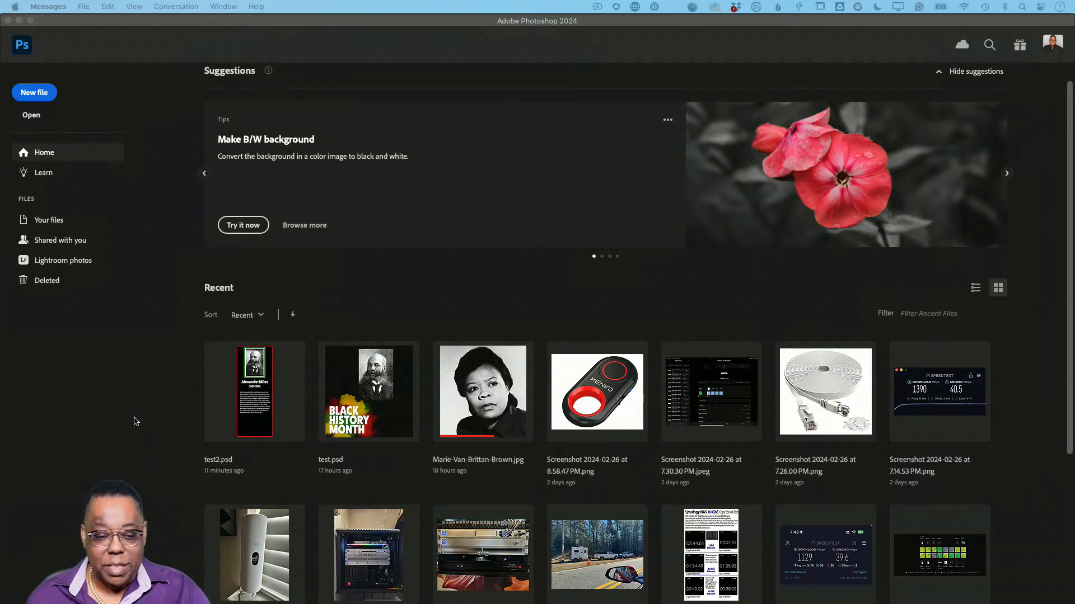
Switch to Photoshop and leave its home screen for the editing workspace
left_click(173, 29)
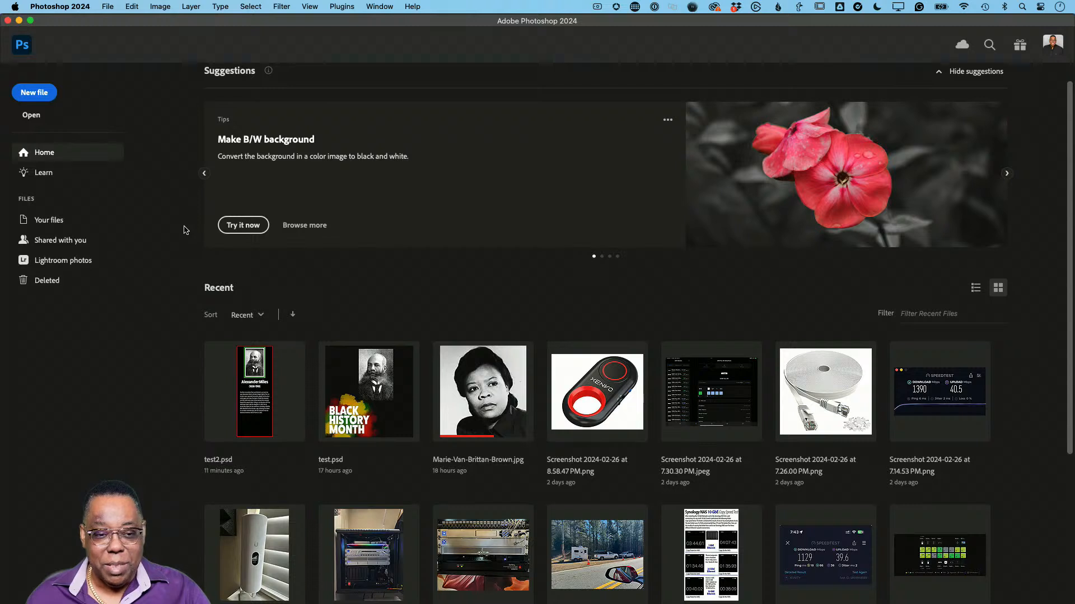
left_click(23, 50)
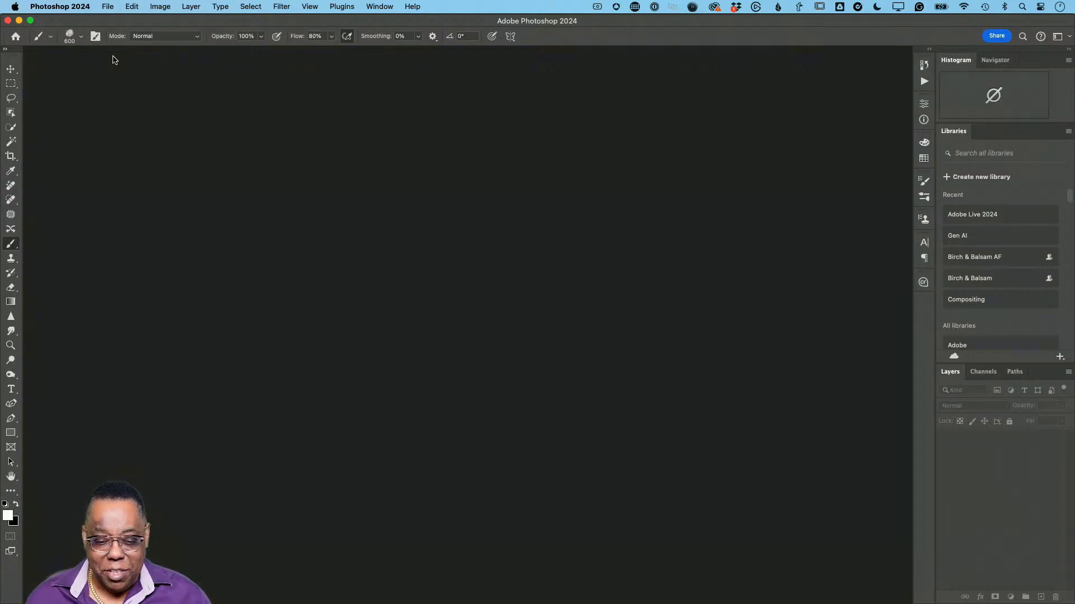
Look over the BHM 2024 note in Notes and the BHM 2024 folder in Finder, and return to Photoshop
key("super+Tab")
key("super+Tab")
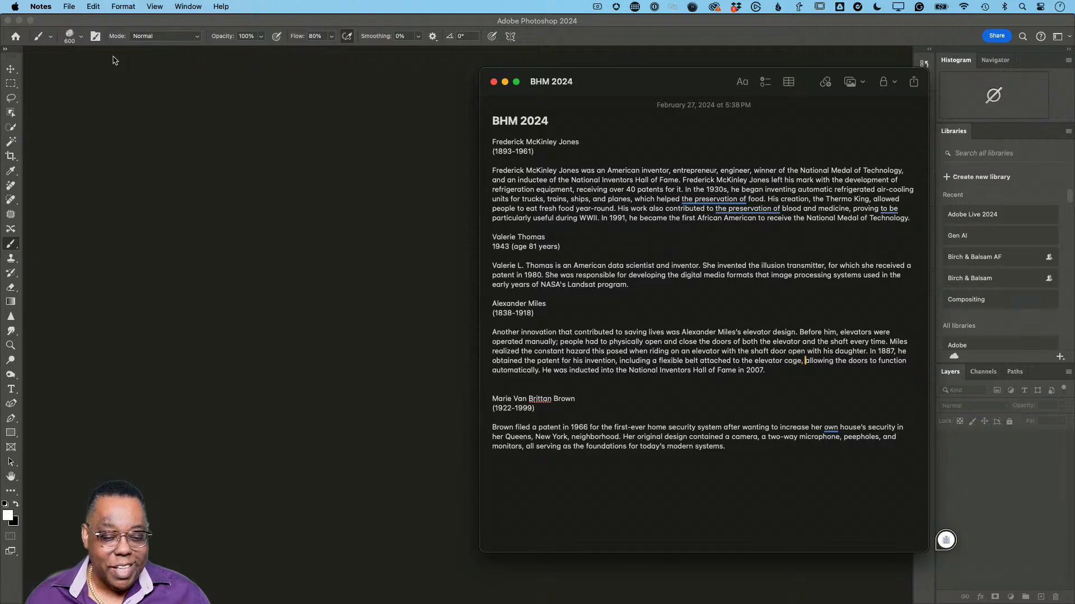
key("super+Tab")
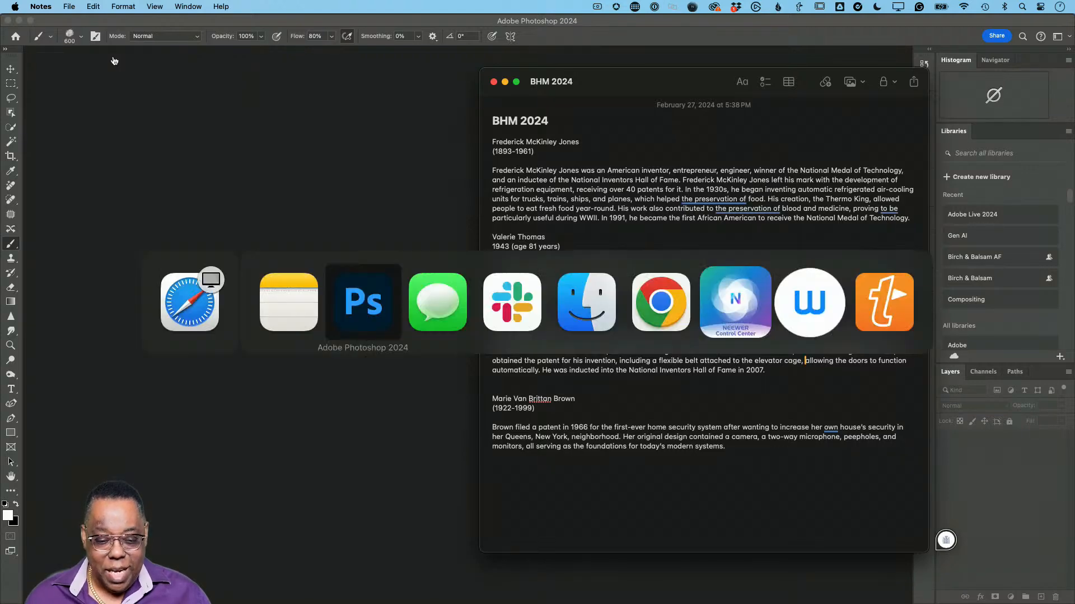
key("super+Tab")
key("super+Tab")
key("super+Tab")
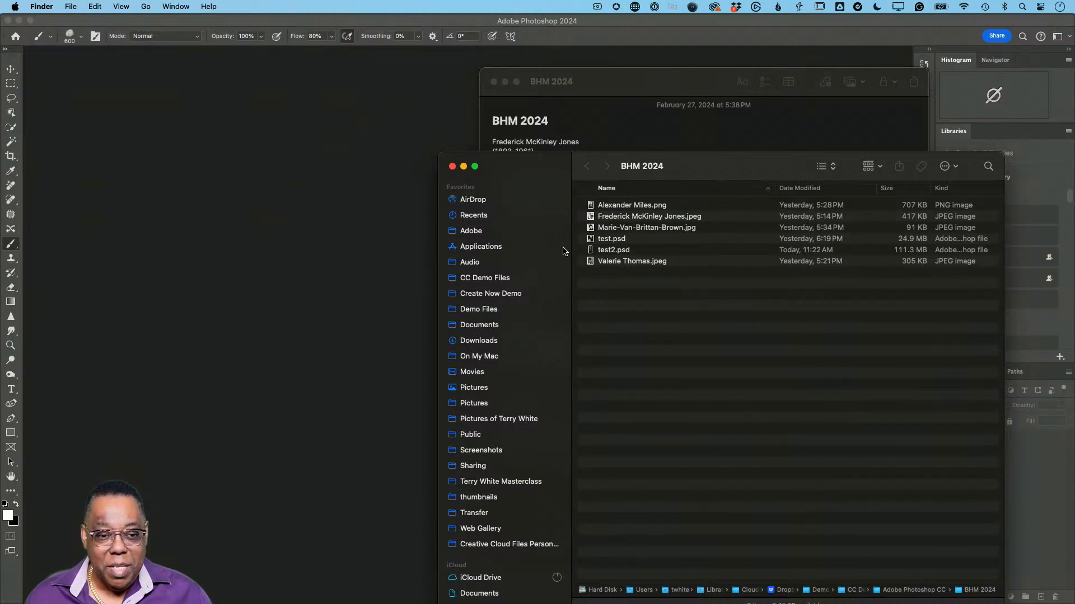
left_click(374, 189)
Create a new 800 x 2000 pixel document at 72 pixels/inch in RGB Color with a white background
left_click(107, 6)
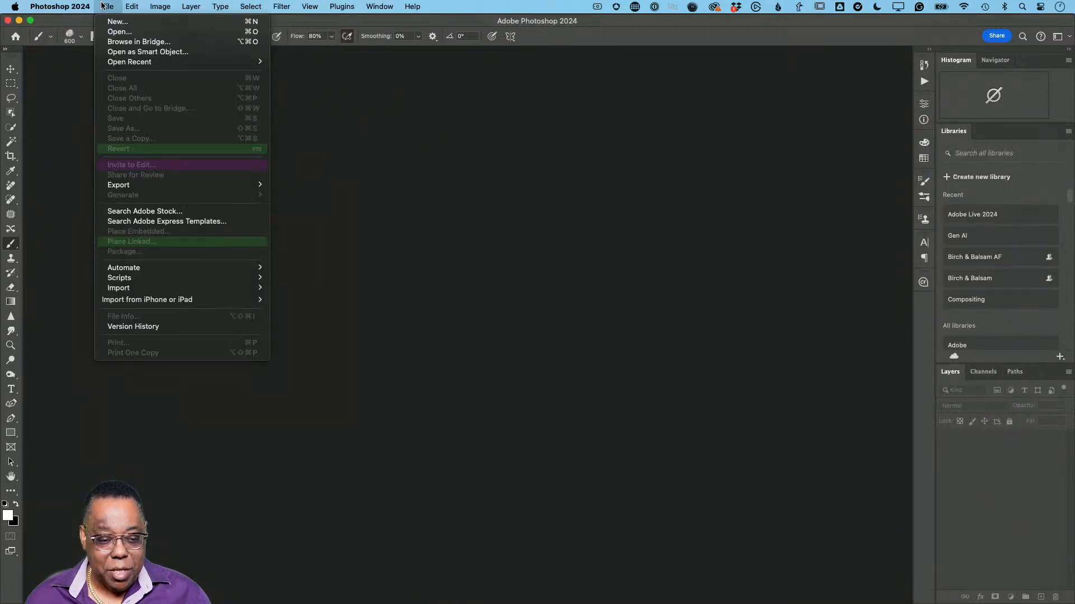
left_click(108, 23)
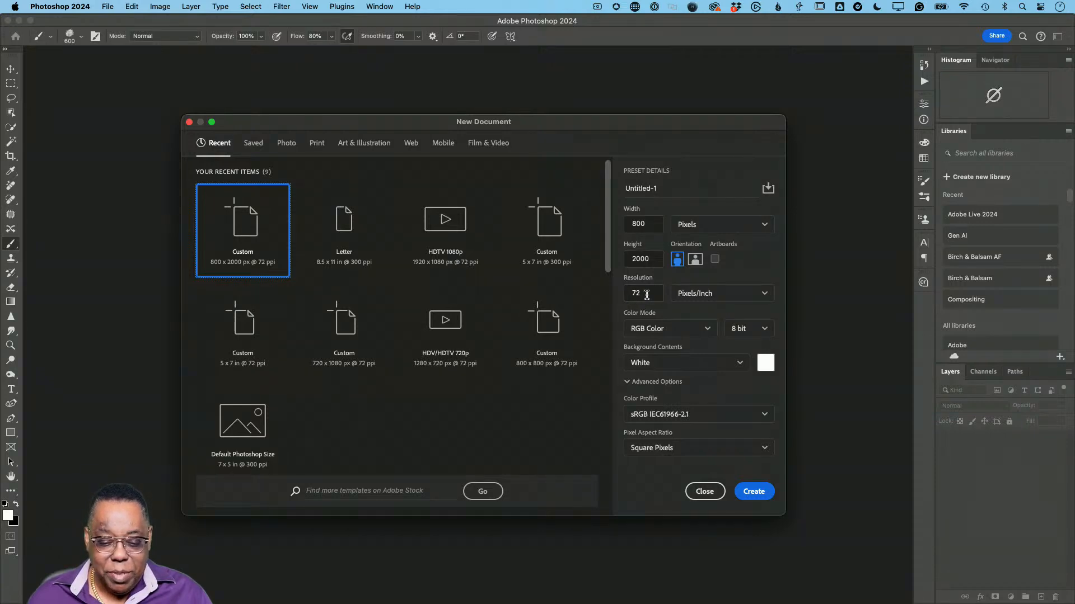
left_click_drag(647, 294, 620, 297)
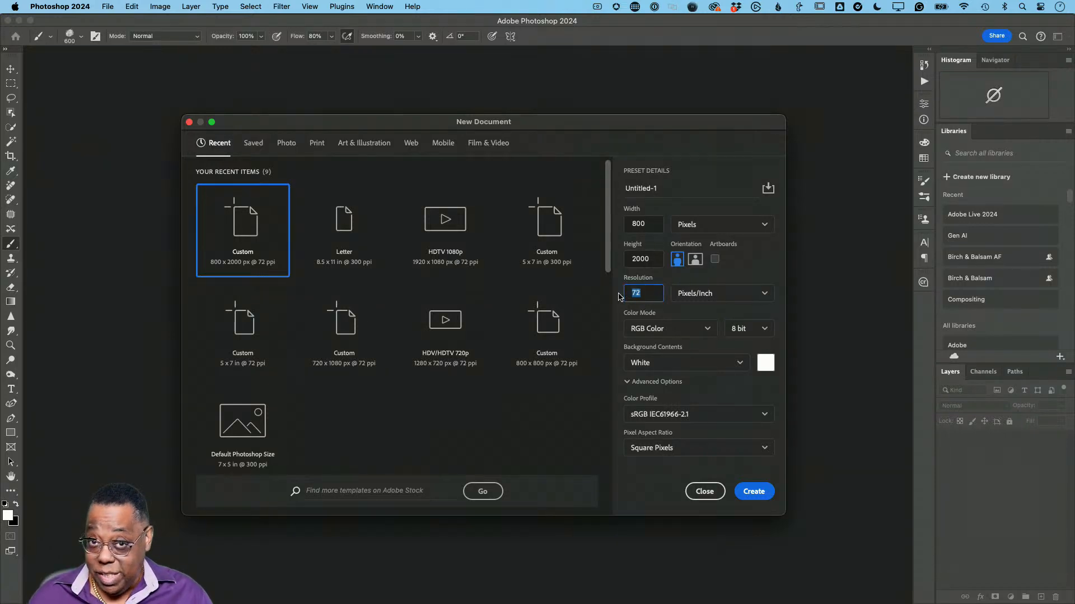
type("300")
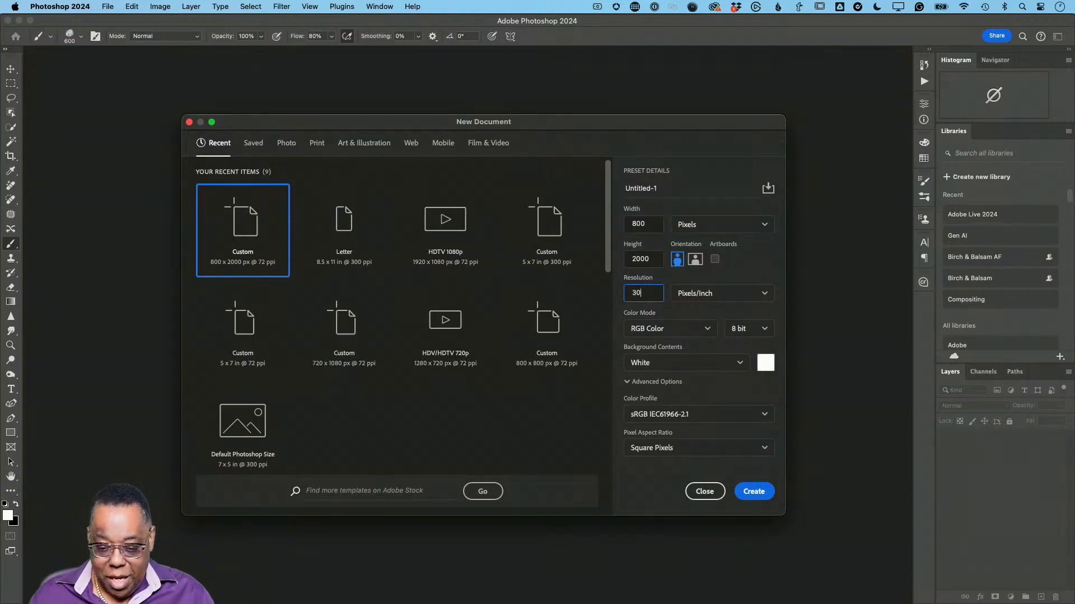
key("BackSpace")
key("BackSpace")
type("7")
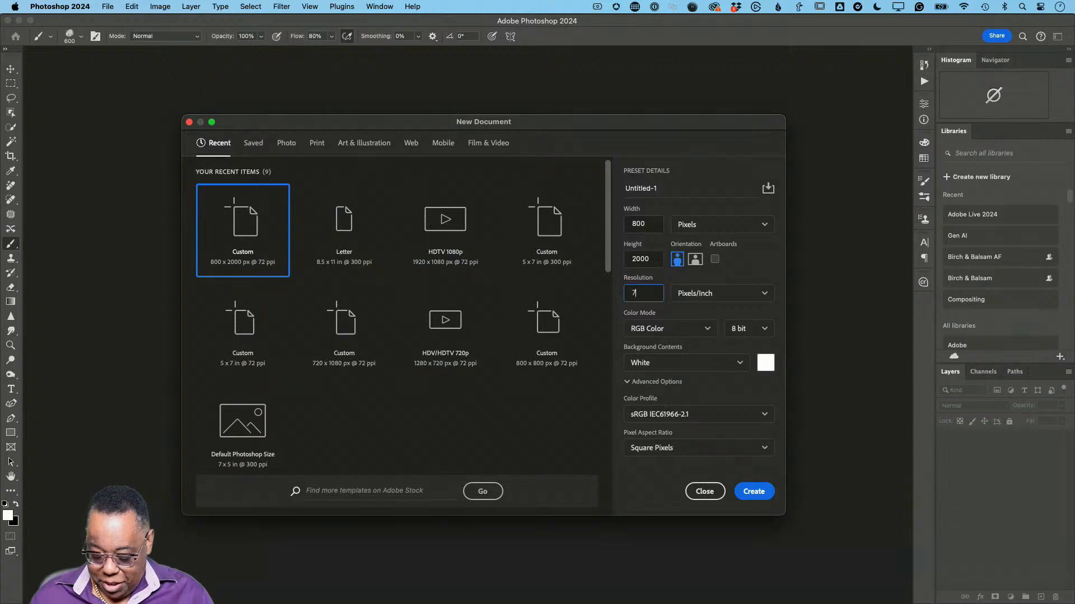
type("2")
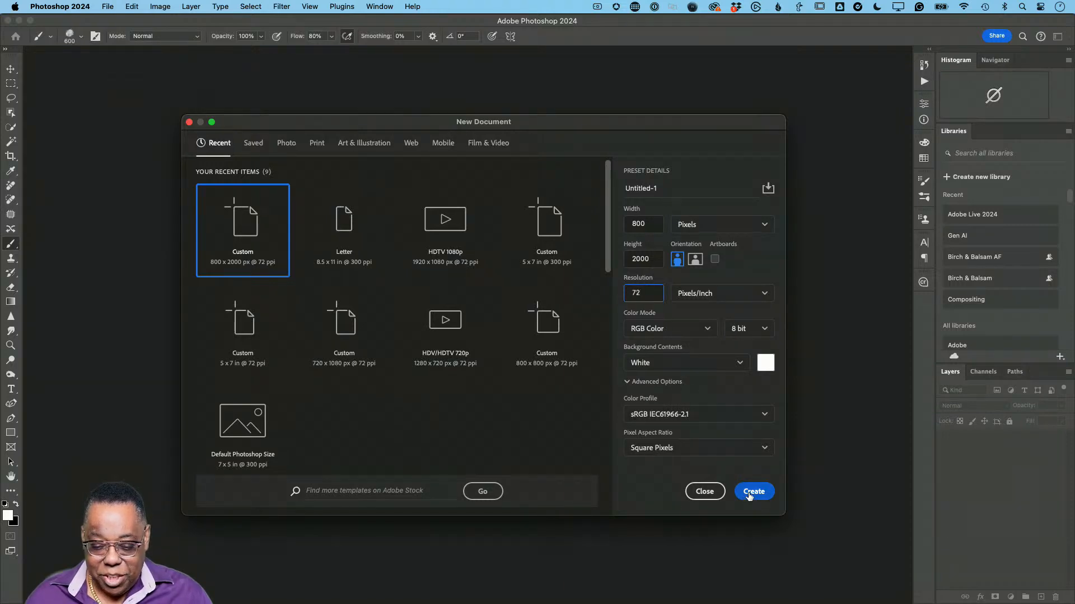
left_click(749, 496)
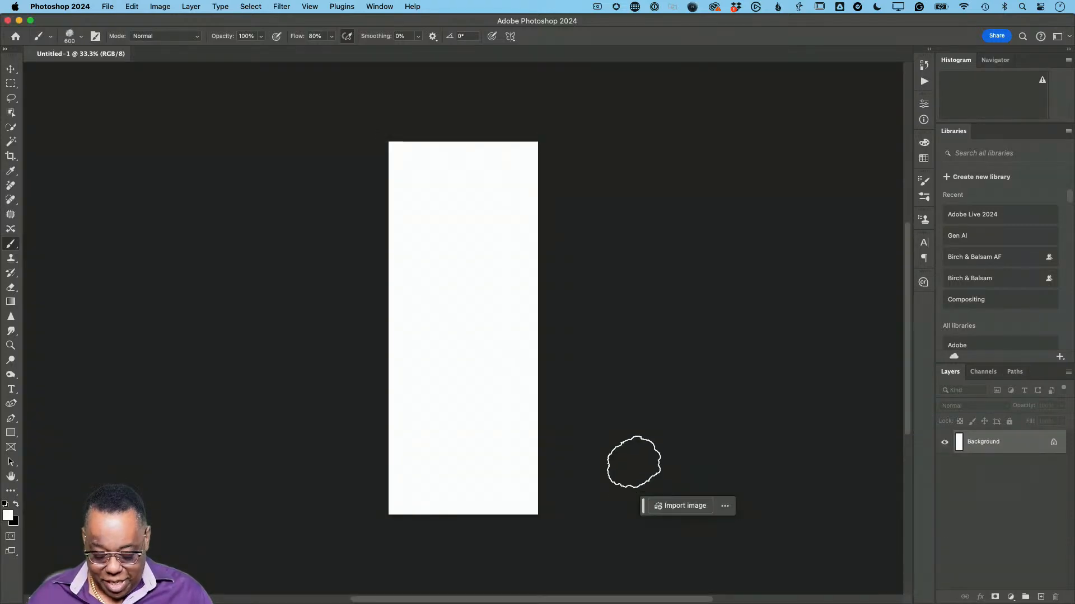
key("super+equal")
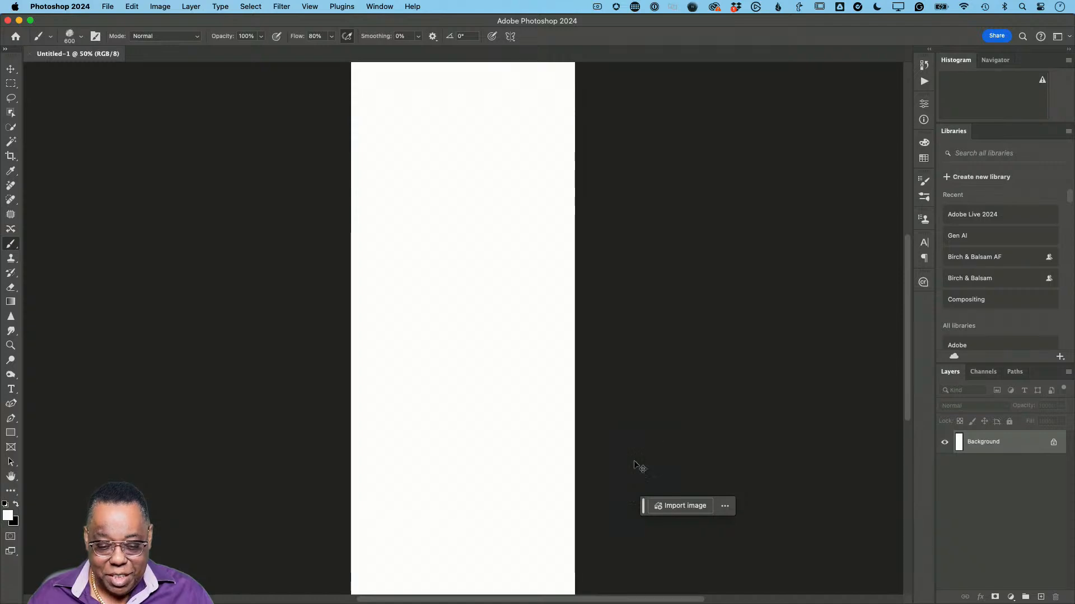
key("super+minus")
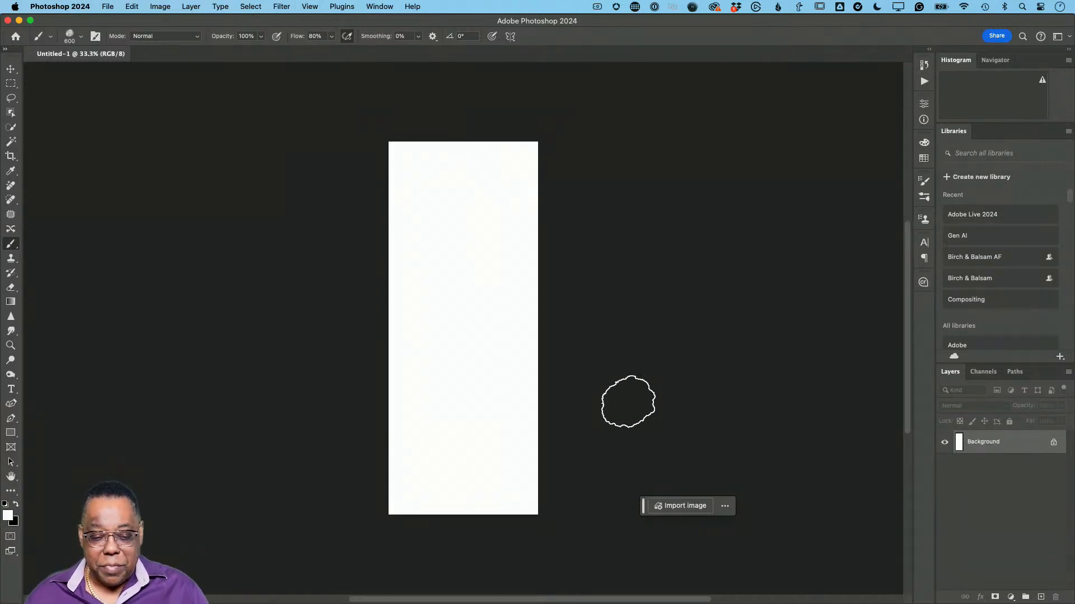
Reset the foreground and background colors to their defaults and fill the Background layer with the black foreground color
left_click(11, 69)
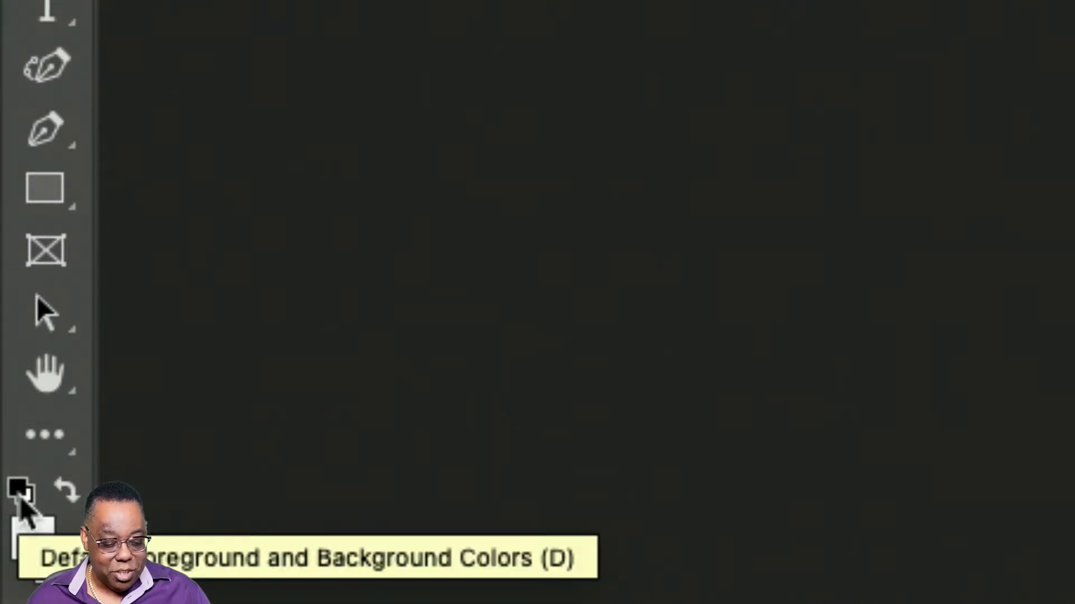
left_click(23, 501)
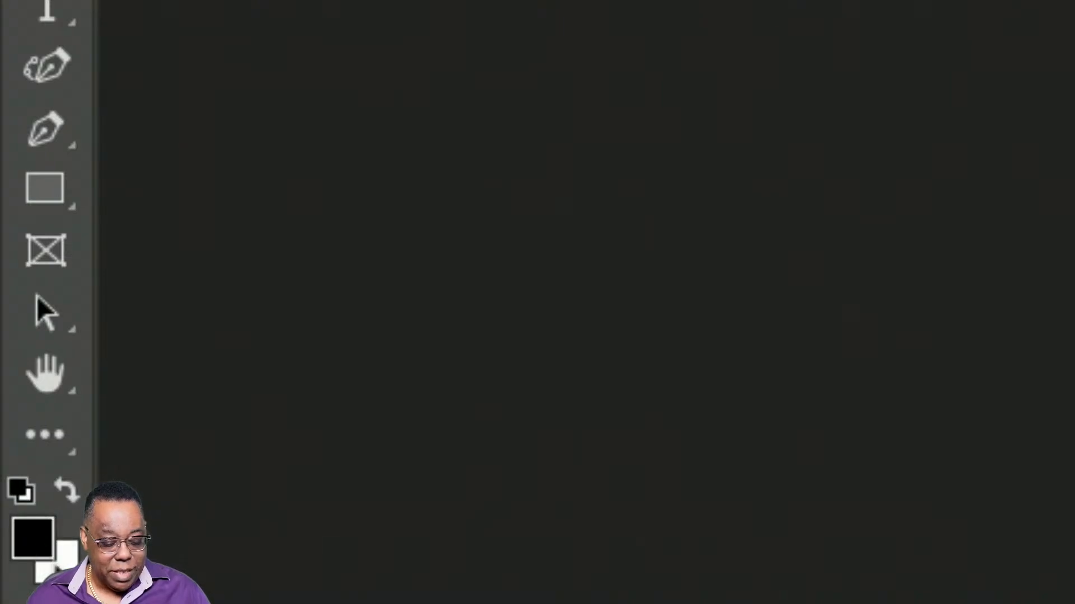
left_click(65, 495)
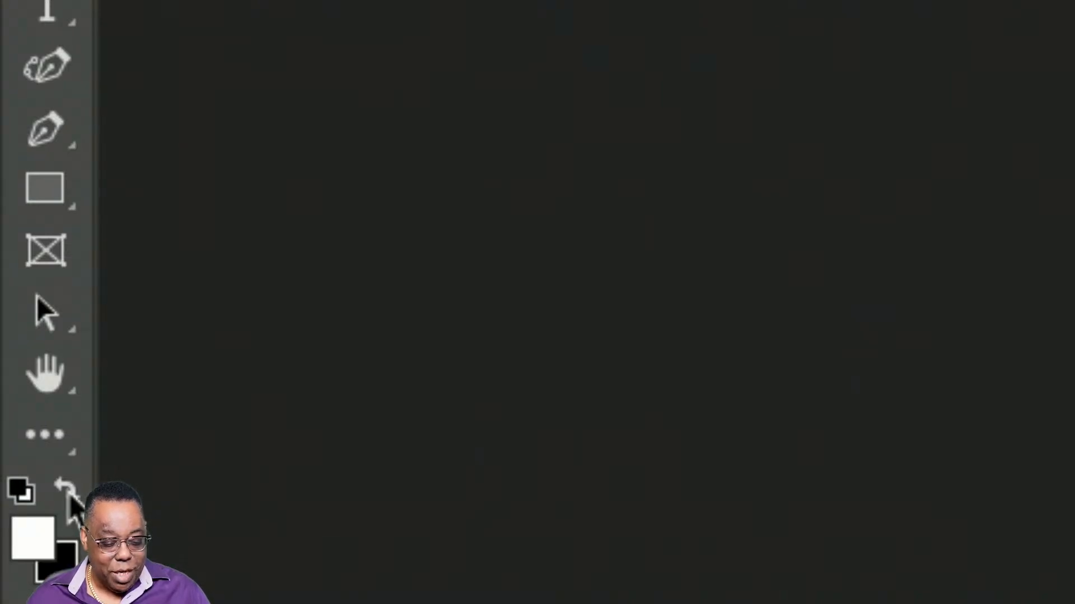
left_click(68, 498)
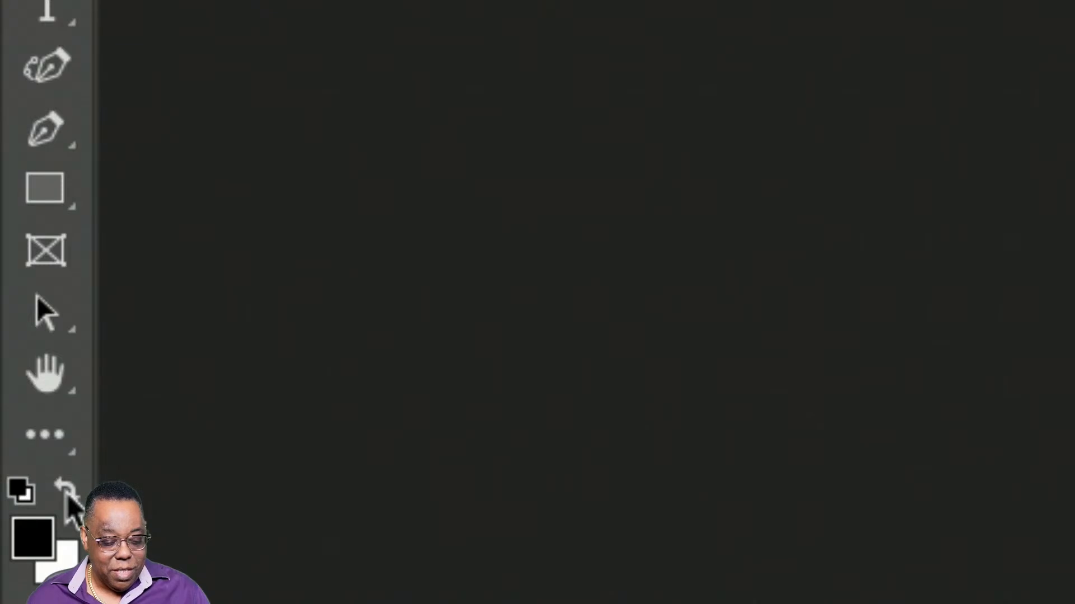
left_click(69, 498)
left_click(68, 498)
left_click(68, 498)
left_click(67, 497)
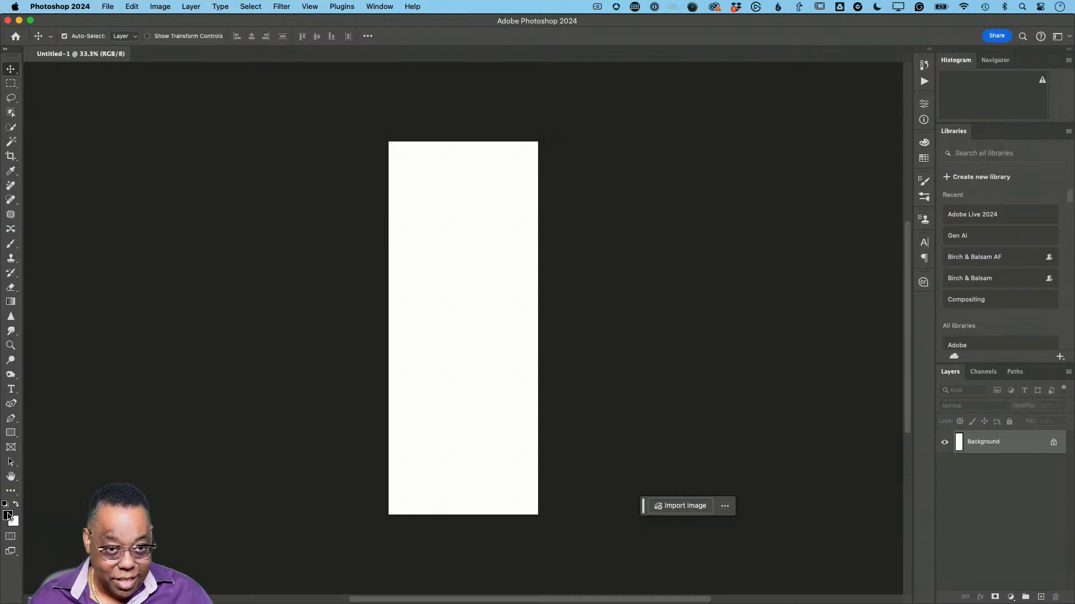
key("alt+BackSpace")
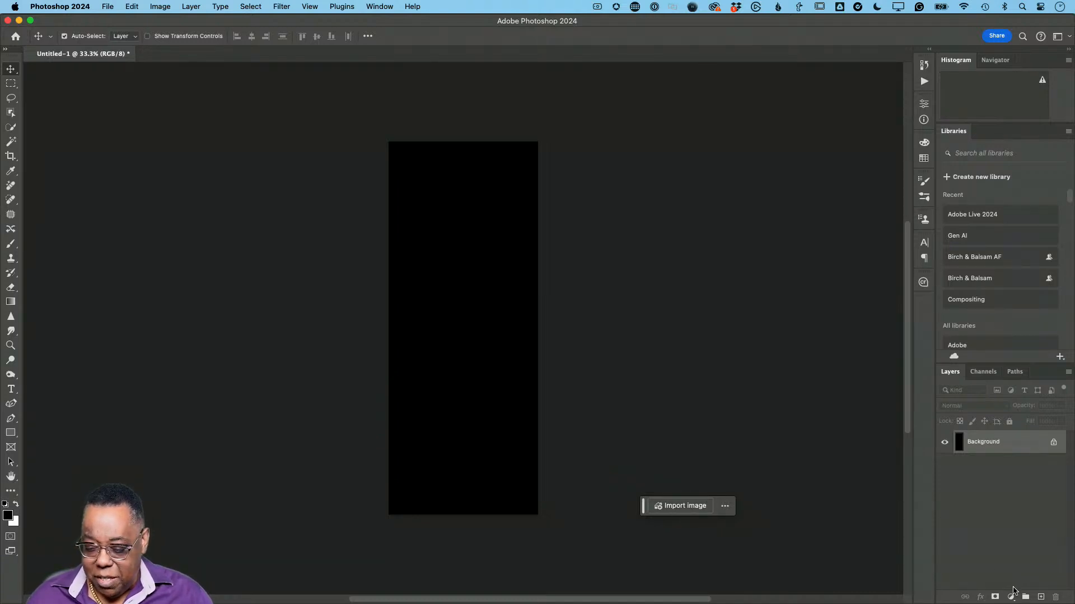
Add a new layer above the Background and name it red
left_click(1042, 597)
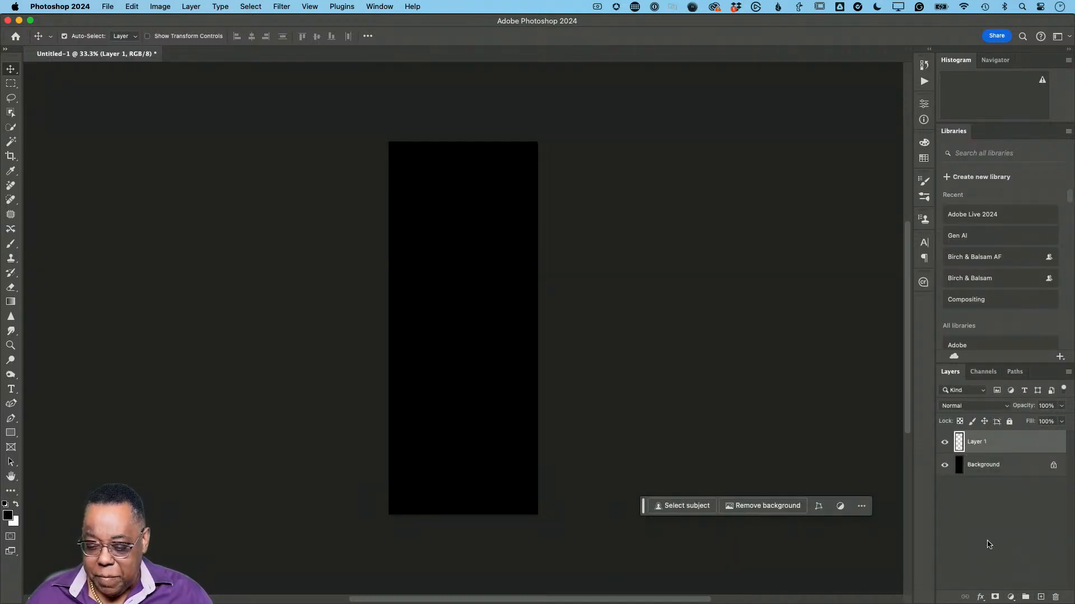
double_click(979, 442)
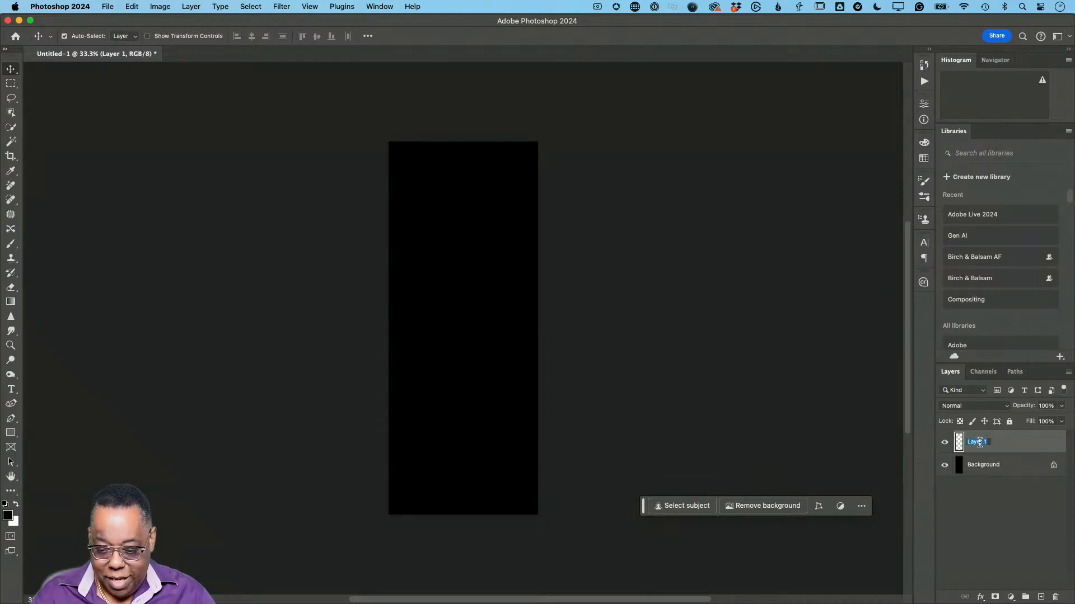
type("red")
key("Return")
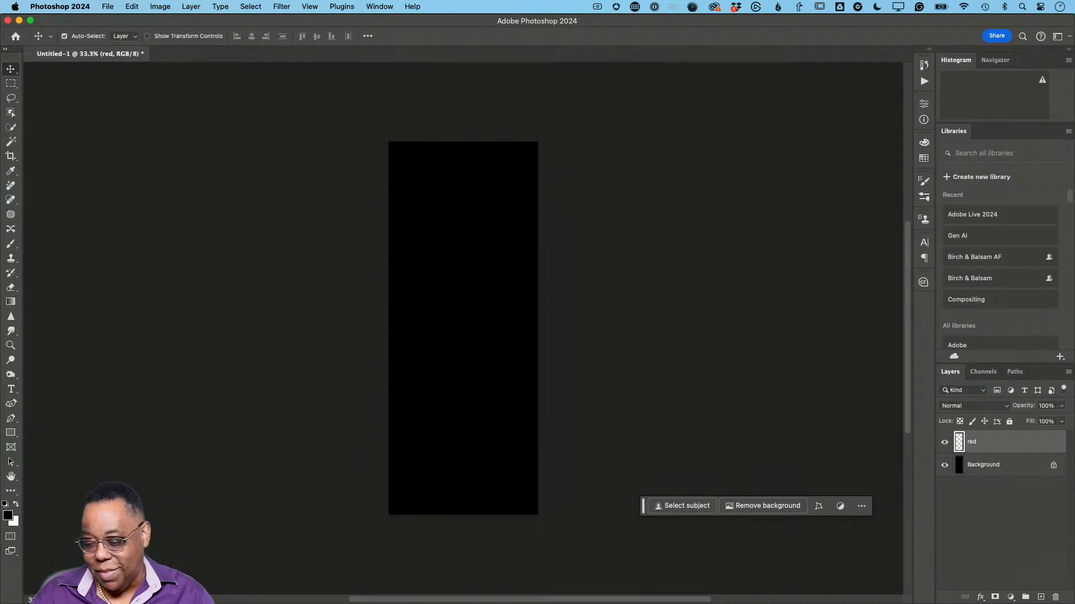
Set the foreground color to bright red, ff0202
left_click(8, 518)
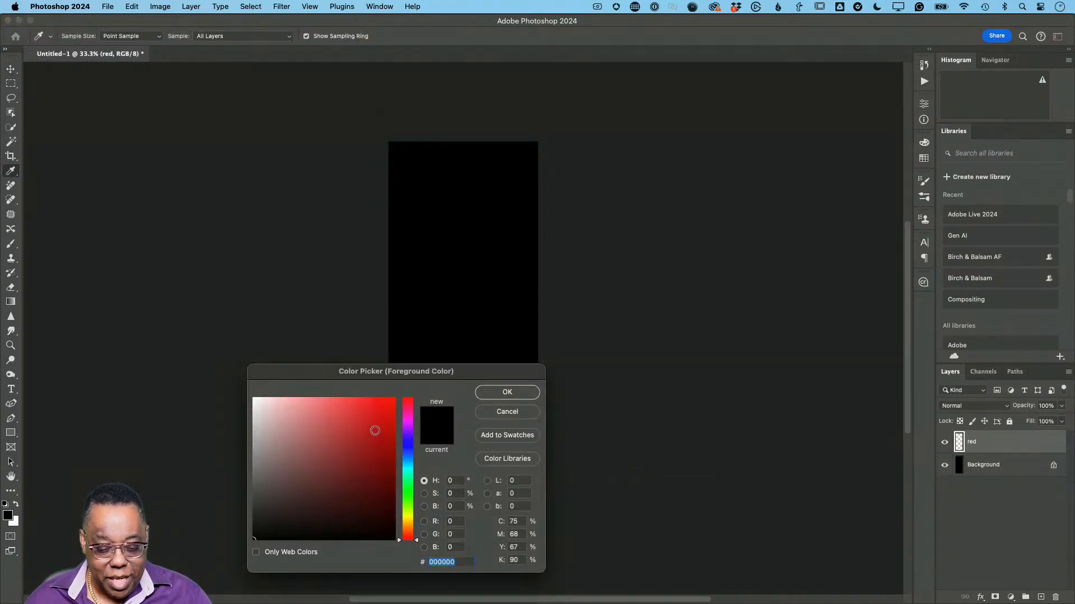
left_click(383, 410)
left_click_drag(383, 411, 396, 398)
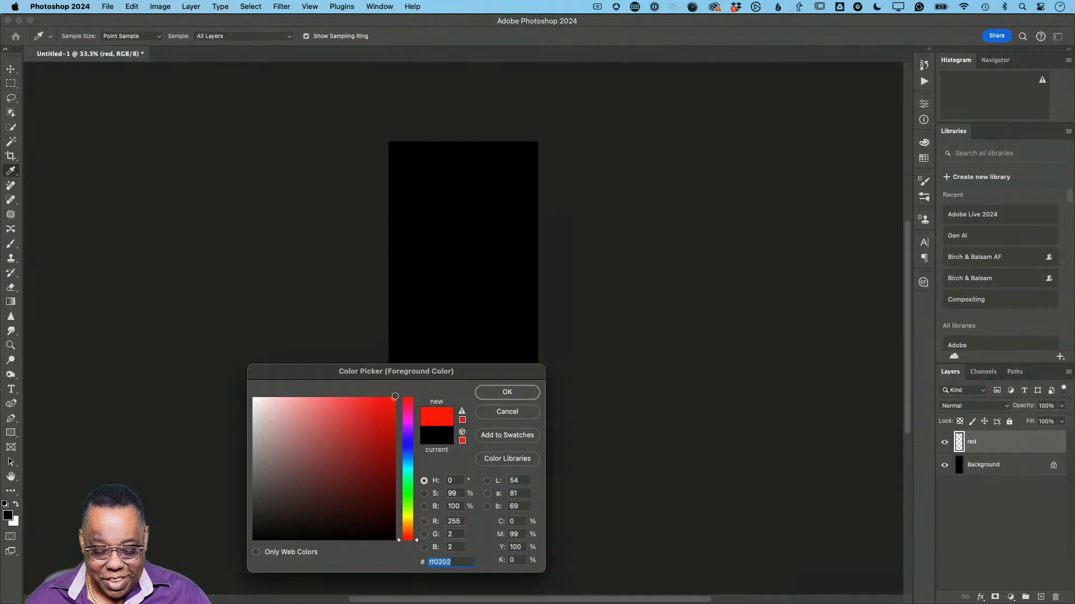
left_click(507, 392)
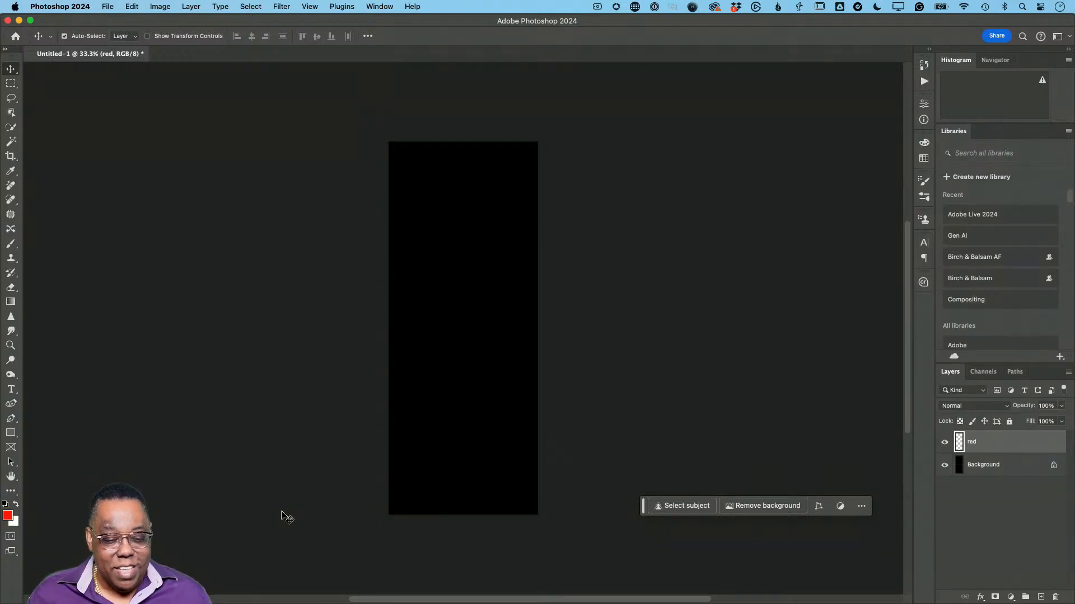
Choose the Soft Round brush from General Brushes for the Brush tool
left_click(14, 247)
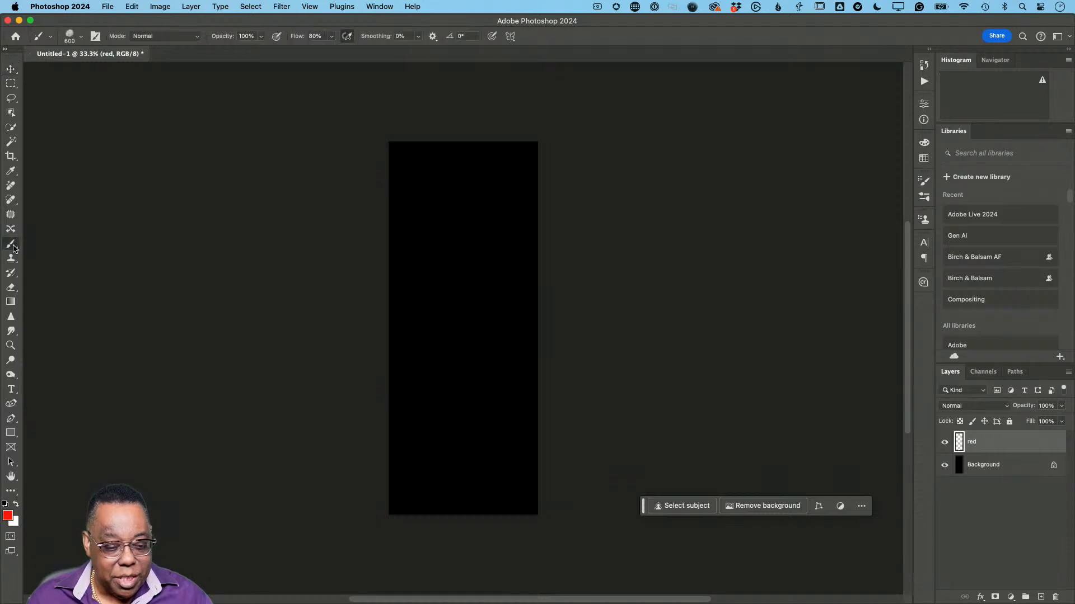
left_click(81, 37)
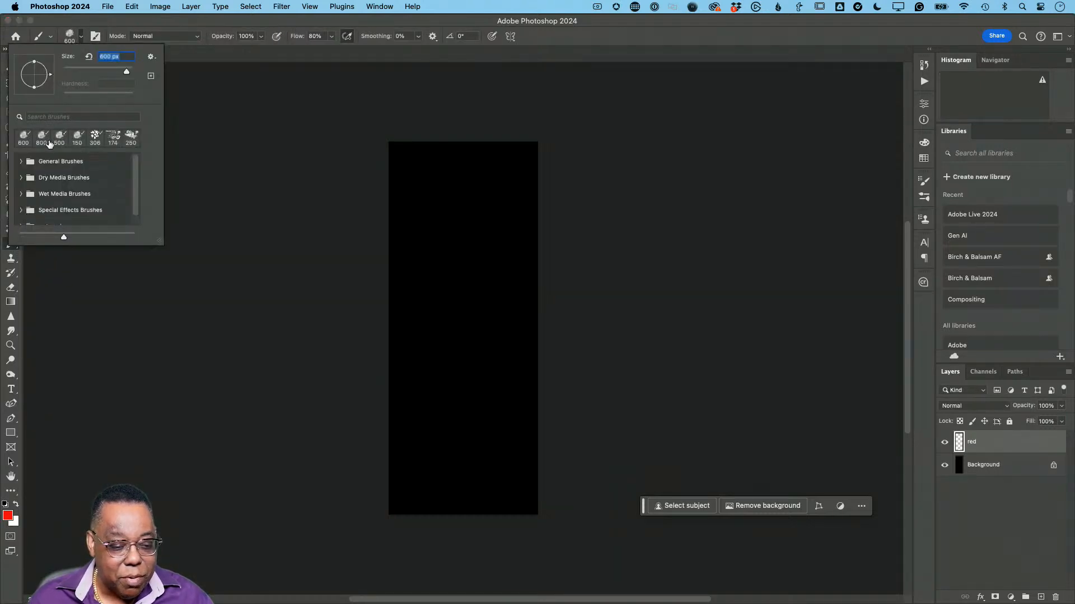
scroll(50, 144, "up", 3)
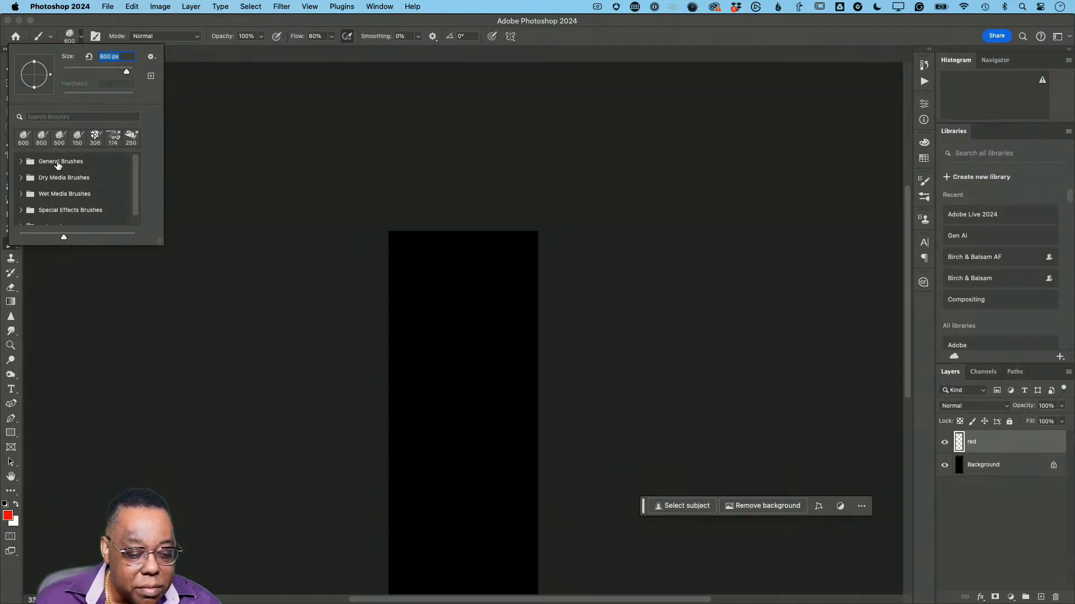
left_click(28, 164)
left_click(56, 178)
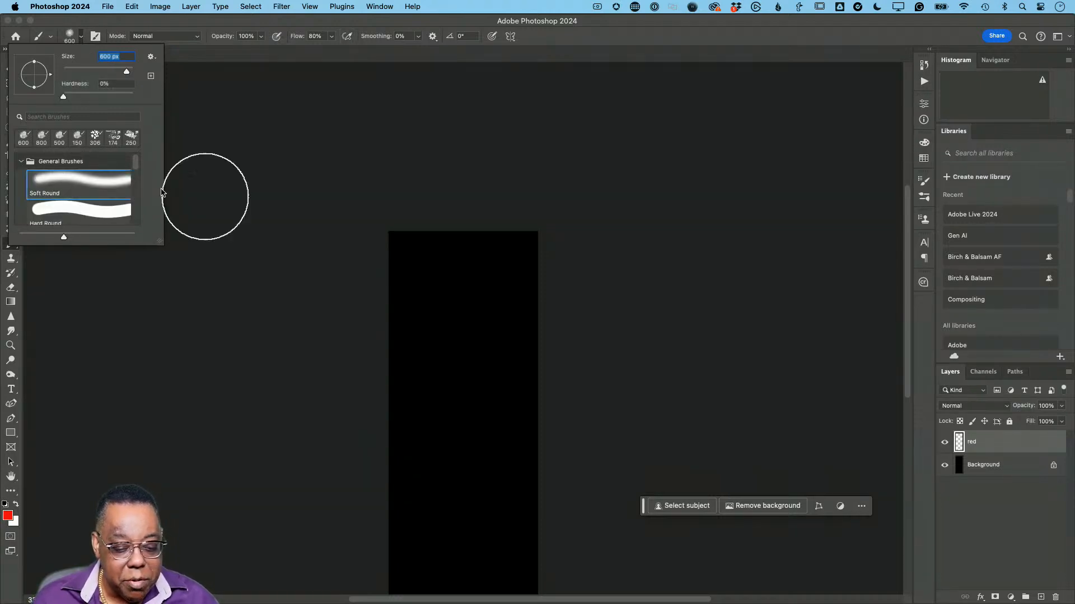
Try to reduce the size of the Soft Round brush
scroll(435, 317, "down", 5)
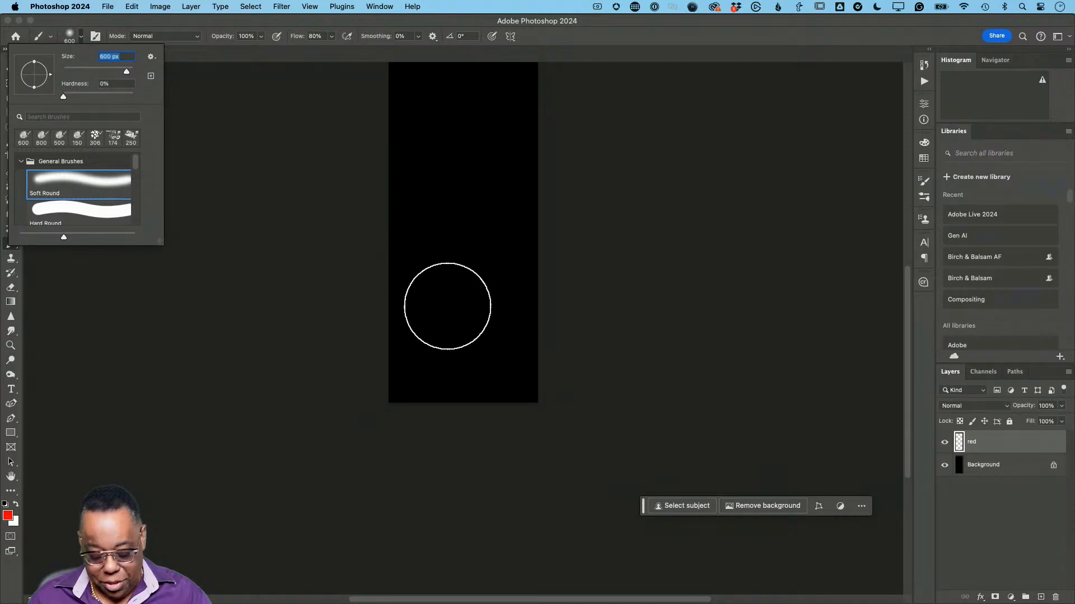
key("BackSpace")
type("[[[[")
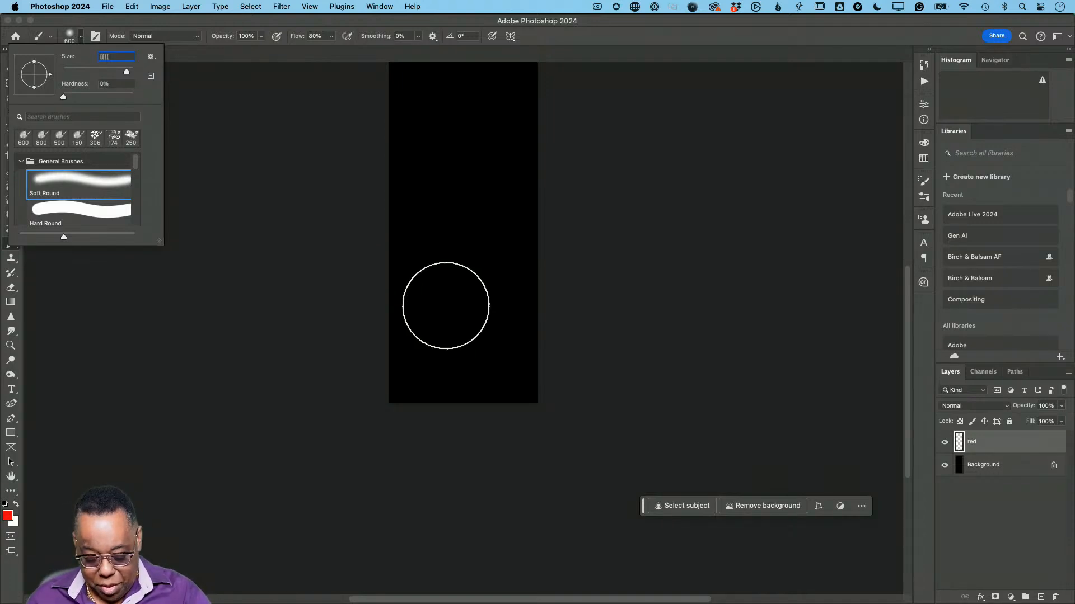
type("[[[[[[[[[[[")
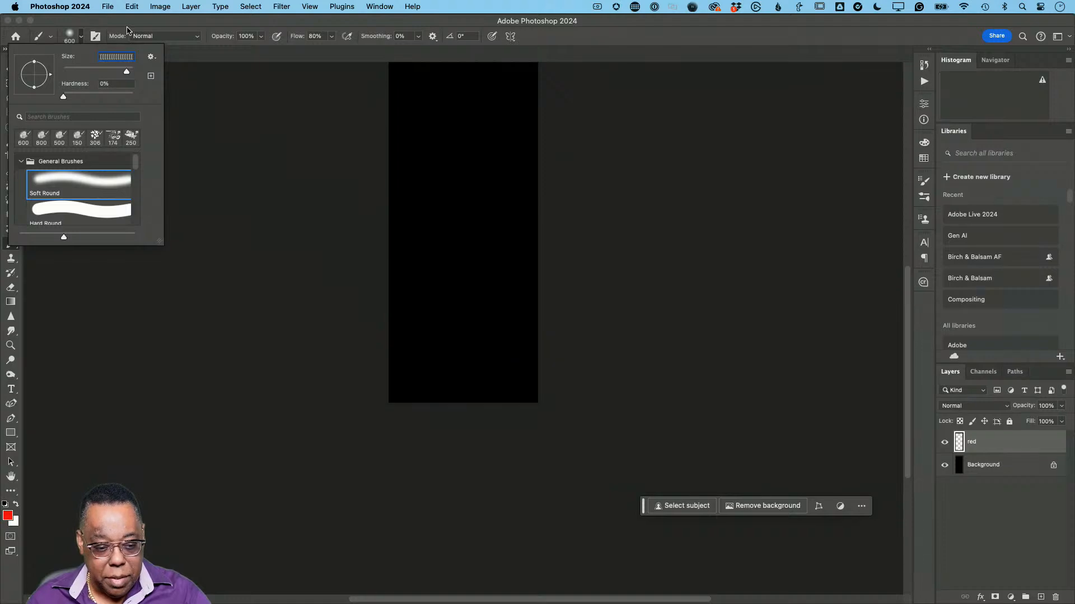
key("Return")
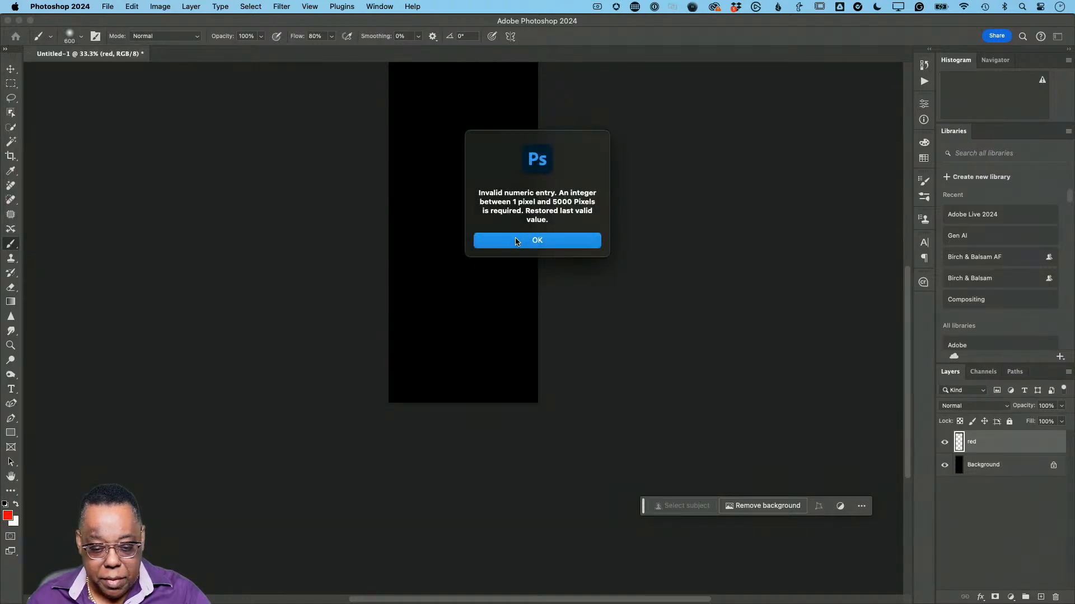
left_click(515, 239)
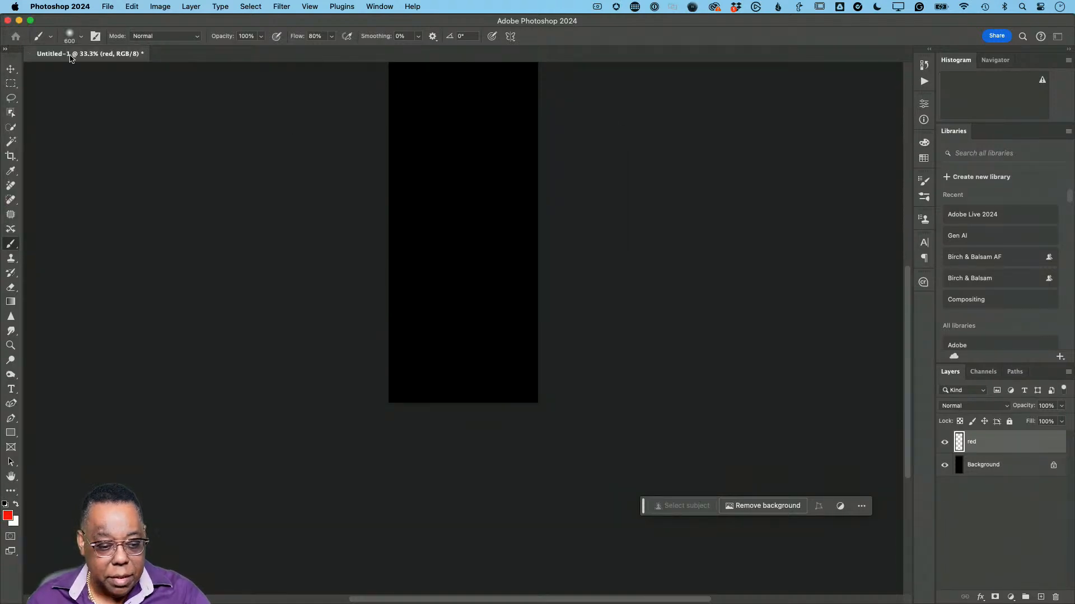
Reduce the Soft Round brush to 97 px, paint a trial red scribble on the canvas, and undo it
left_click(79, 39)
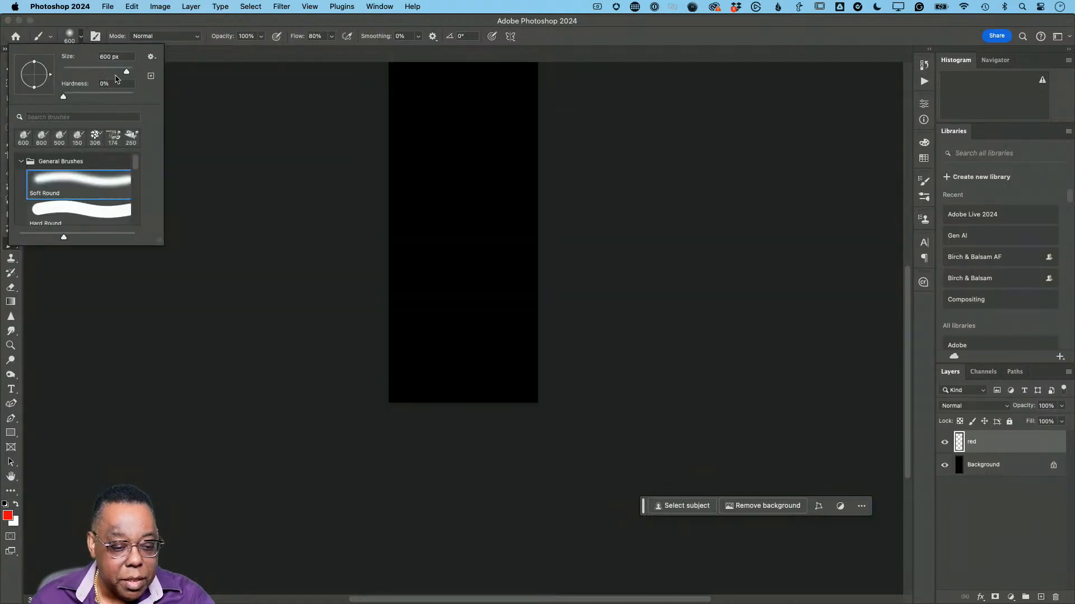
left_click_drag(126, 73, 98, 74)
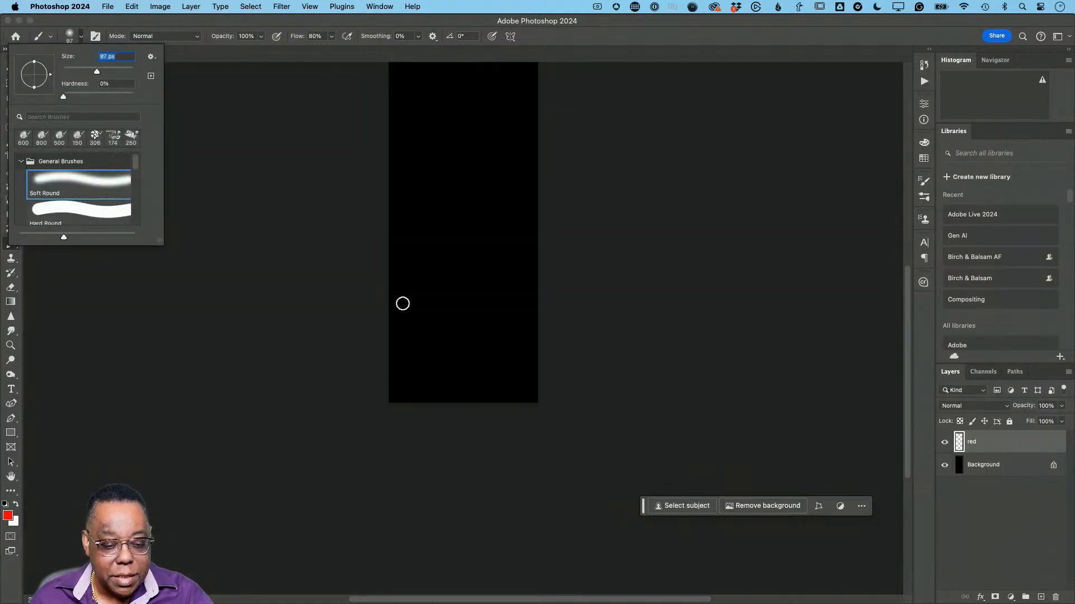
mouse_move(446, 298)
left_mouse_down()
mouse_move(475, 312)
mouse_move(480, 335)
left_mouse_up()
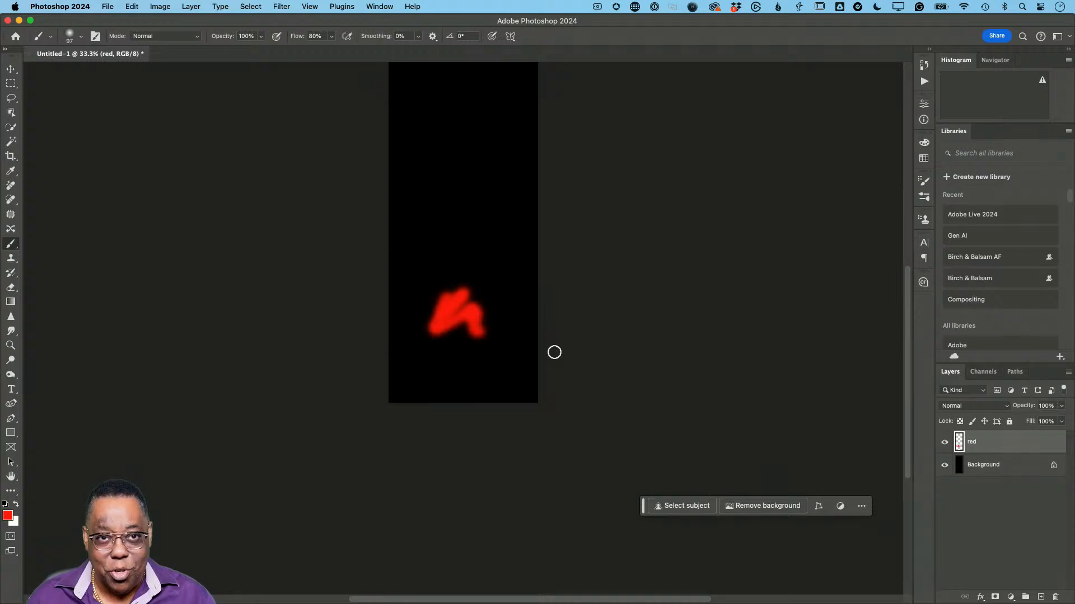
key("super+z")
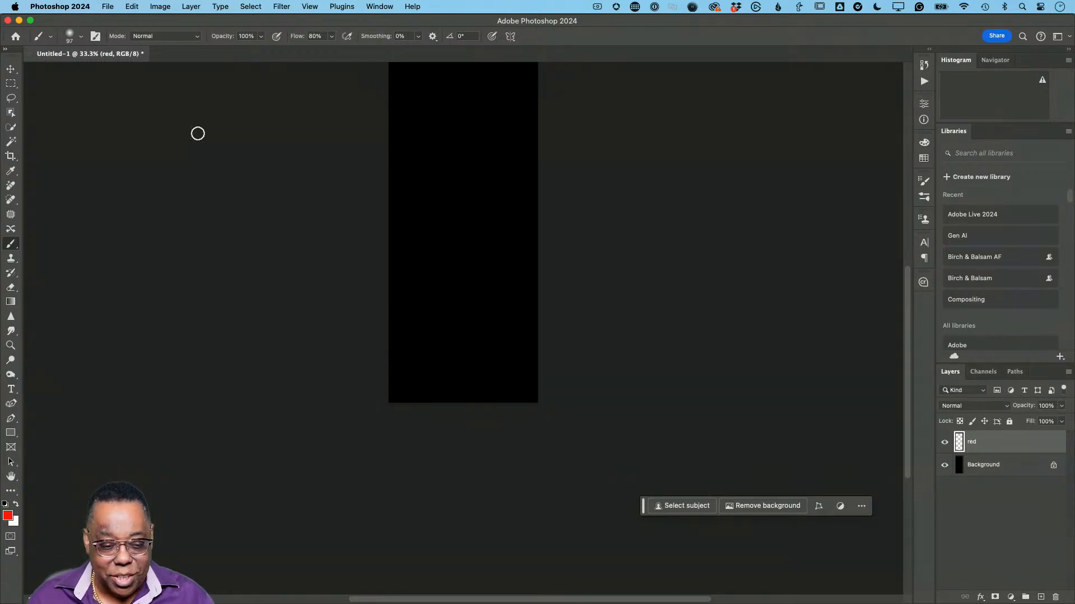
Show the full list of brush presets and collapse the watercolor brush group
left_click(80, 39)
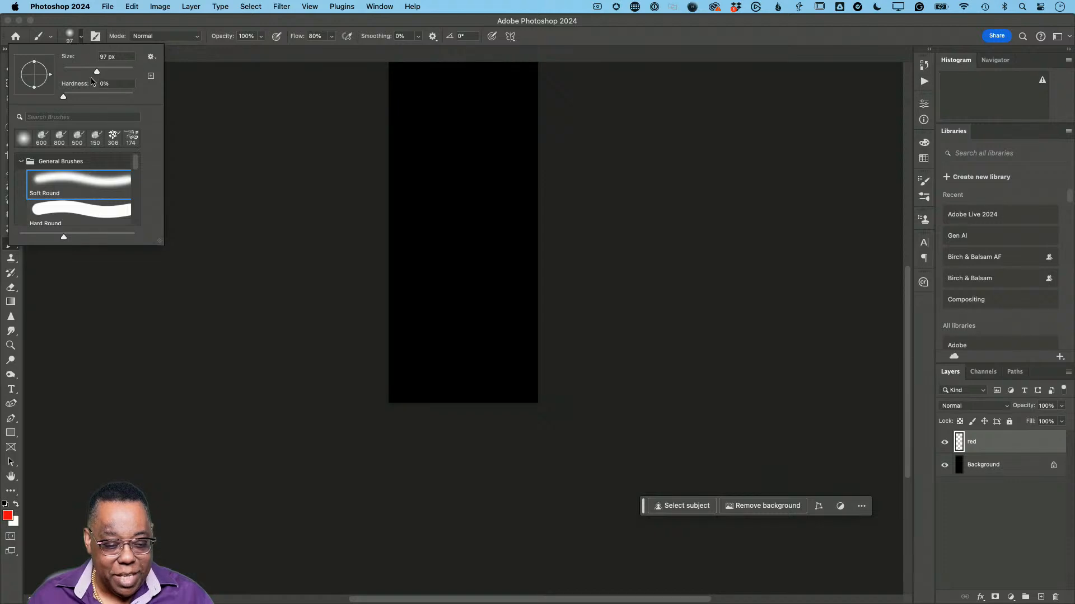
left_click(99, 29)
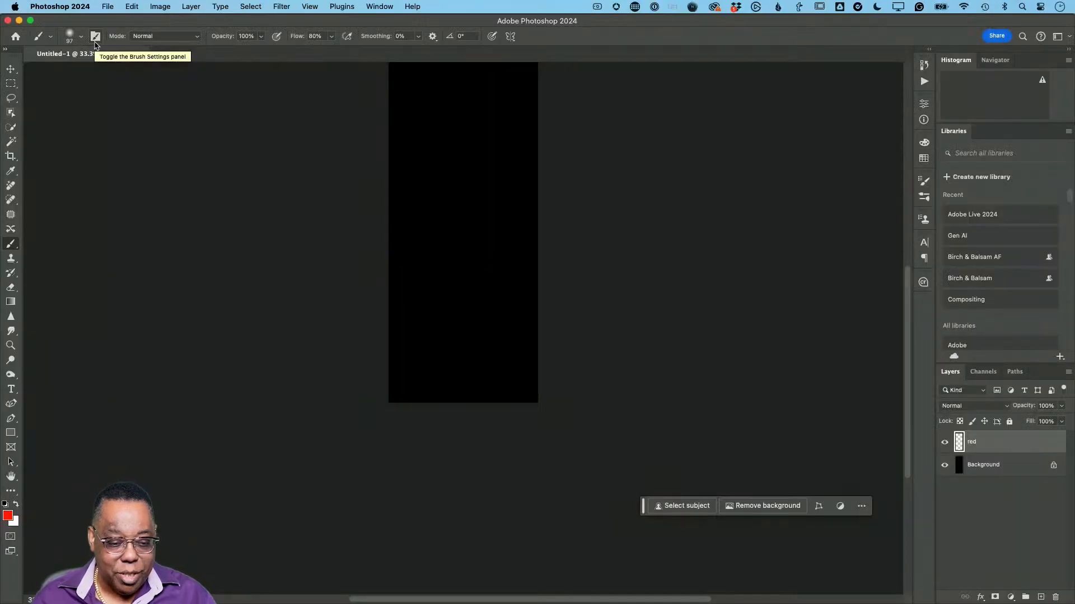
left_click(95, 37)
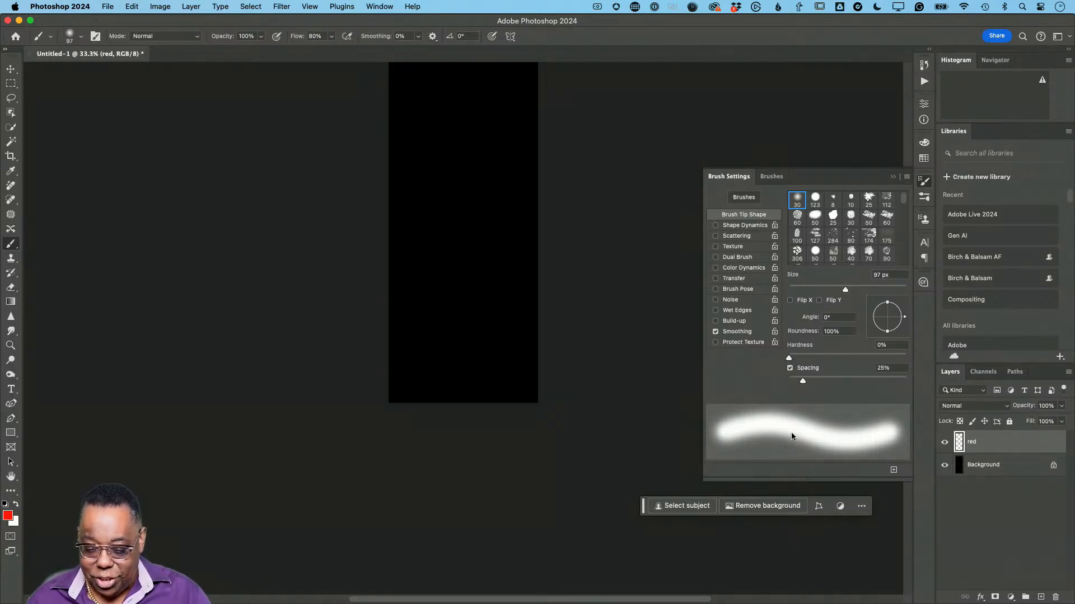
left_click(772, 177)
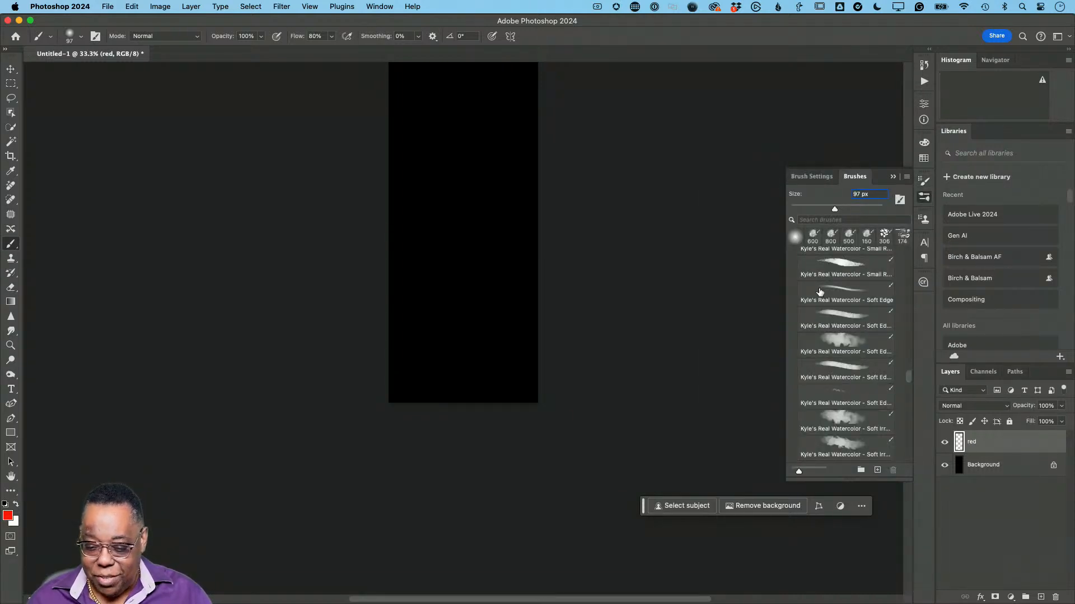
scroll(823, 291, "up", 5)
scroll(828, 292, "up", 5)
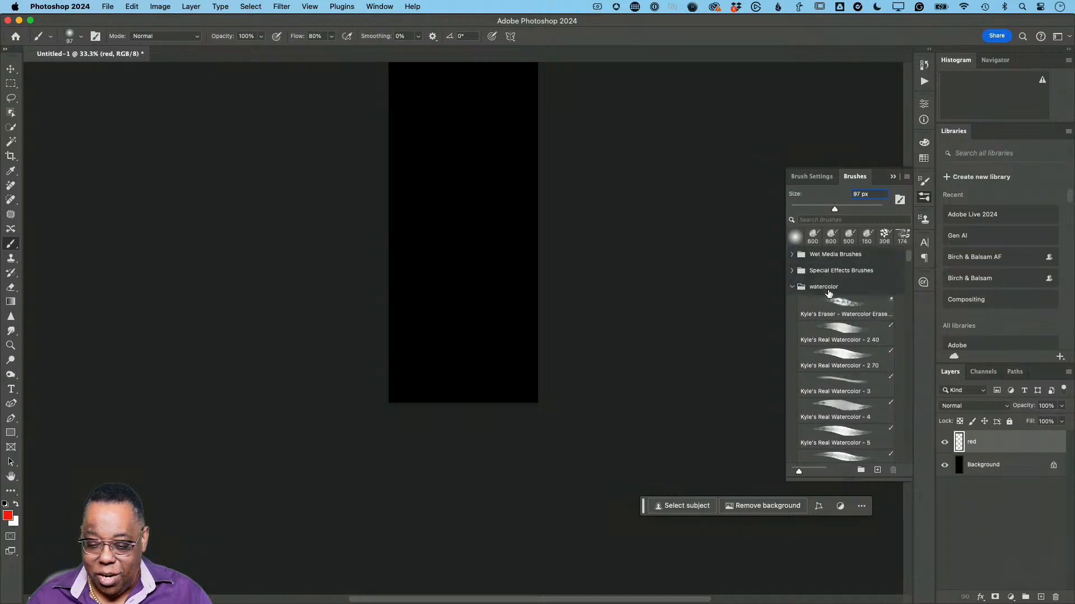
left_click(801, 321)
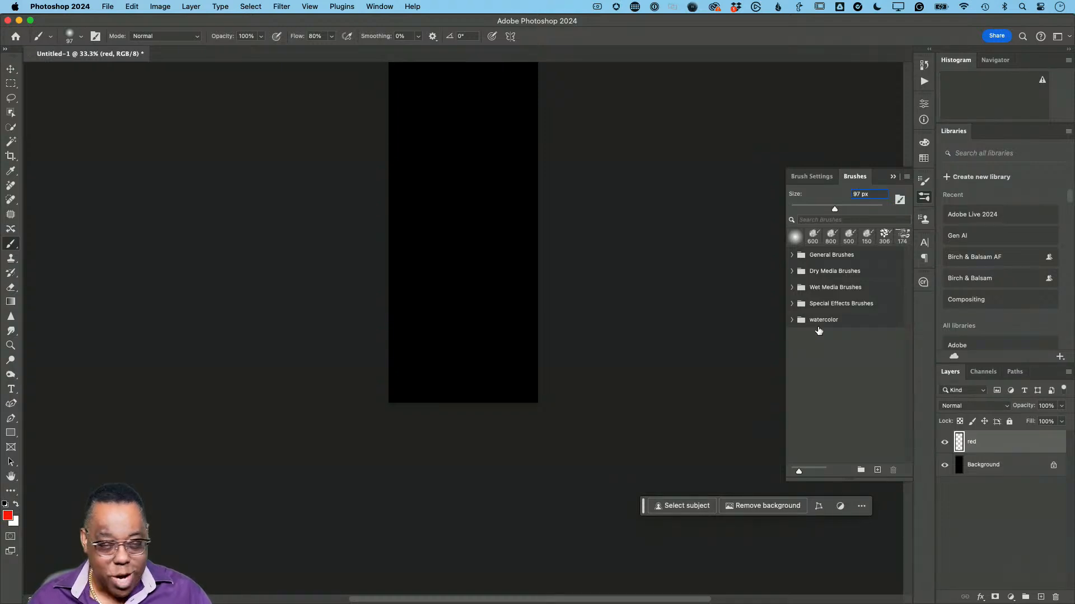
left_click(791, 320)
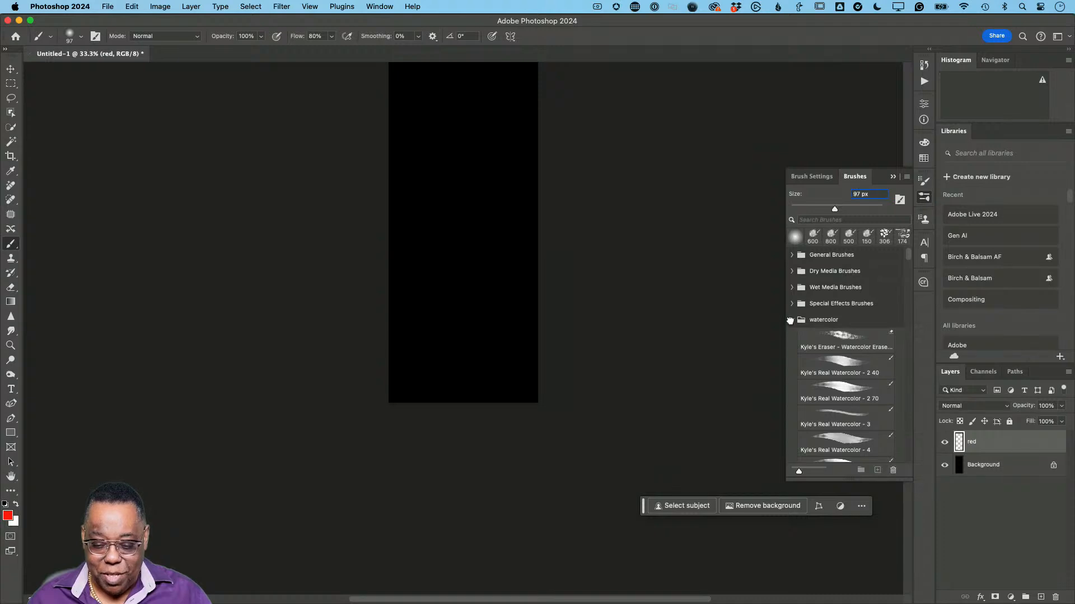
left_click(791, 321)
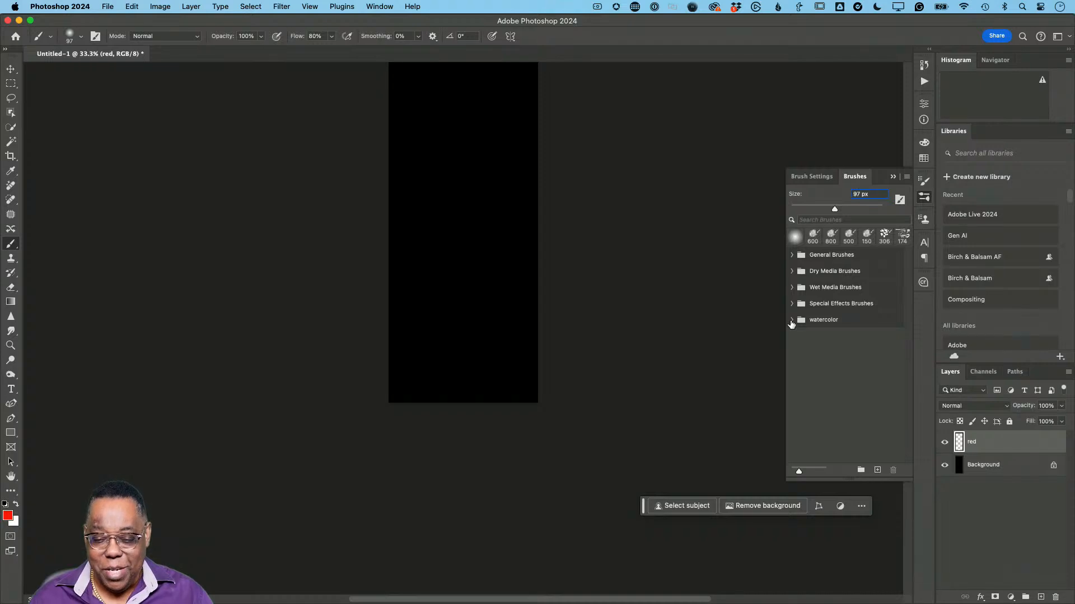
Open Adobe's Get More Brushes web page, examine the downloadable brush packs, and return to Photoshop
left_click(906, 178)
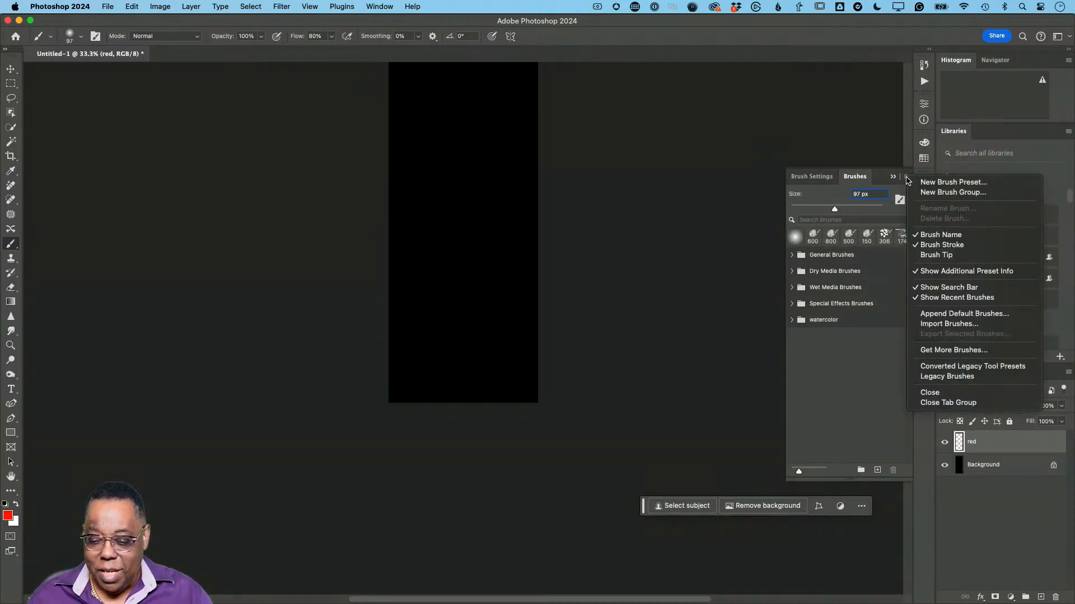
left_click(988, 357)
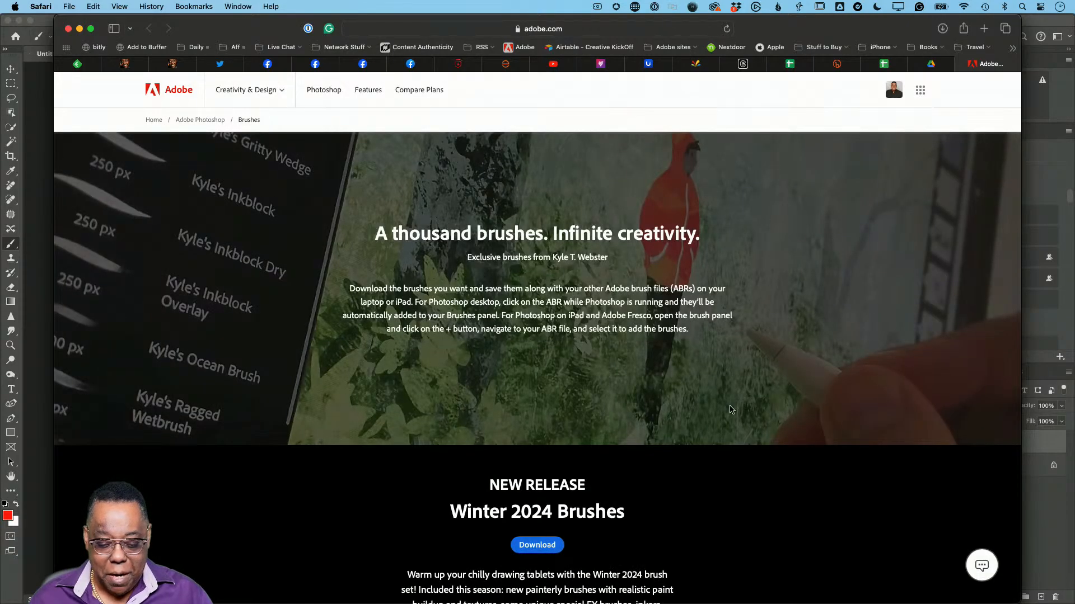
scroll(732, 406, "down", 3)
scroll(732, 406, "down", 3)
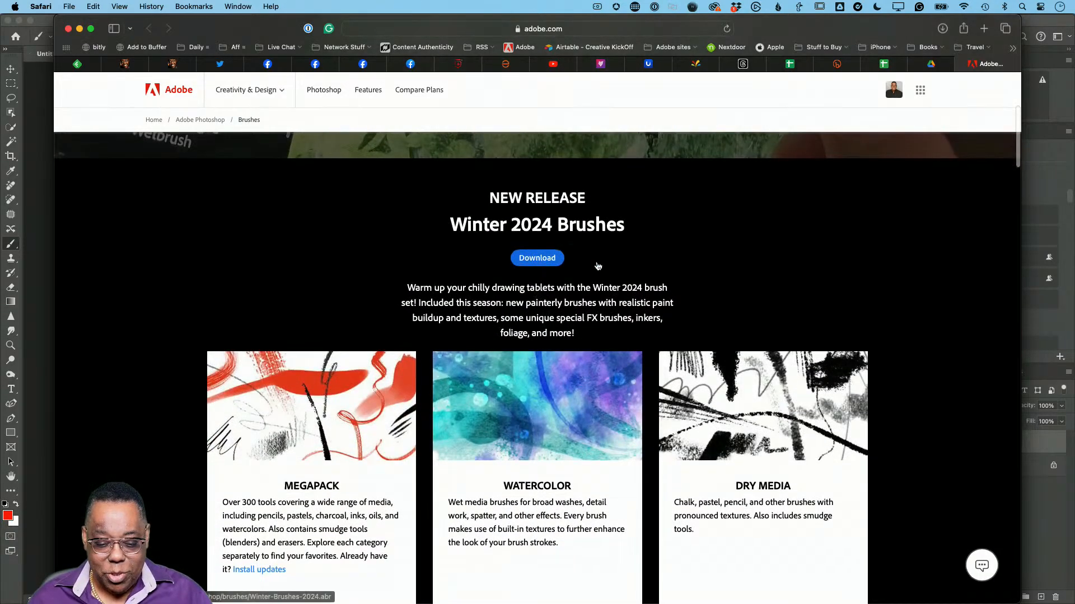
scroll(590, 468, "down", 3)
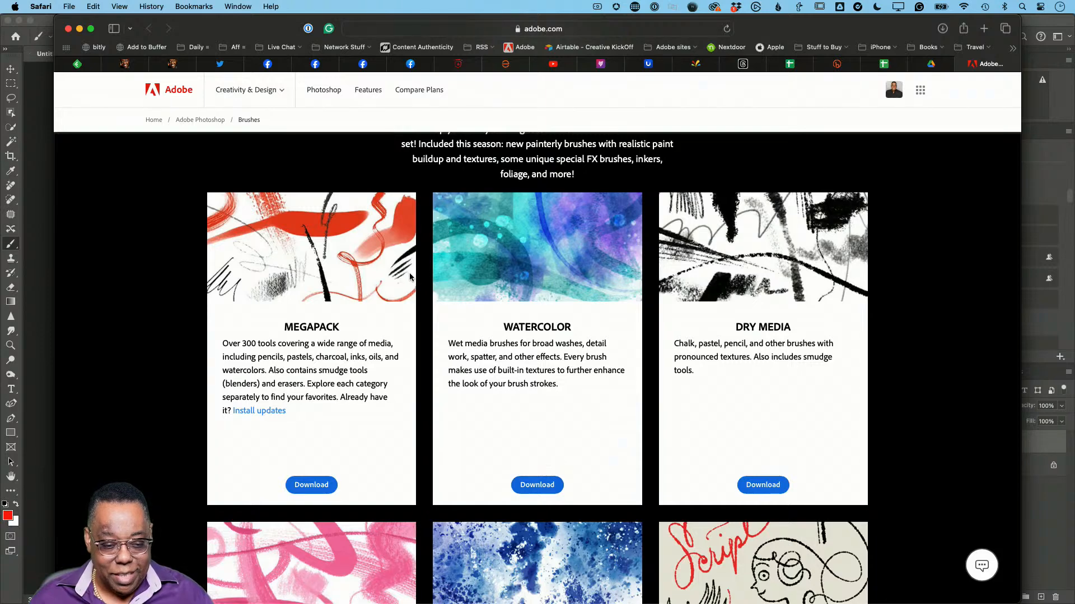
key("super+Tab")
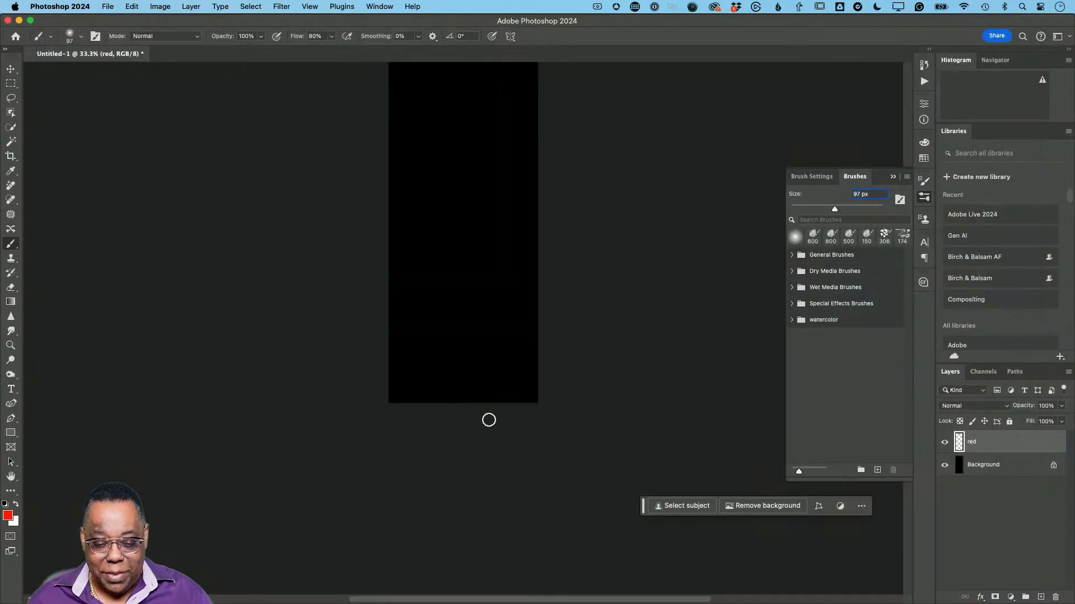
Select Kyle's Paintbox - Wet Blender 50 from the Wet Media Brushes
scroll(515, 322, "up", 3)
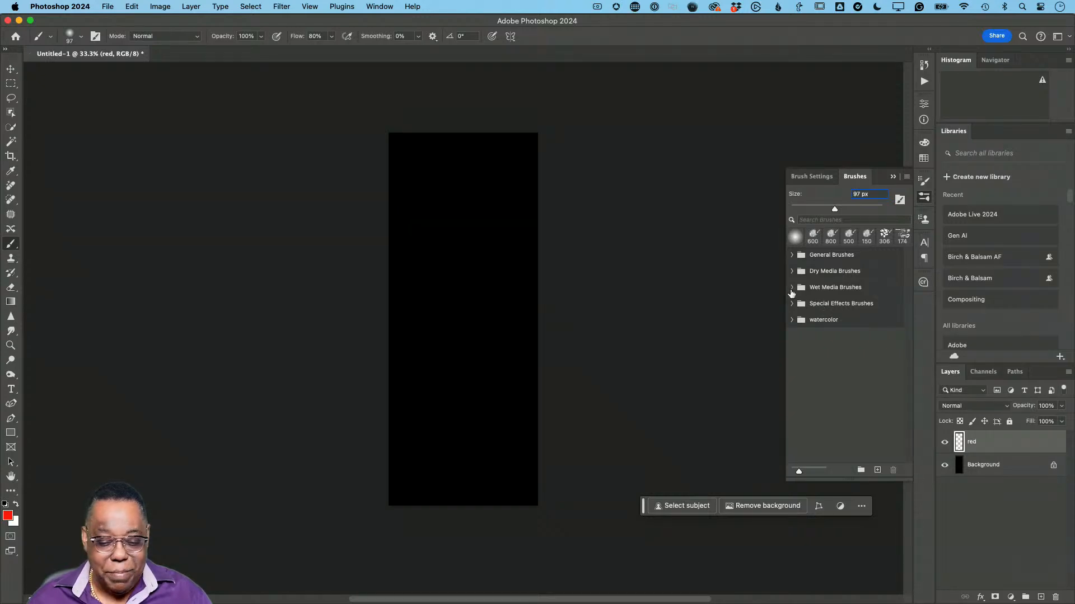
left_click(791, 288)
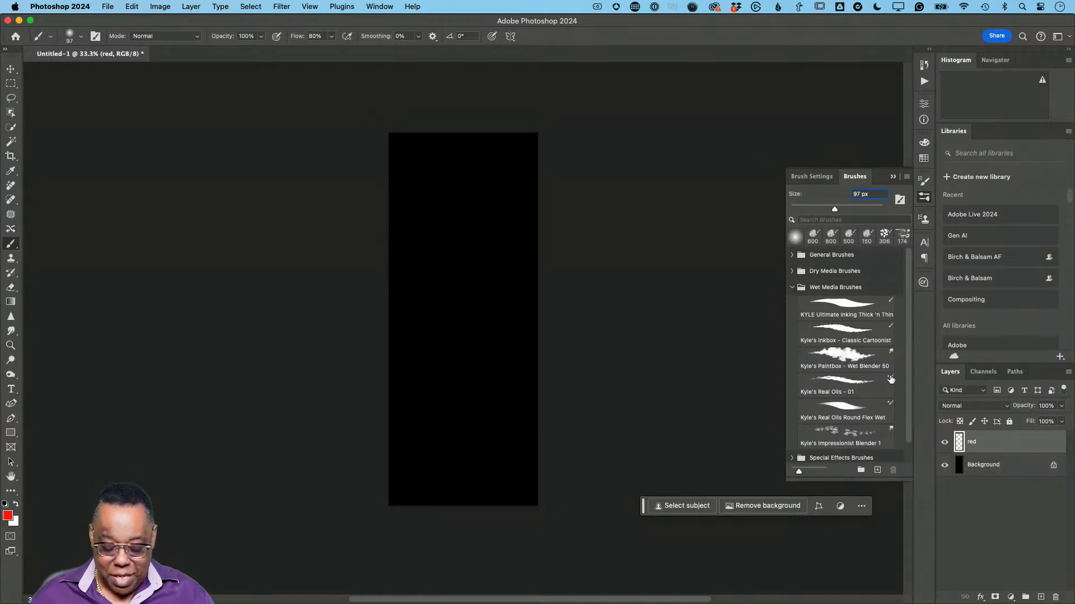
left_click(849, 359)
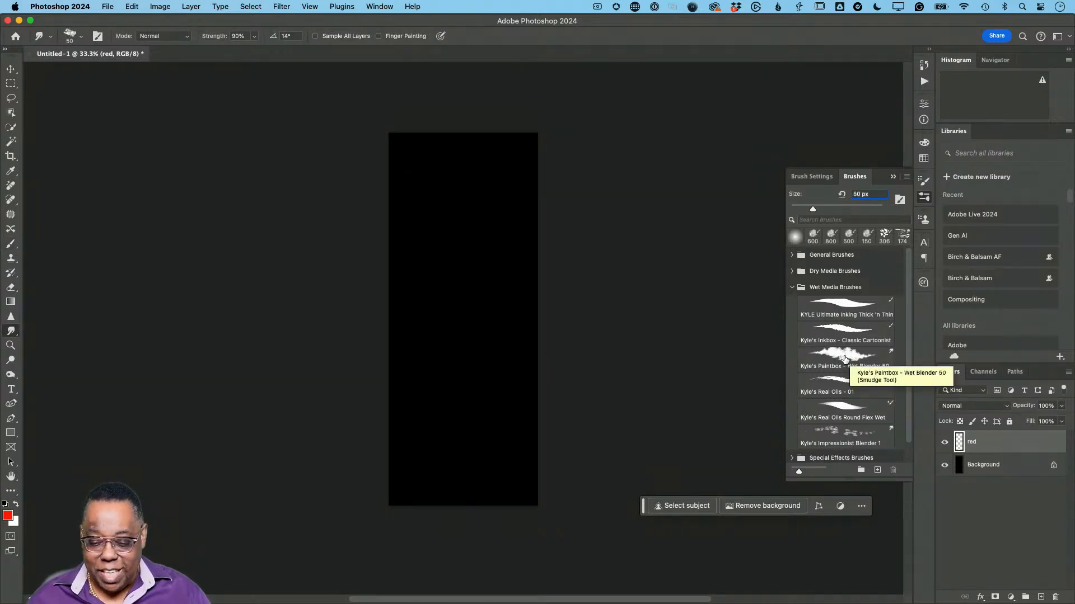
left_click(845, 359)
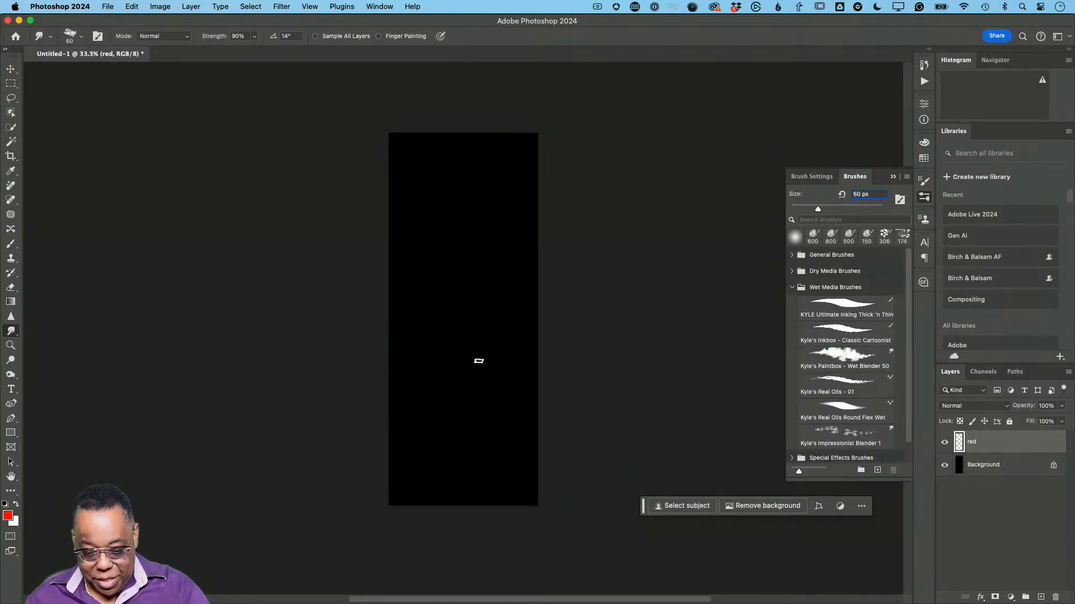
Enlarge the Wet Blender 50 brush to 300 px
key("bracketright")
key("bracketright")
key("bracketright")
key("bracketright")
key("bracketright")
key("bracketright")
key("bracketright")
key("bracketright")
key("bracketright")
key("bracketright")
key("bracketright")
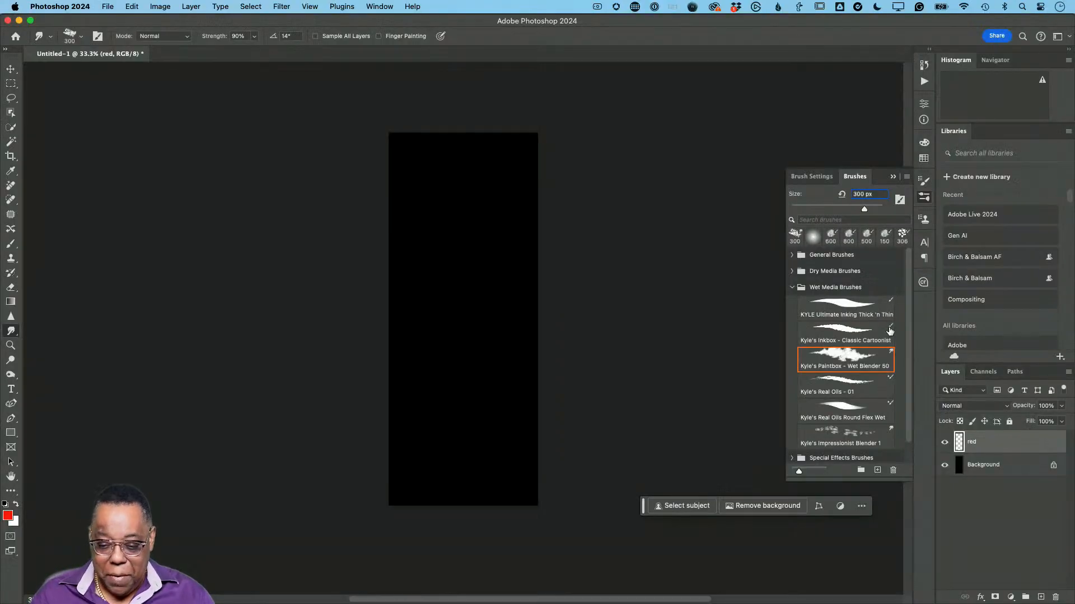
Choose the 250 px Kyle's Real Watercolor - Big Rou... brush just below Beast in the watercolor group
left_click(792, 288)
left_click(792, 320)
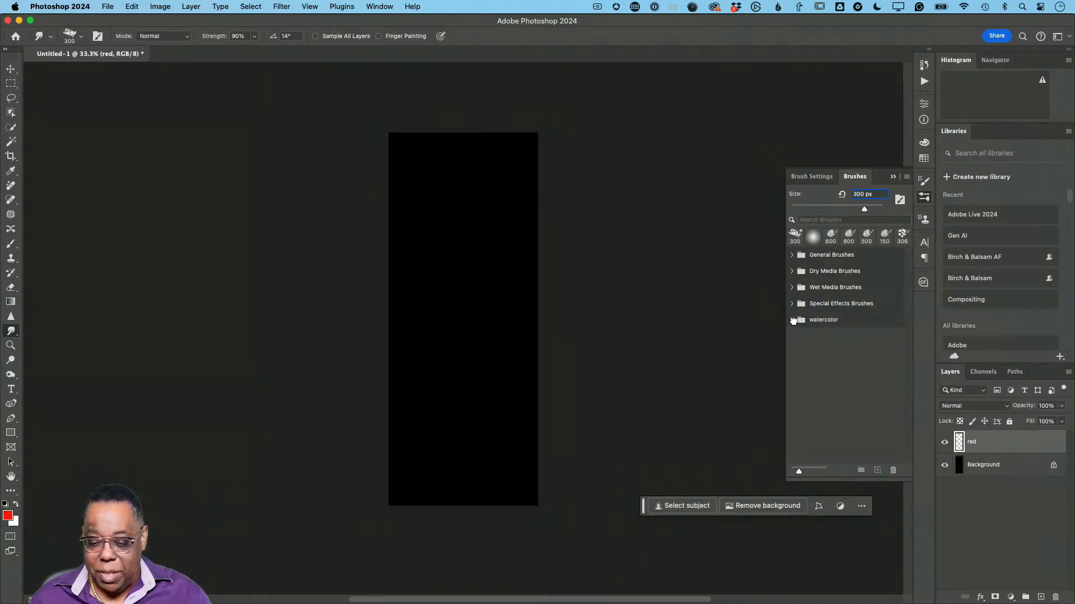
scroll(856, 423, "down", 2)
scroll(857, 422, "down", 5)
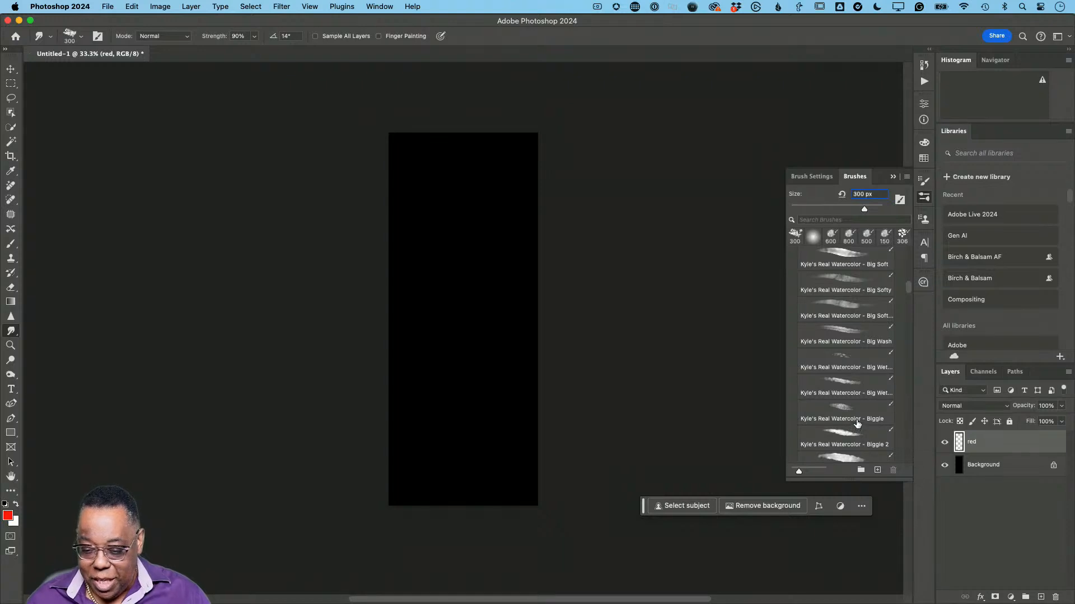
scroll(857, 425, "up", 2)
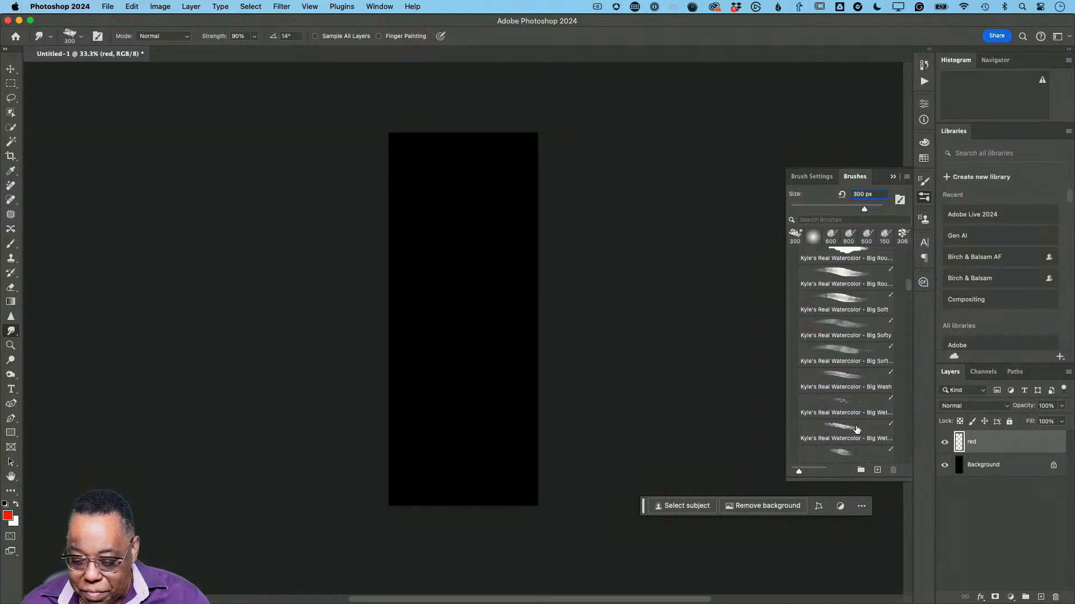
scroll(856, 429, "up", 1)
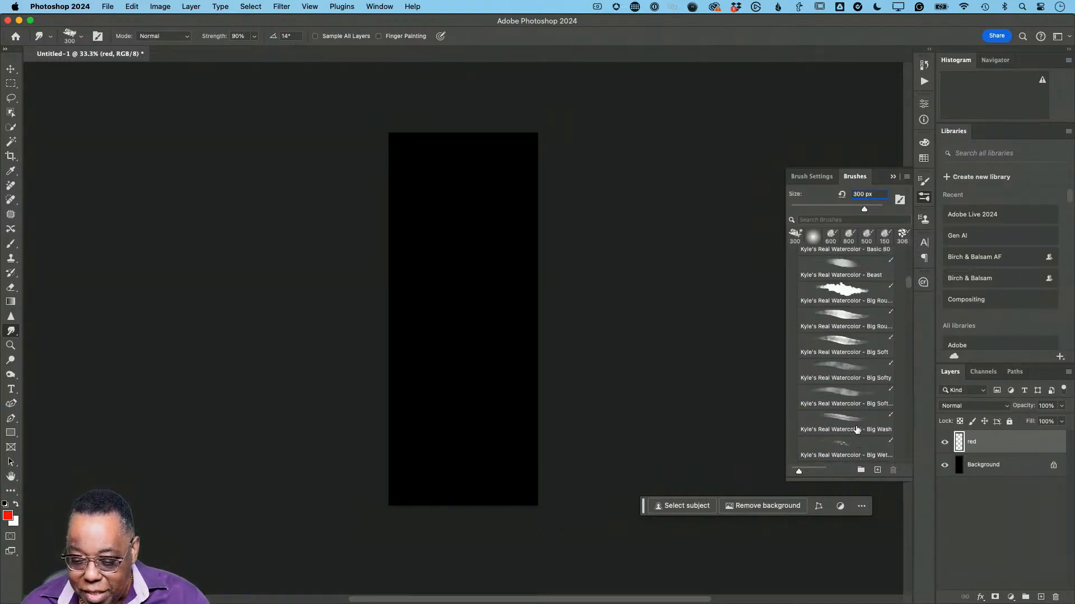
left_click(851, 292)
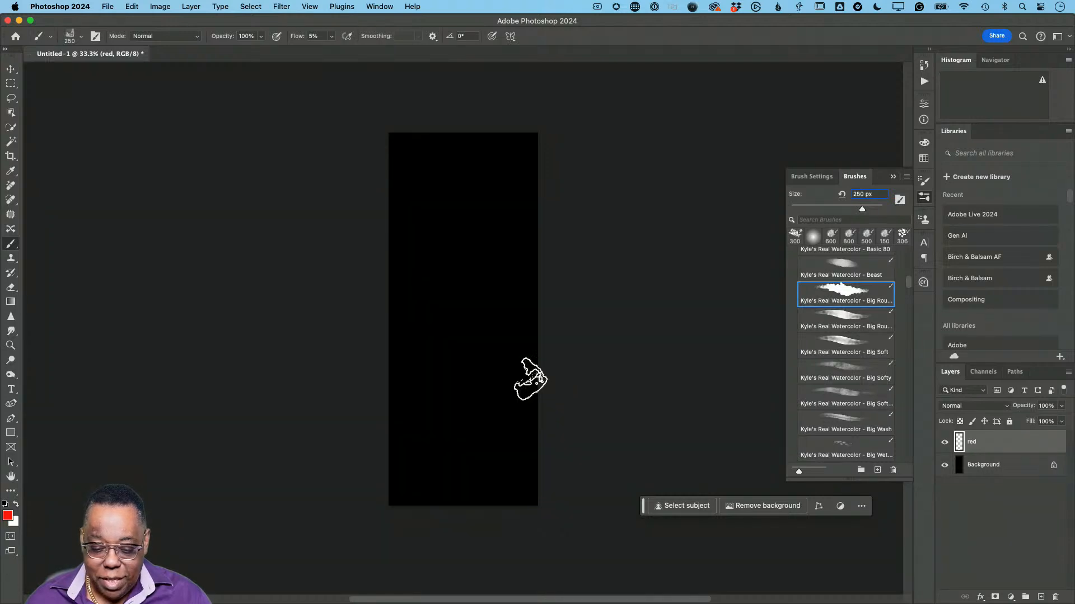
Paint a red watercolor blotch across the bottom of the canvas on the red layer, undoing the first trial stroke
mouse_move(473, 360)
left_mouse_down()
mouse_move(441, 402)
mouse_move(500, 421)
mouse_move(506, 399)
mouse_move(452, 374)
mouse_move(429, 400)
mouse_move(434, 432)
left_mouse_up()
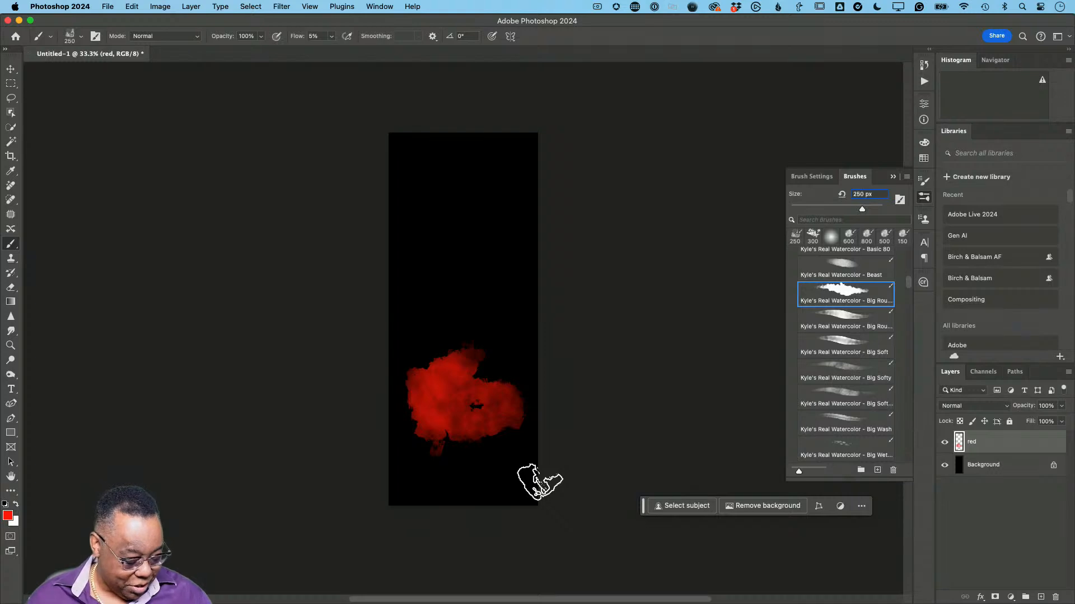
key("super+z")
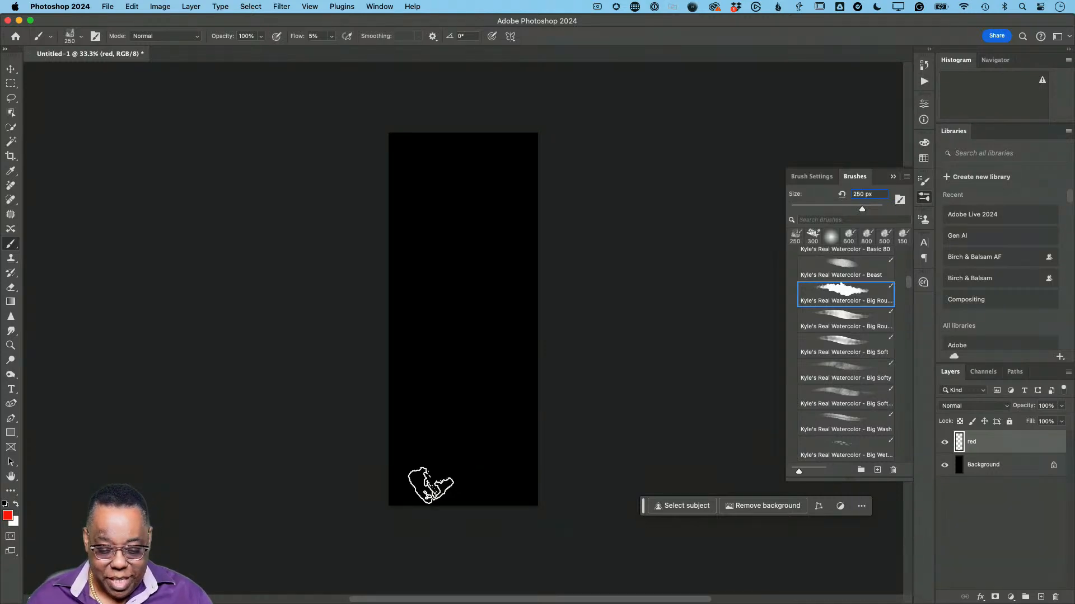
mouse_move(422, 485)
left_mouse_down()
mouse_move(494, 489)
mouse_move(515, 466)
mouse_move(502, 440)
mouse_move(465, 445)
mouse_move(434, 471)
mouse_move(429, 439)
mouse_move(472, 441)
mouse_move(499, 475)
mouse_move(442, 487)
left_mouse_up()
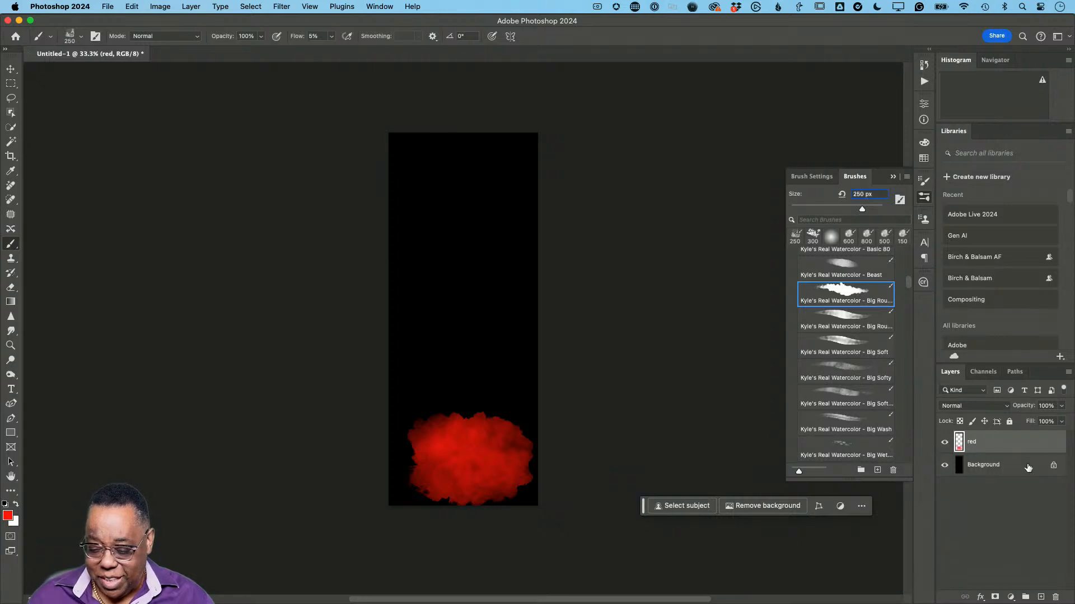
Add a new layer above the red layer and name it Green
left_click(1040, 597)
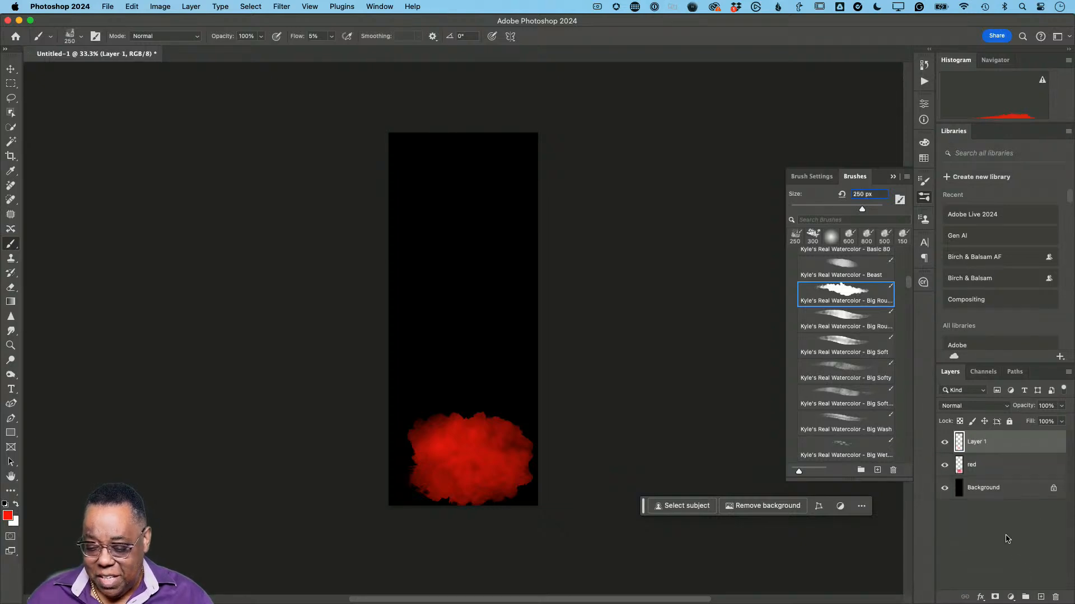
double_click(977, 442)
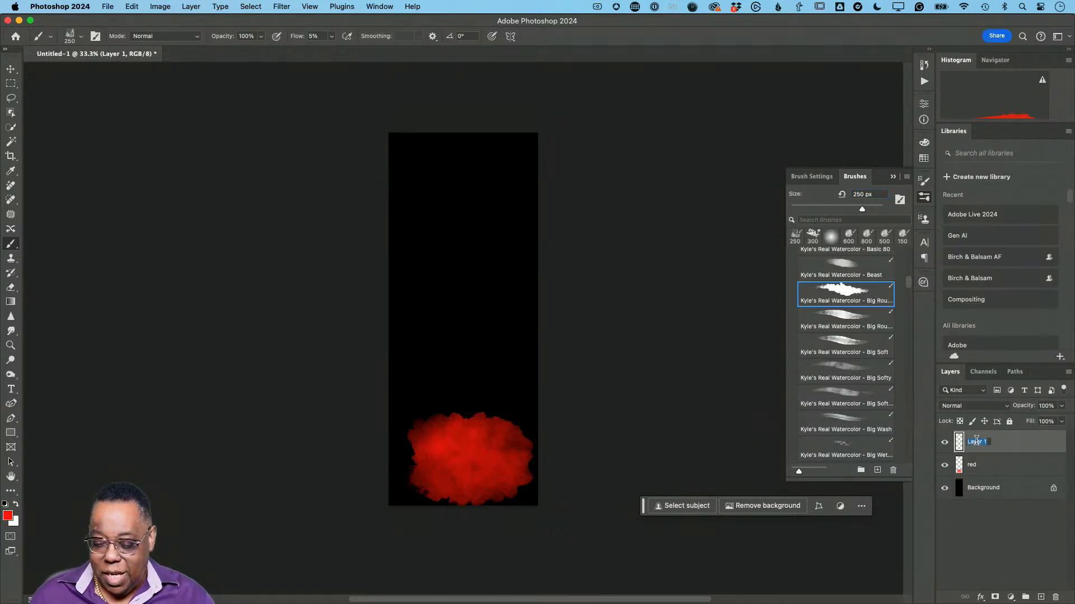
type("Gre")
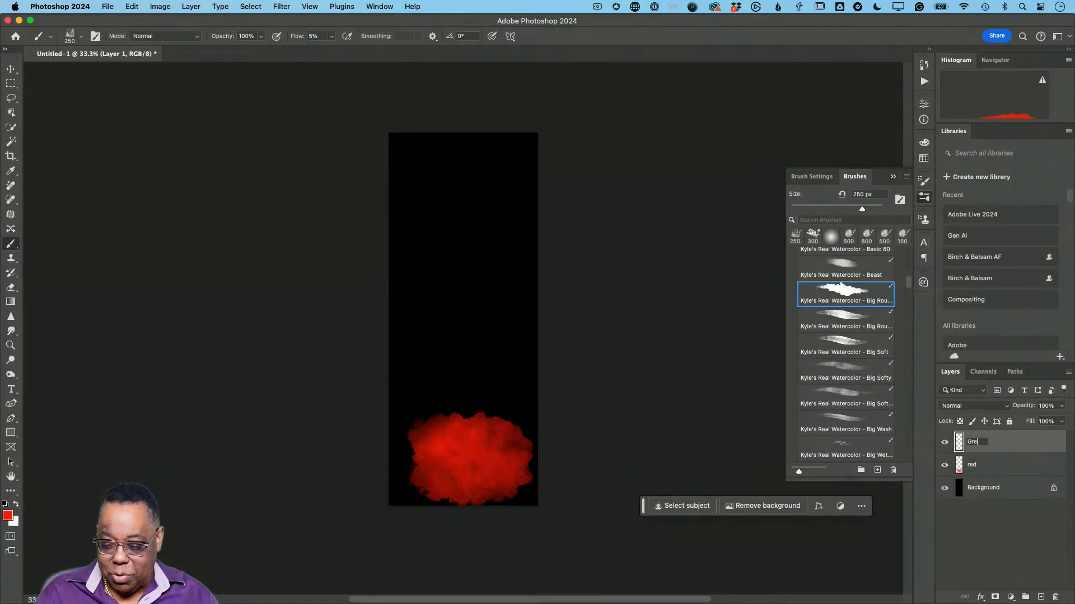
type("en")
key("Return")
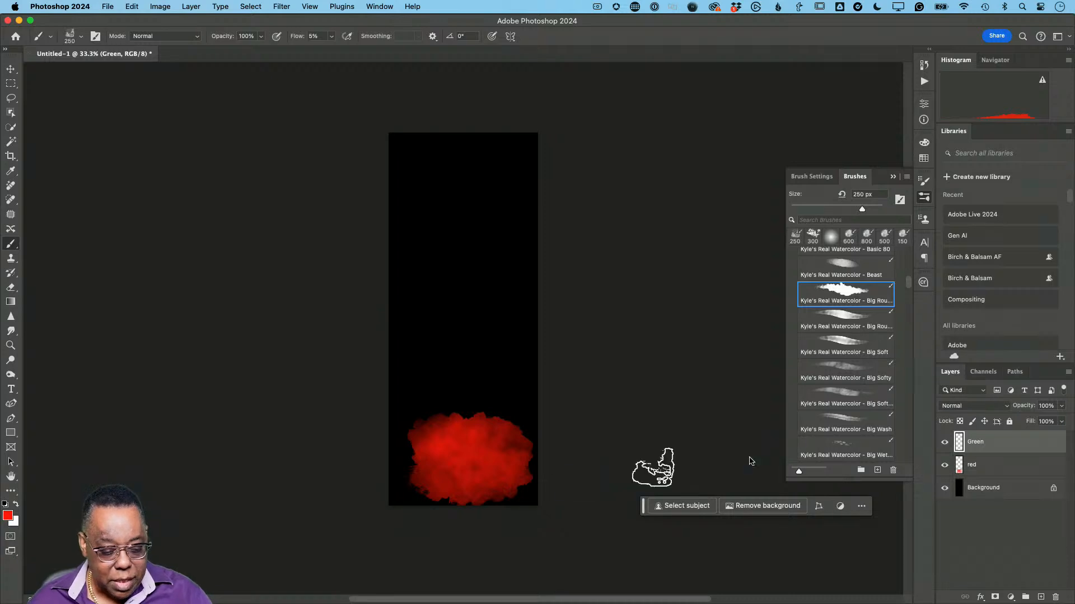
Set the foreground color to dark green #097900
left_click(7, 516)
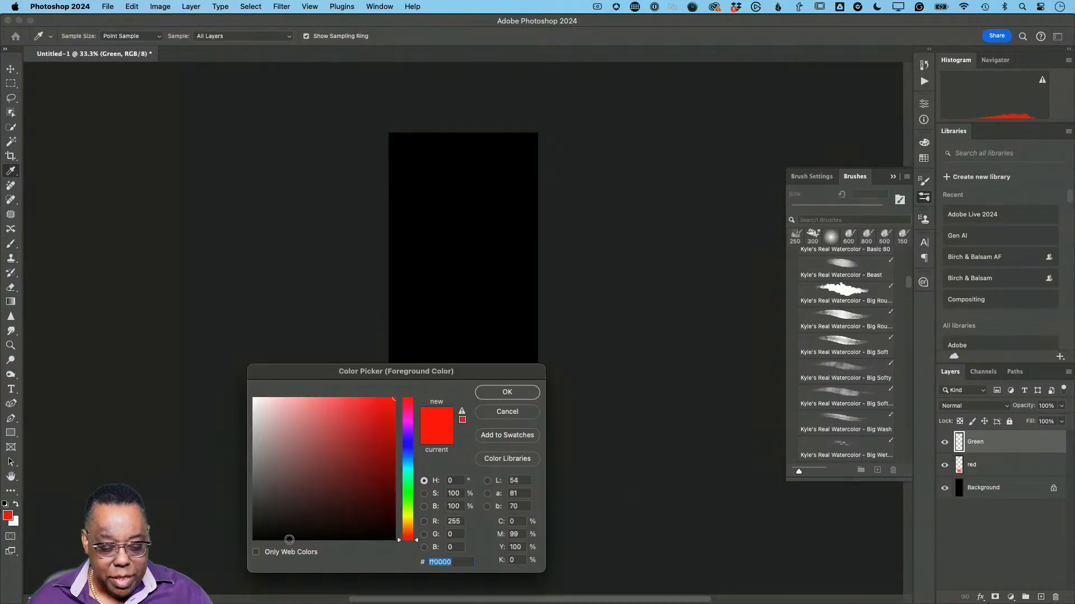
left_click(406, 494)
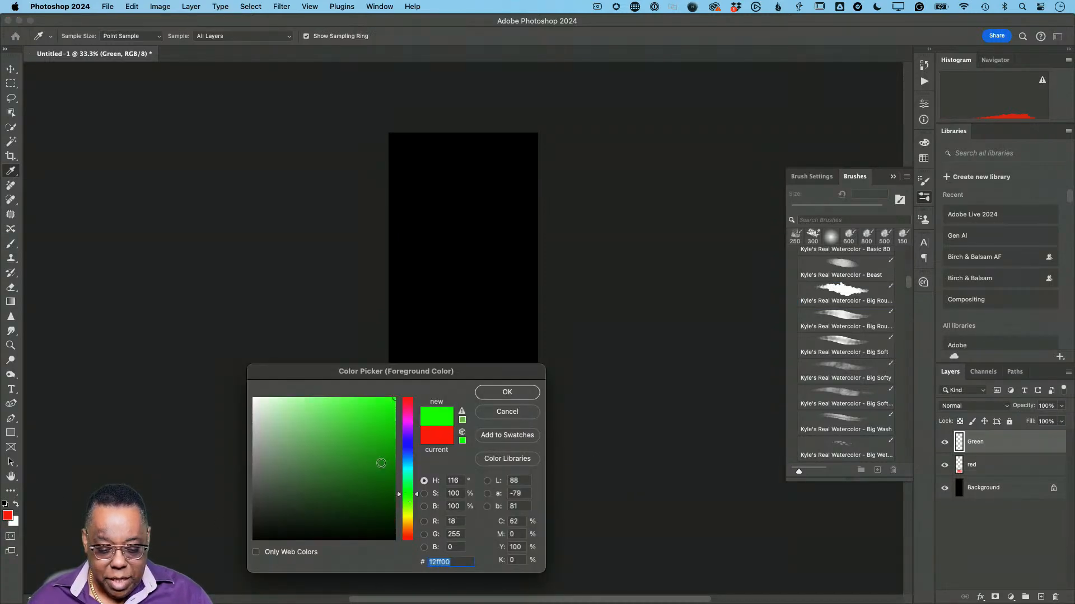
mouse_move(382, 464)
left_mouse_down()
mouse_move(392, 483)
mouse_move(396, 473)
left_mouse_up()
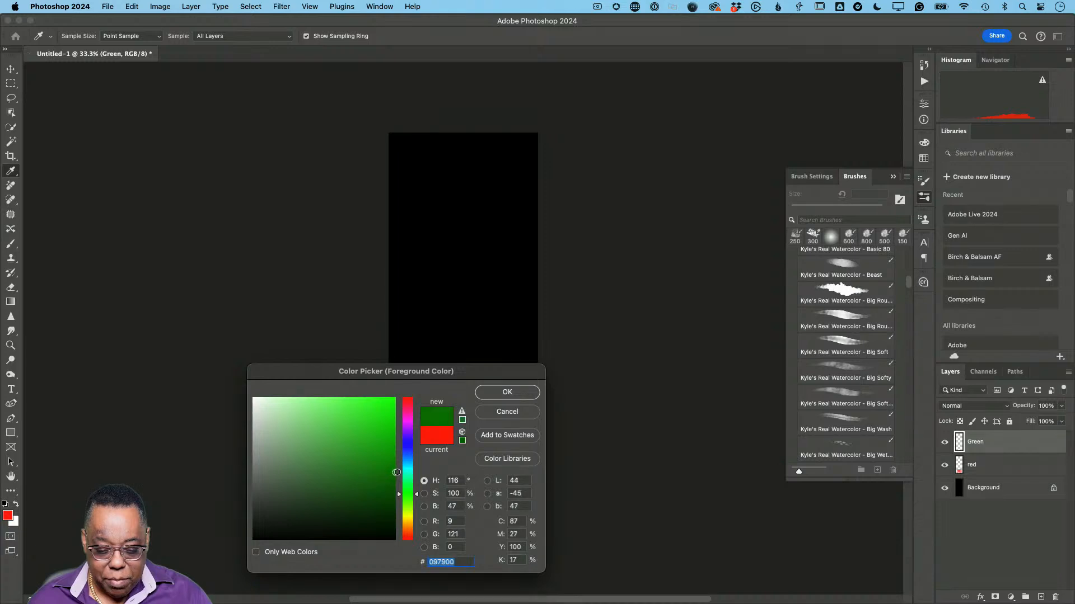
left_click(494, 389)
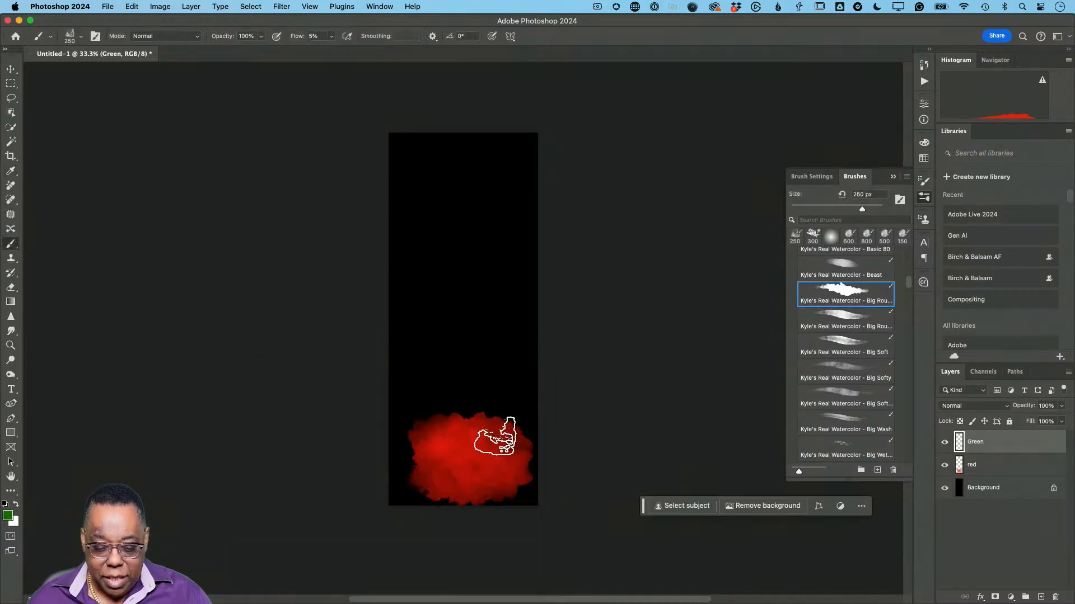
Try a stroke with the 131 px Big Rou... brush and one with the 356 px Alcohol brush, undoing each
left_click(839, 317)
left_click_drag(506, 408, 477, 419)
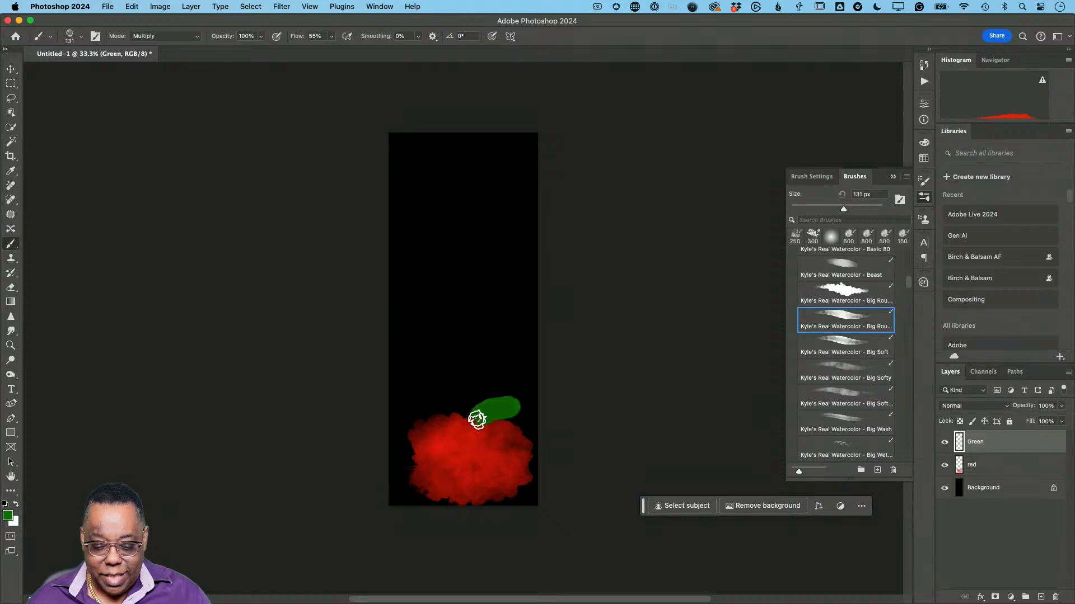
key("super+z")
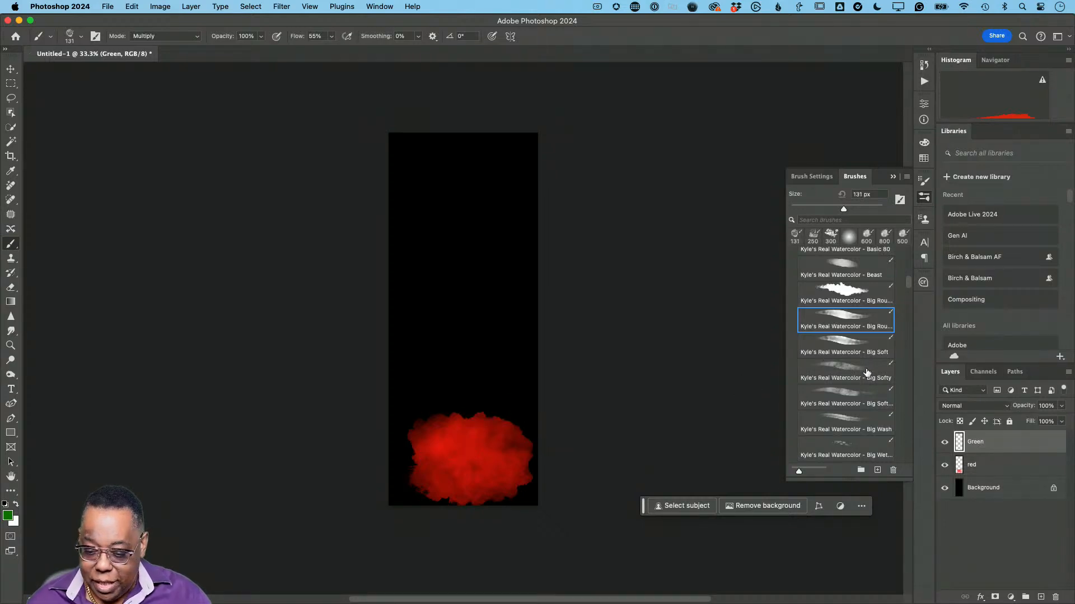
scroll(867, 372, "up", 5)
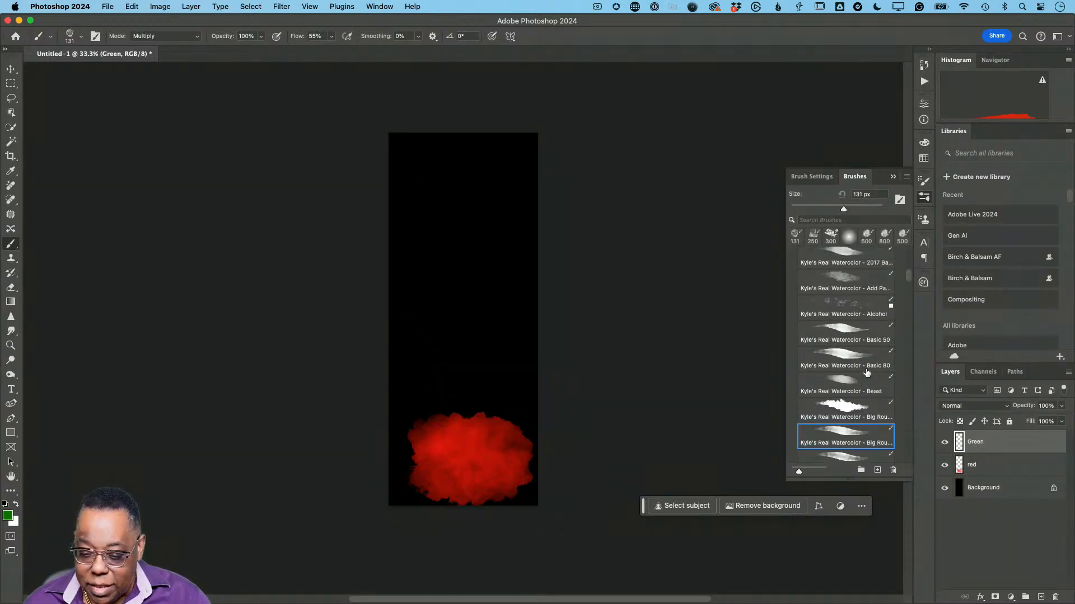
left_click(840, 309)
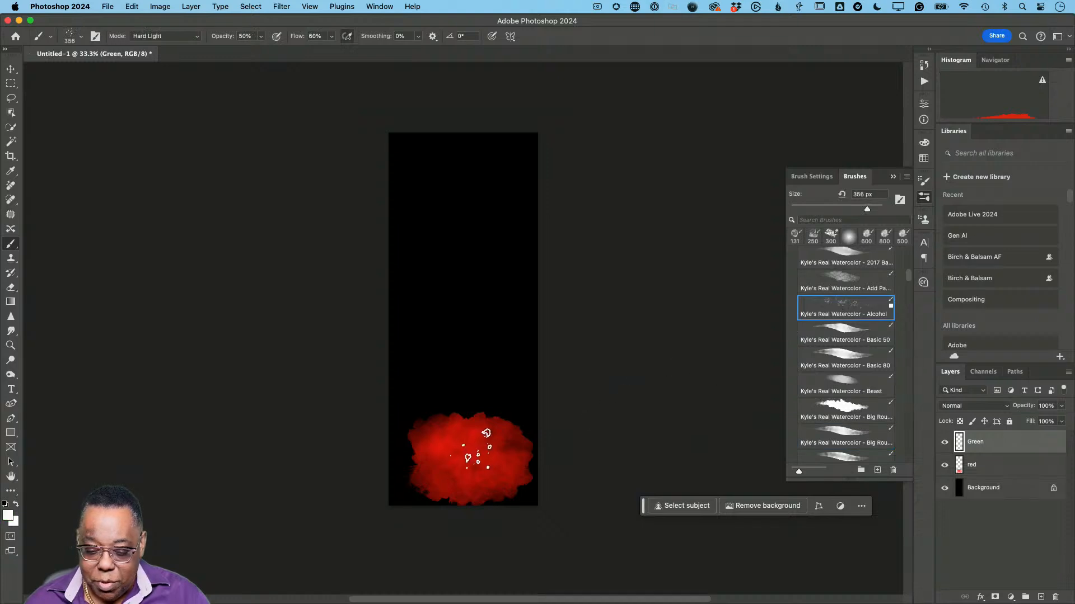
mouse_move(470, 450)
left_mouse_down()
mouse_move(498, 426)
mouse_move(453, 460)
mouse_move(500, 448)
mouse_move(479, 462)
left_mouse_up()
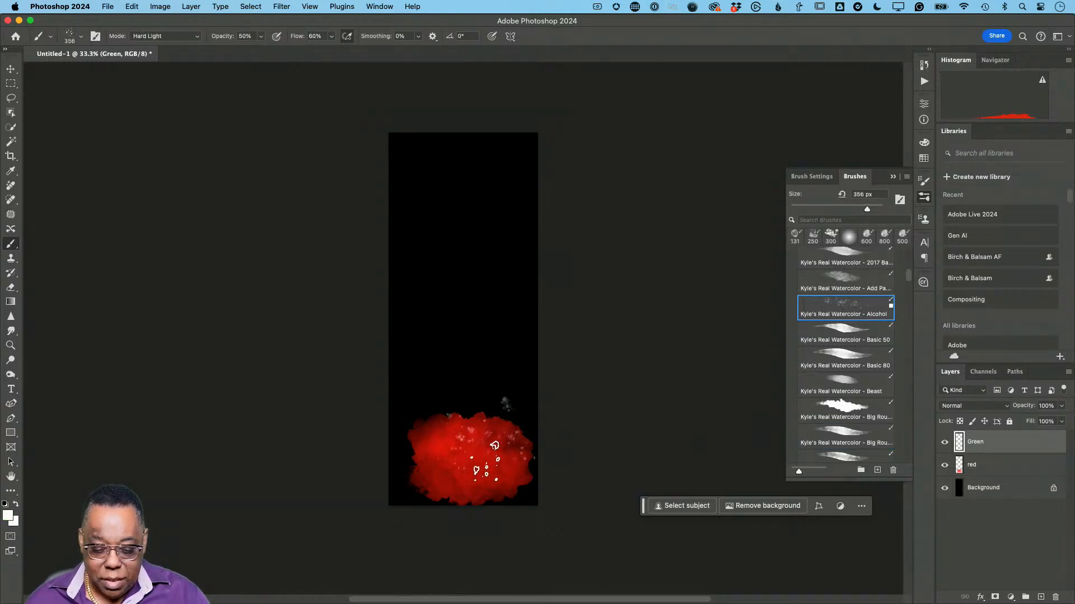
key("super+z")
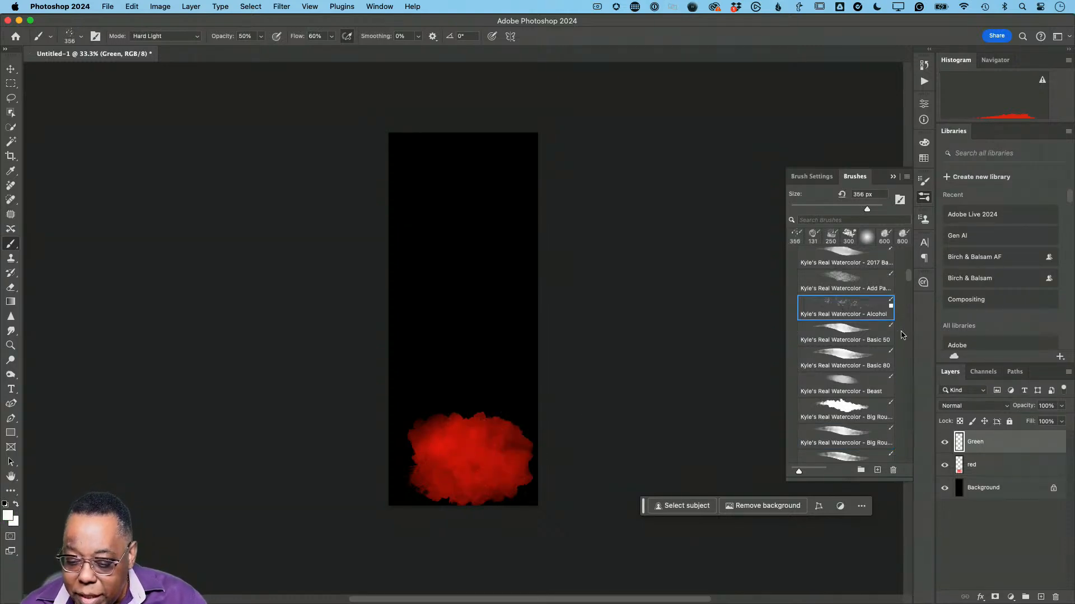
Paint a dark green #007606 blotch over the red one on the Green layer with the 250 px Real Watercolor Big Rou... brush
left_click(7, 516)
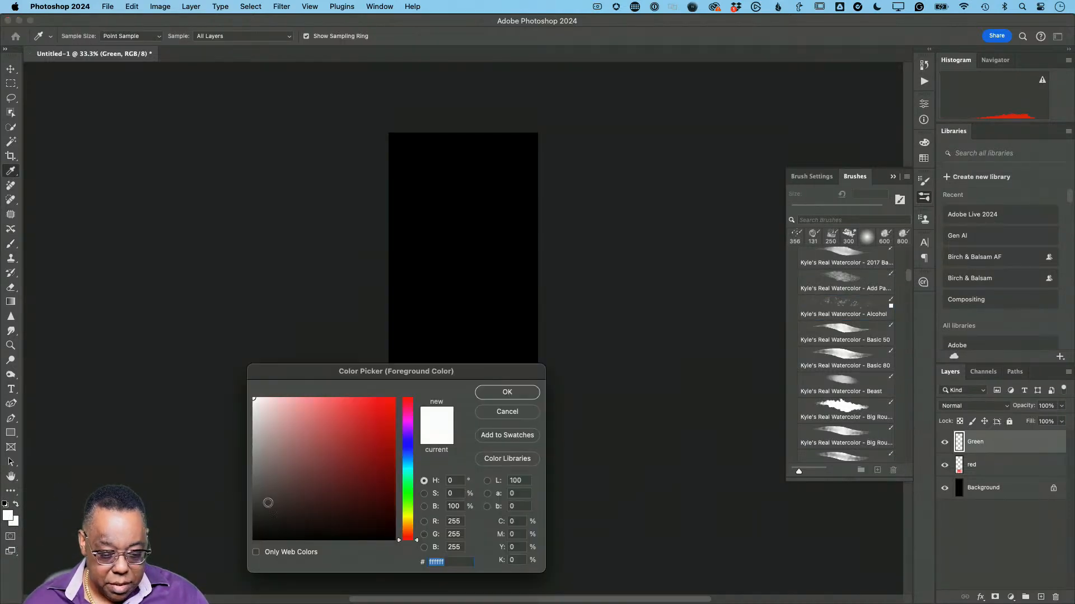
left_click(406, 491)
left_click_drag(385, 465, 400, 474)
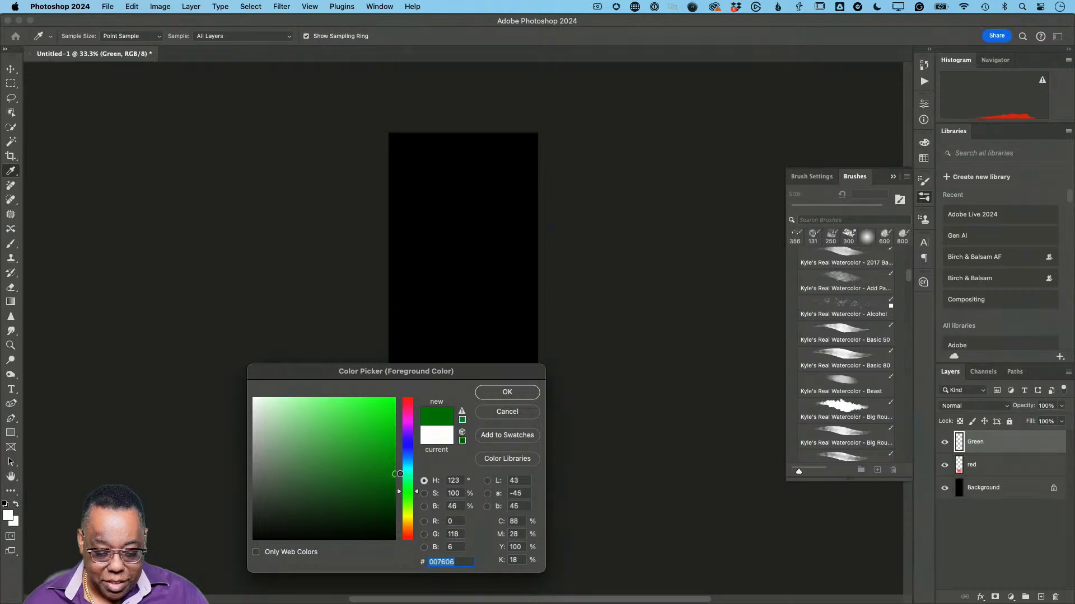
left_click(499, 392)
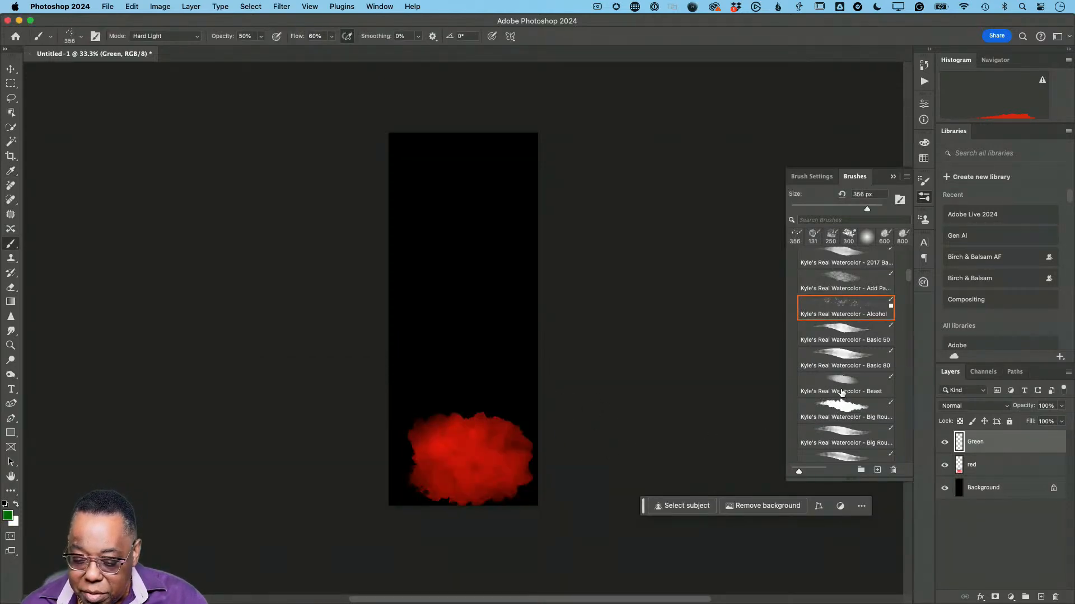
left_click(840, 407)
mouse_move(522, 481)
left_mouse_down()
mouse_move(487, 434)
mouse_move(446, 463)
mouse_move(468, 470)
mouse_move(480, 492)
mouse_move(468, 496)
mouse_move(444, 463)
mouse_move(475, 424)
mouse_move(503, 420)
mouse_move(492, 463)
mouse_move(475, 477)
left_mouse_up()
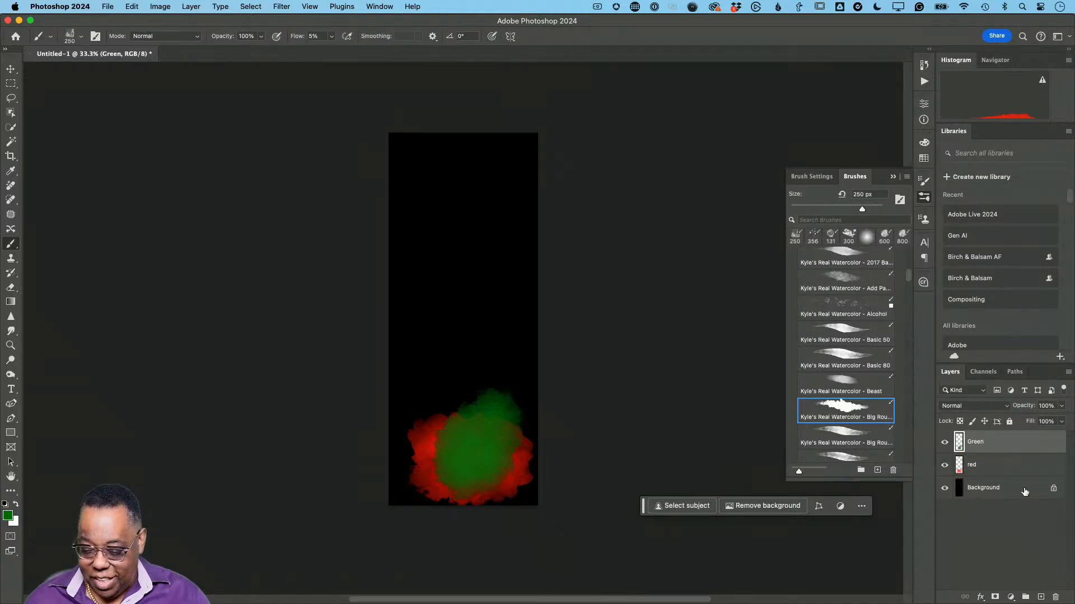
Add a new layer above the Green layer and name it Gold
left_click(1040, 597)
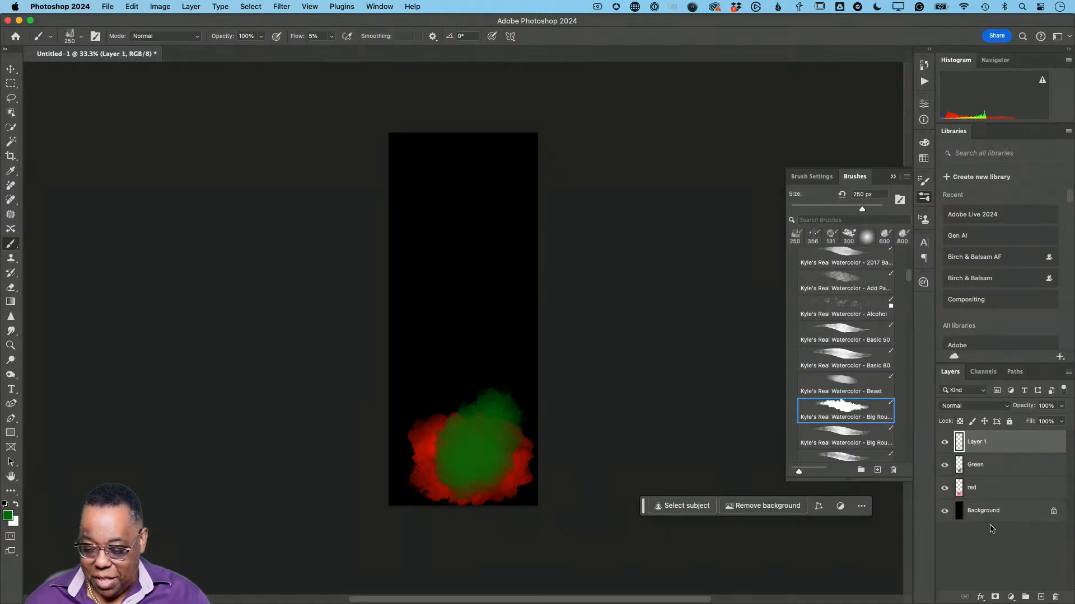
double_click(976, 443)
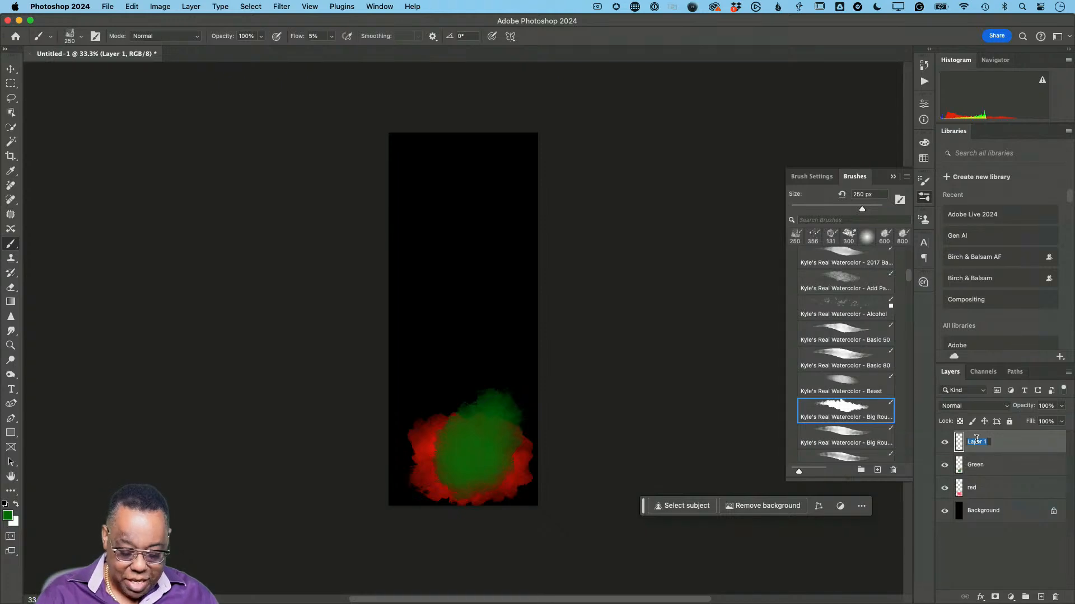
type("Gold")
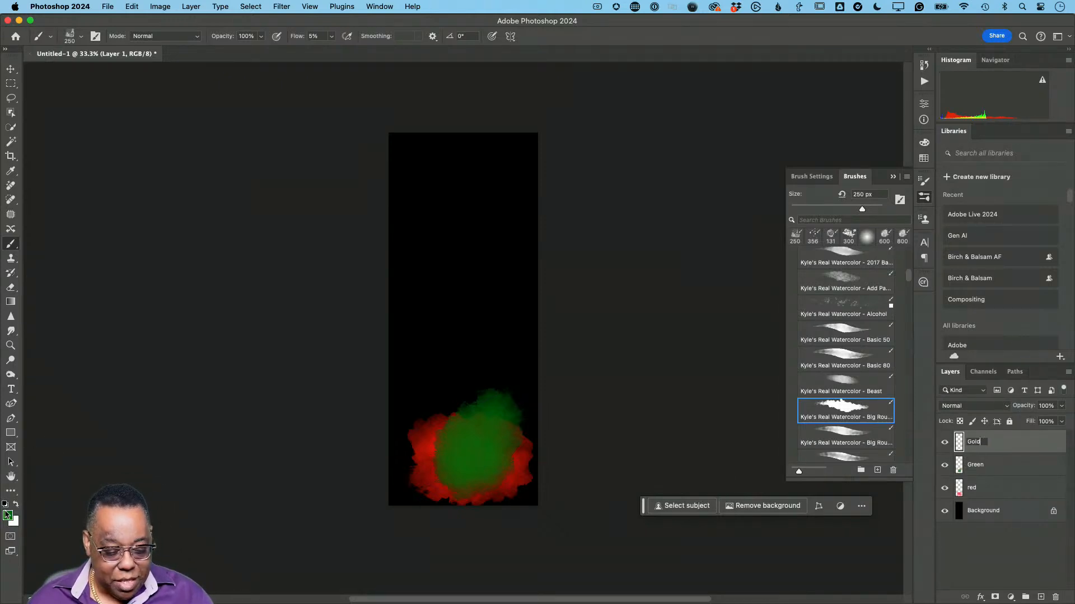
key("Return")
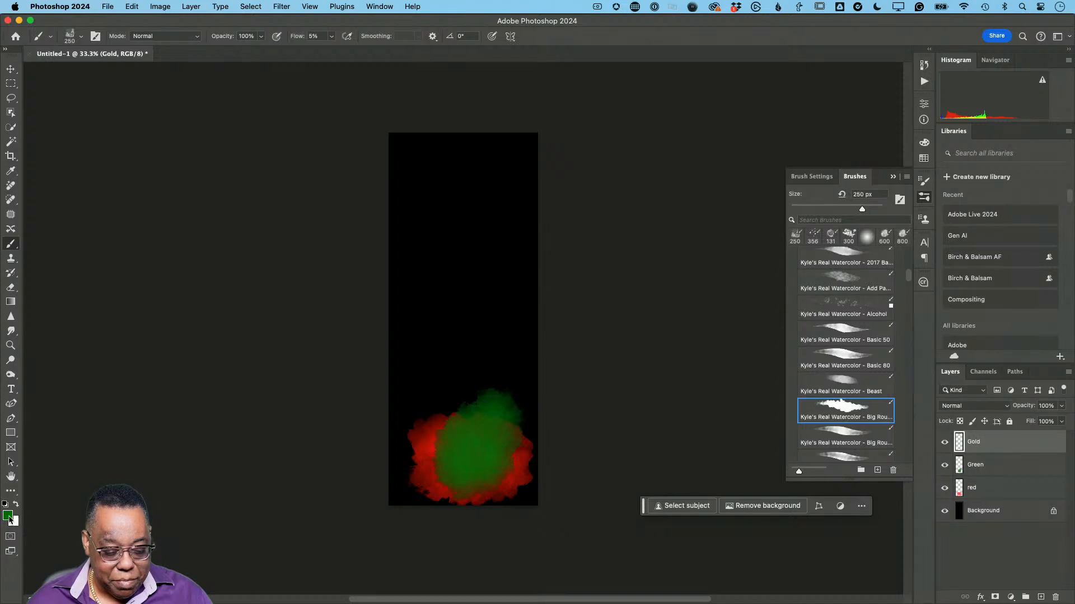
Set the foreground color to gold #b99800 and paint a gold blotch over the green and red on the Gold layer
left_click(8, 516)
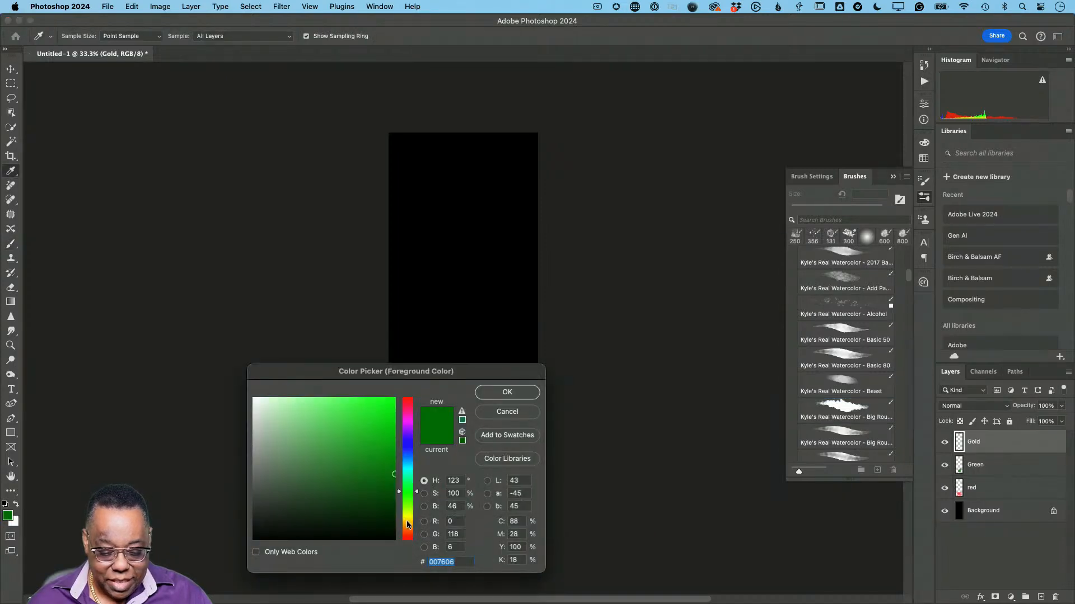
left_click(406, 521)
mouse_move(377, 457)
left_mouse_down()
mouse_move(396, 452)
mouse_move(396, 463)
mouse_move(402, 440)
left_mouse_up()
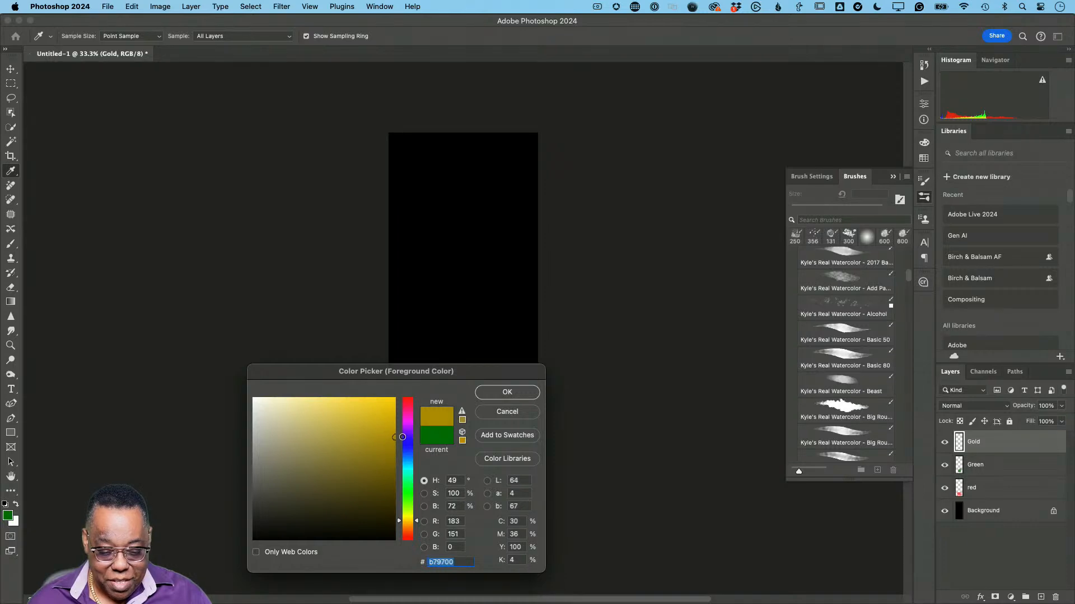
left_click(507, 392)
mouse_move(488, 446)
left_mouse_down()
mouse_move(431, 443)
mouse_move(470, 446)
mouse_move(486, 479)
mouse_move(497, 433)
mouse_move(449, 444)
mouse_move(444, 474)
mouse_move(436, 462)
mouse_move(456, 468)
left_mouse_up()
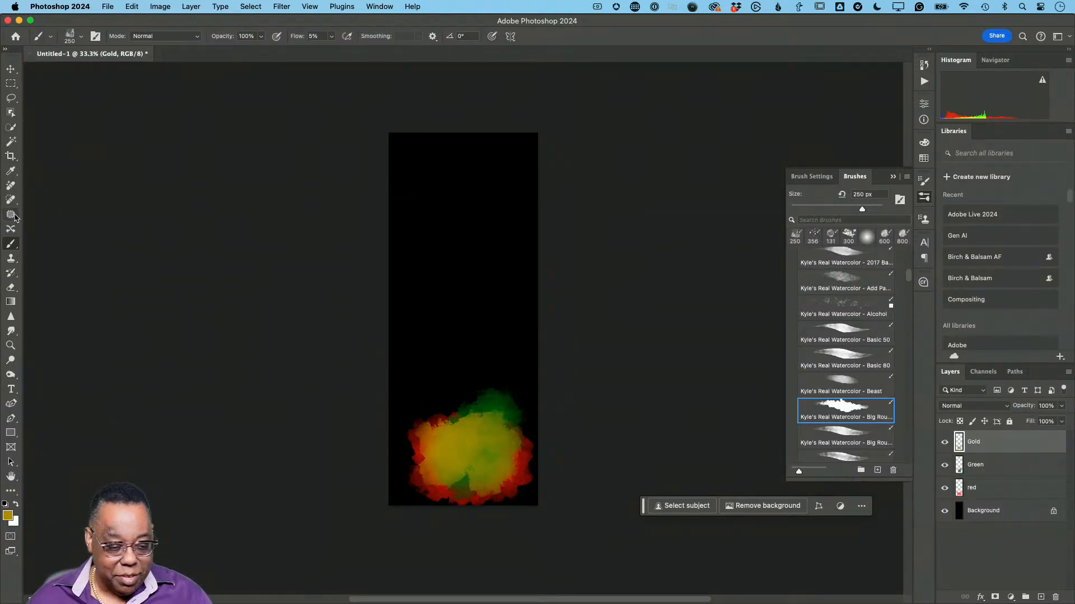
Add the text BLACK HISTORY MONTH on three lines over the watercolor blotch, in 150 pt Adobe Clean Regular
left_click(10, 389)
left_click(441, 443)
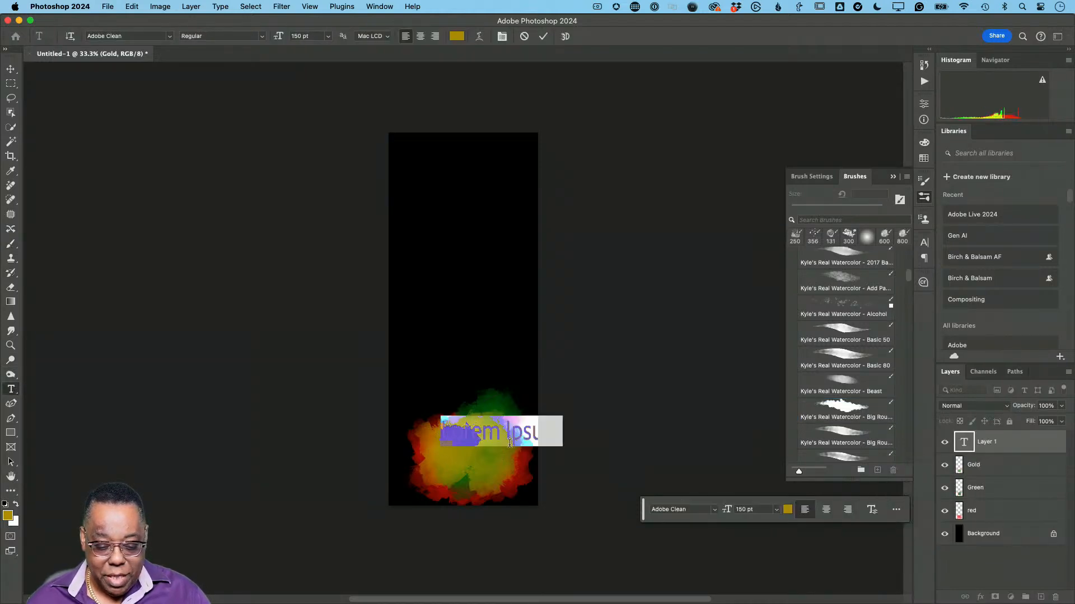
type("J")
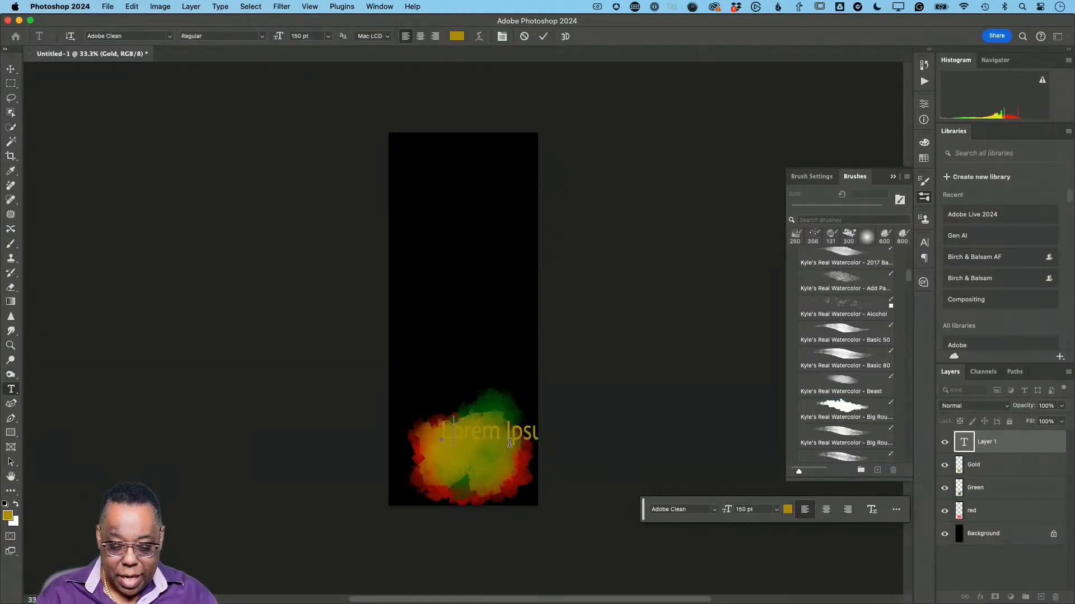
key("super+a")
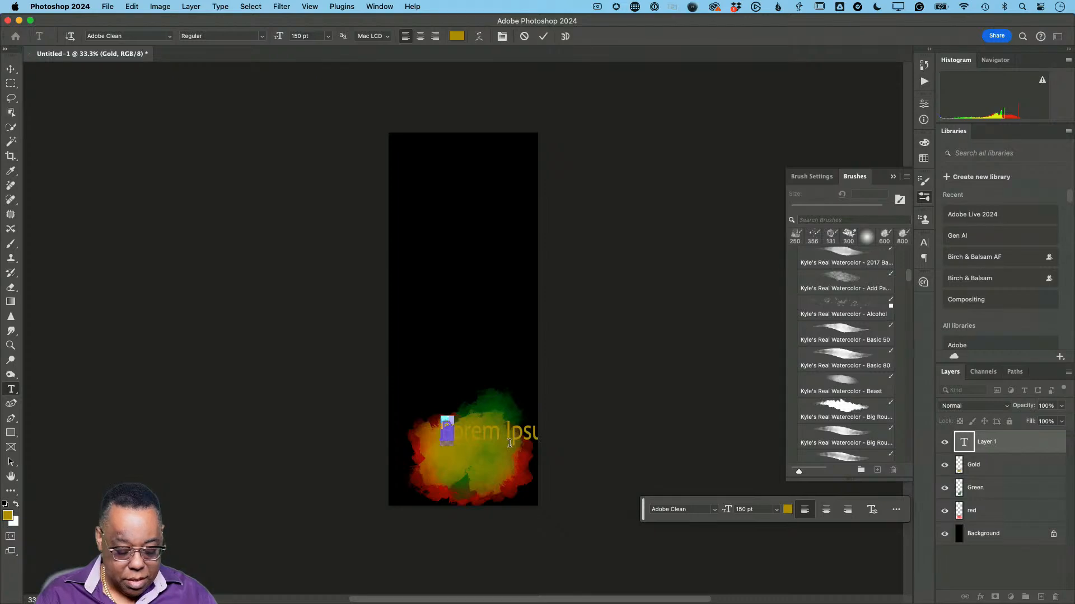
type("BLACK OSU ")
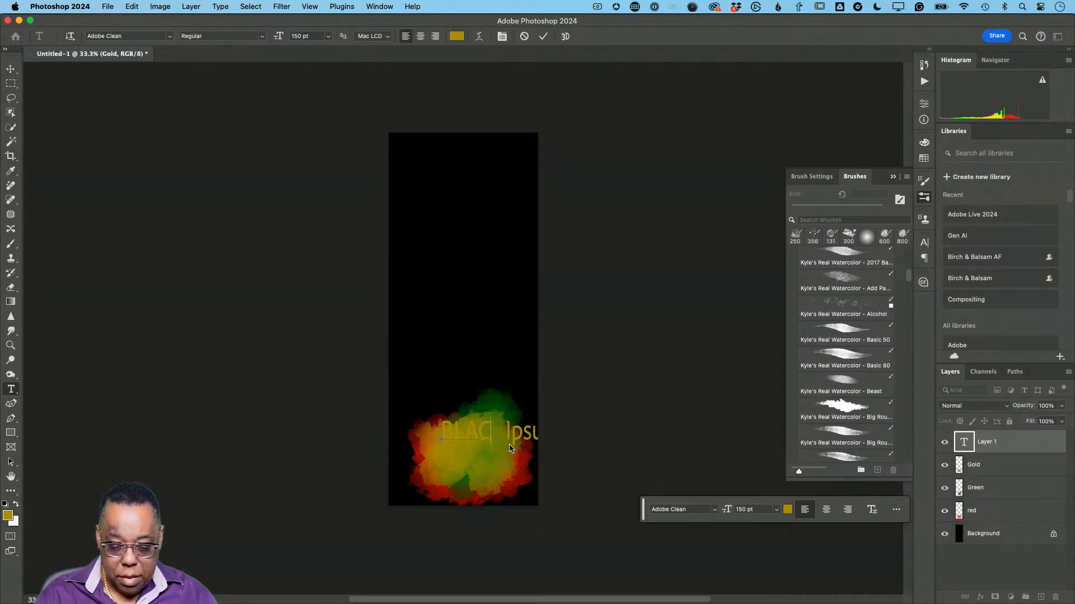
type("HI")
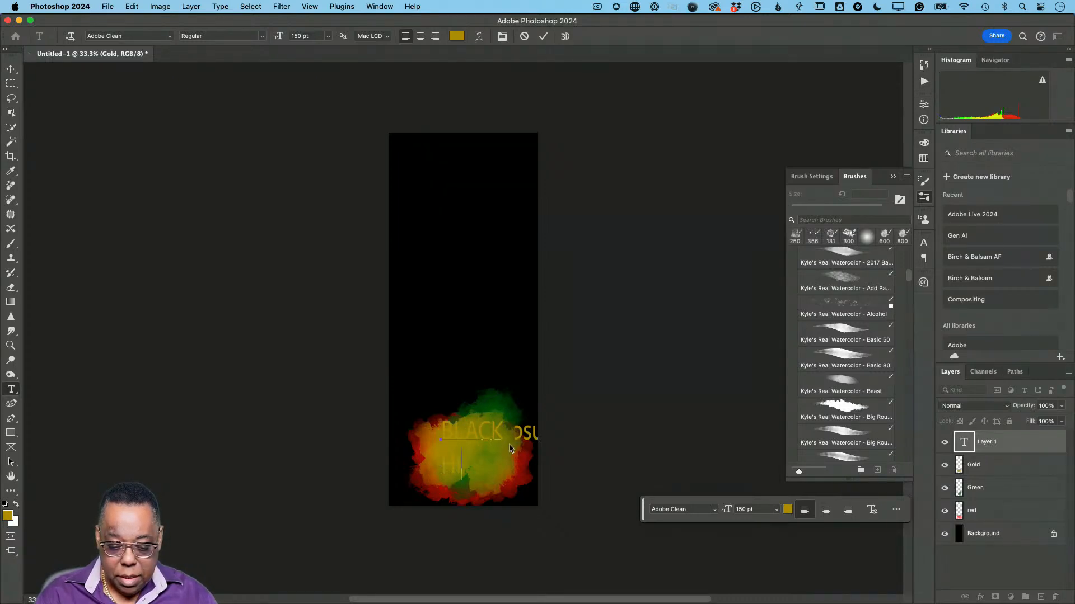
type("STORY ")
type("MONTH")
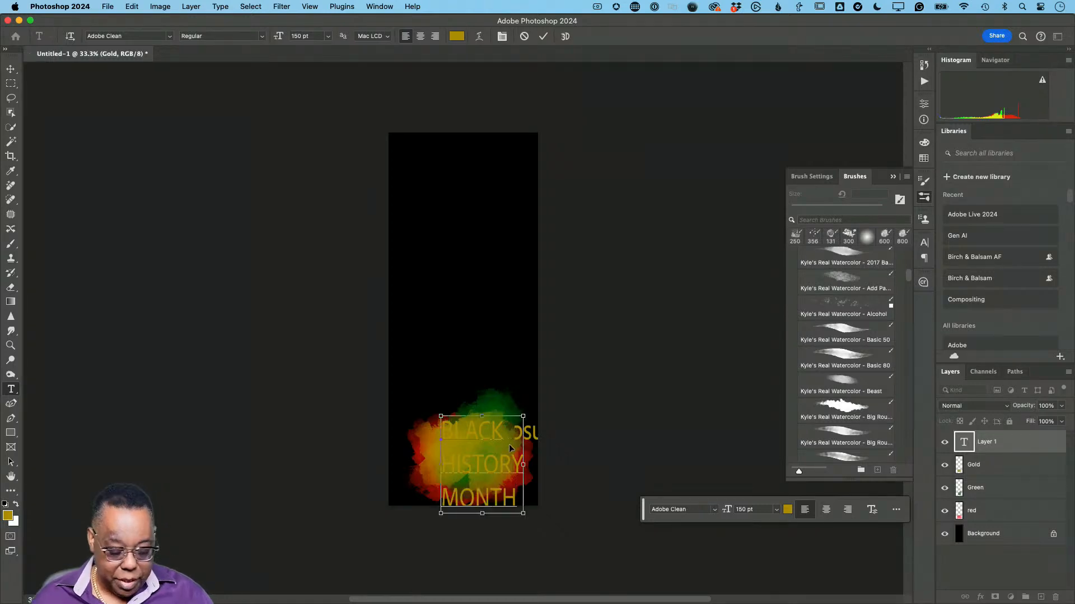
Change the color of the whole BLACK HISTORY MONTH text to black
key("super+a")
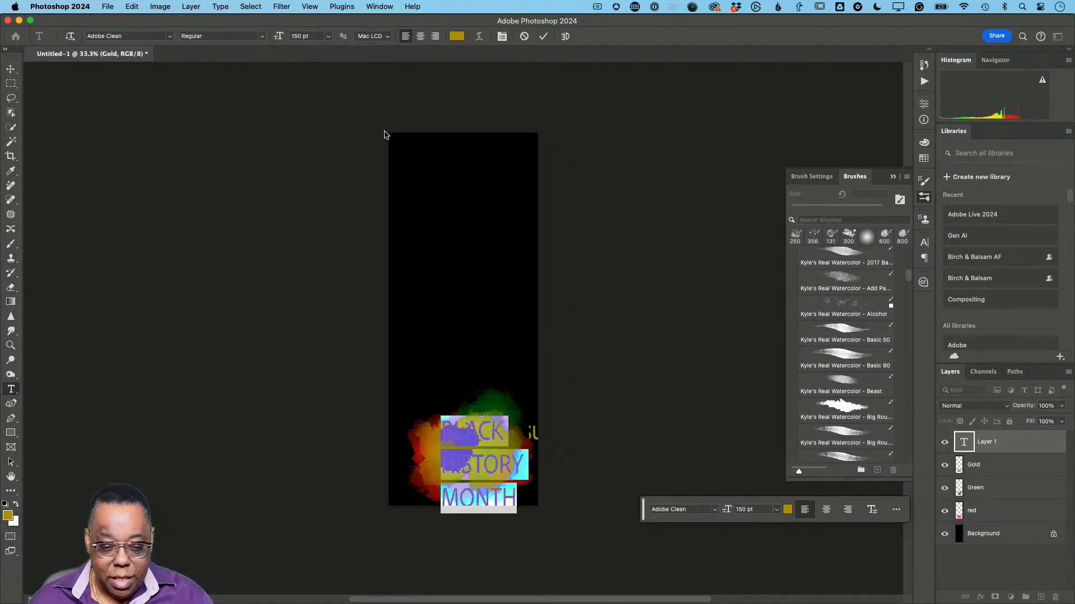
left_click(457, 36)
left_click_drag(343, 506, 396, 540)
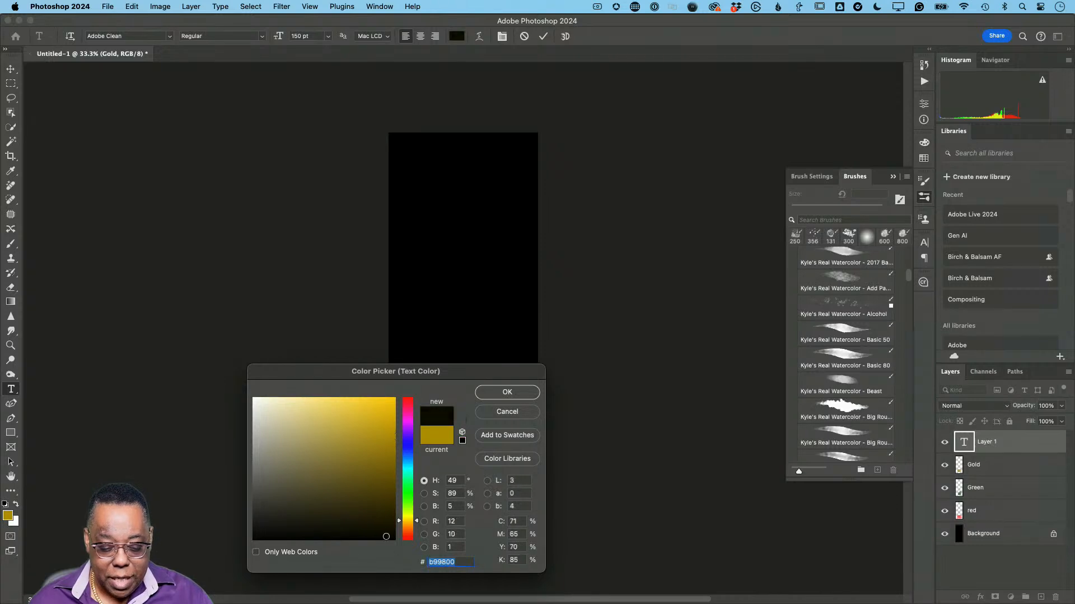
left_click(520, 393)
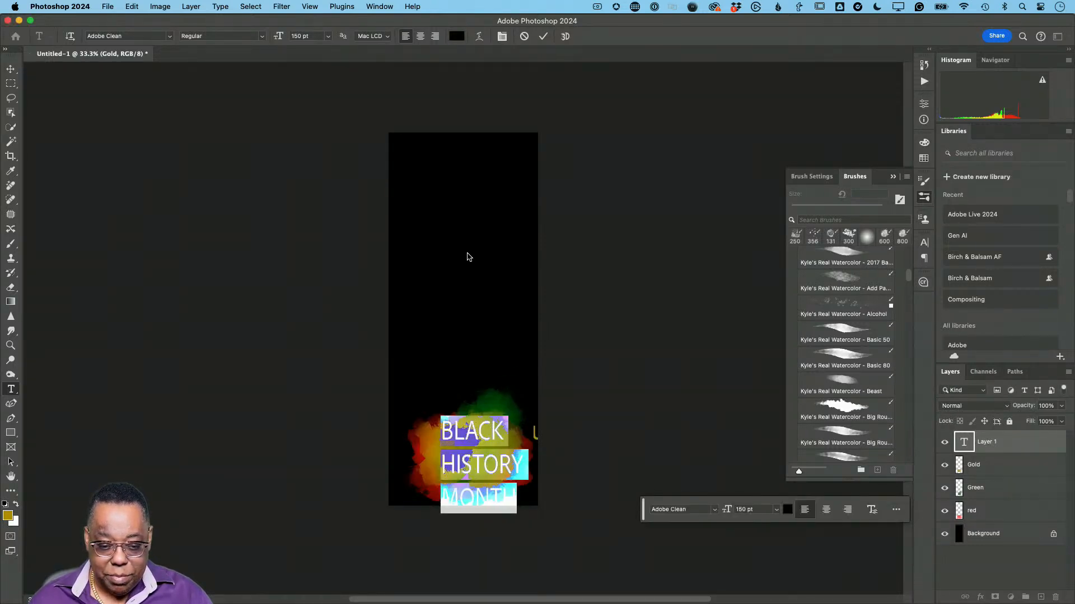
Search the fonts for heavy and apply Avenir Heavy to the title text
left_click(168, 36)
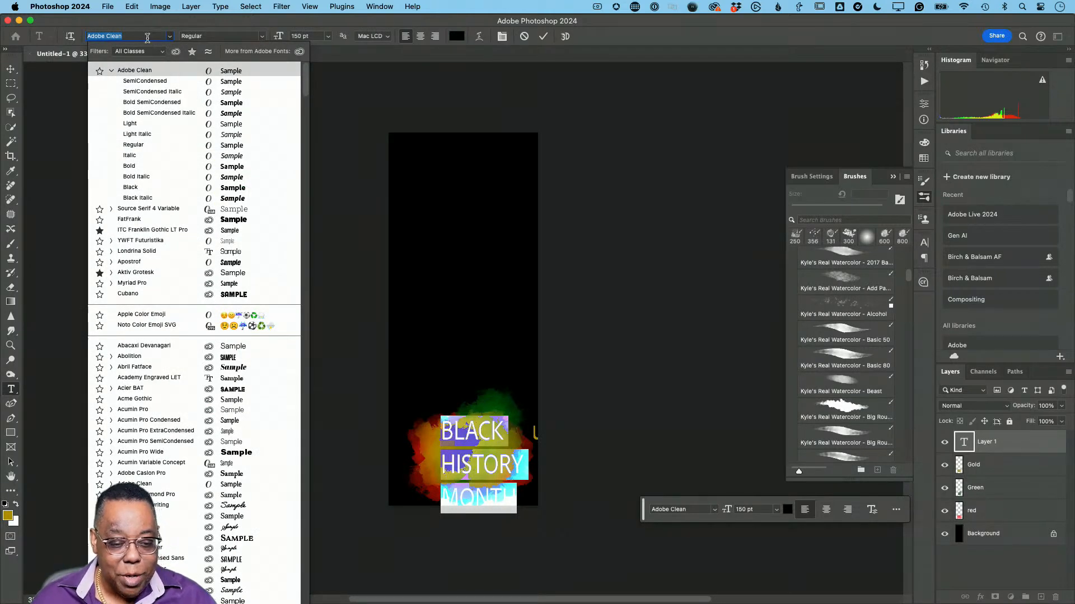
type("heavy")
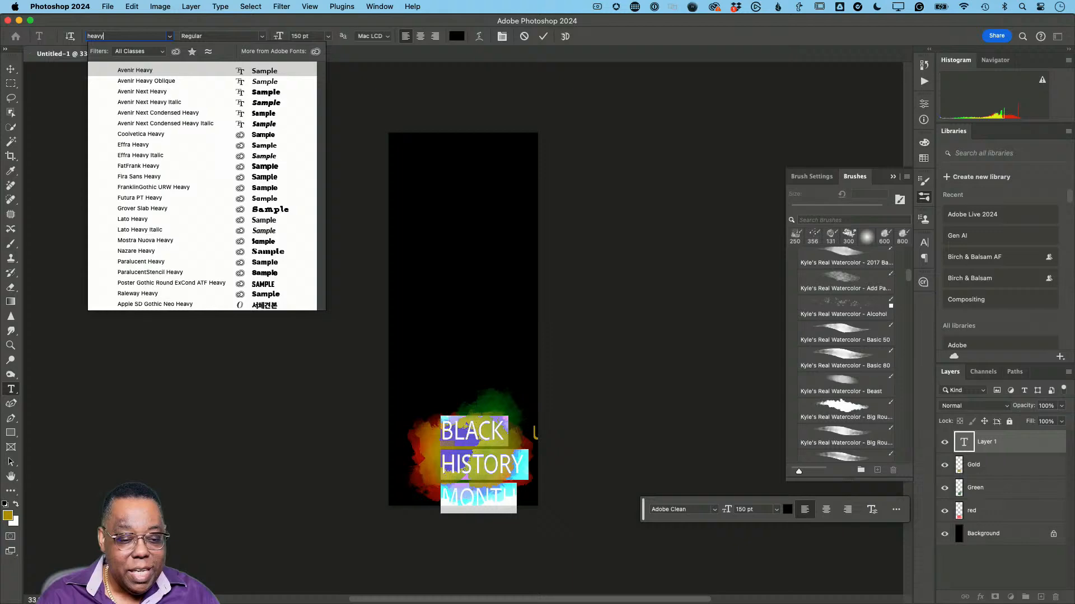
key("Return")
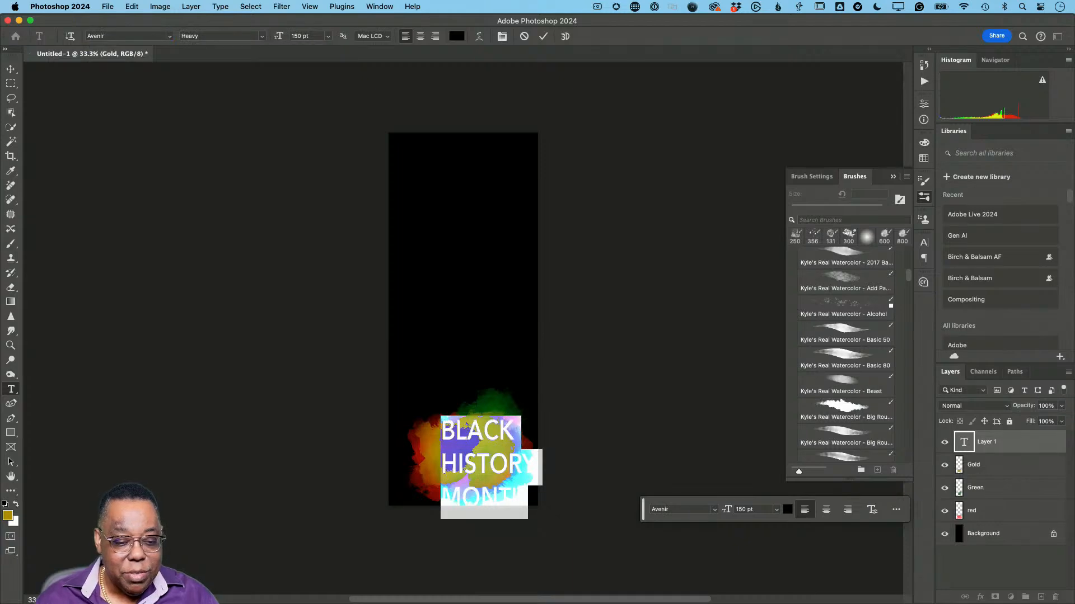
Search the fonts for heavy and set the title text to FatFrank Heavy
left_click(135, 36)
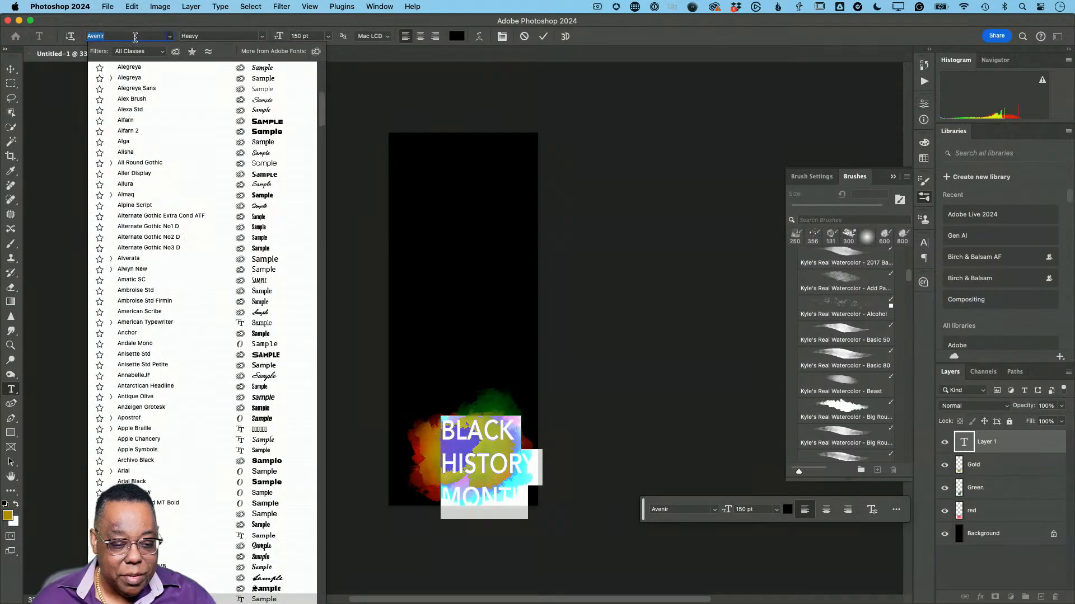
type("heavy")
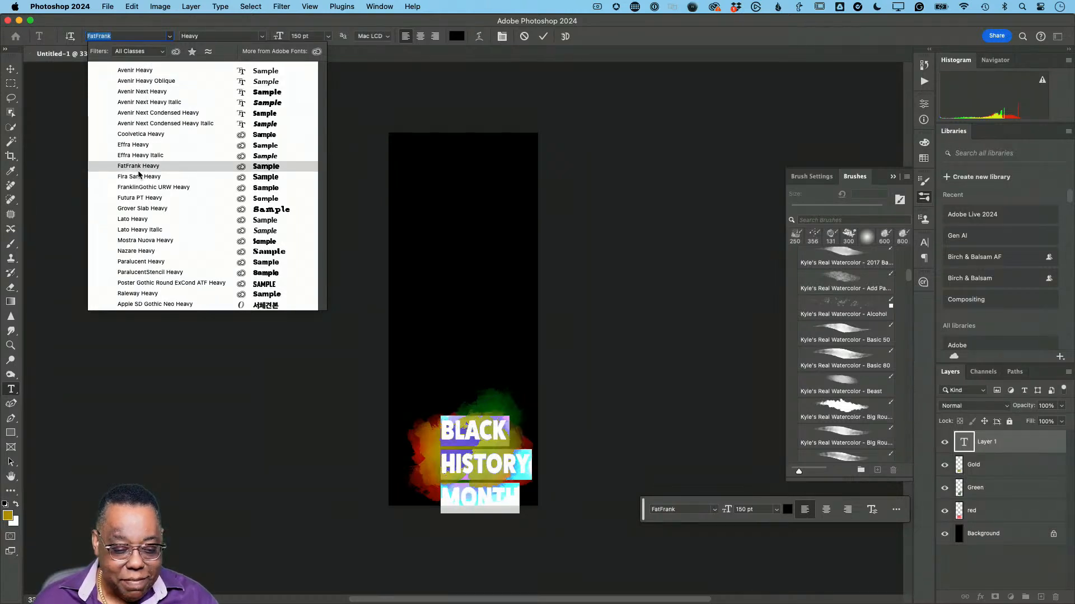
key("Return")
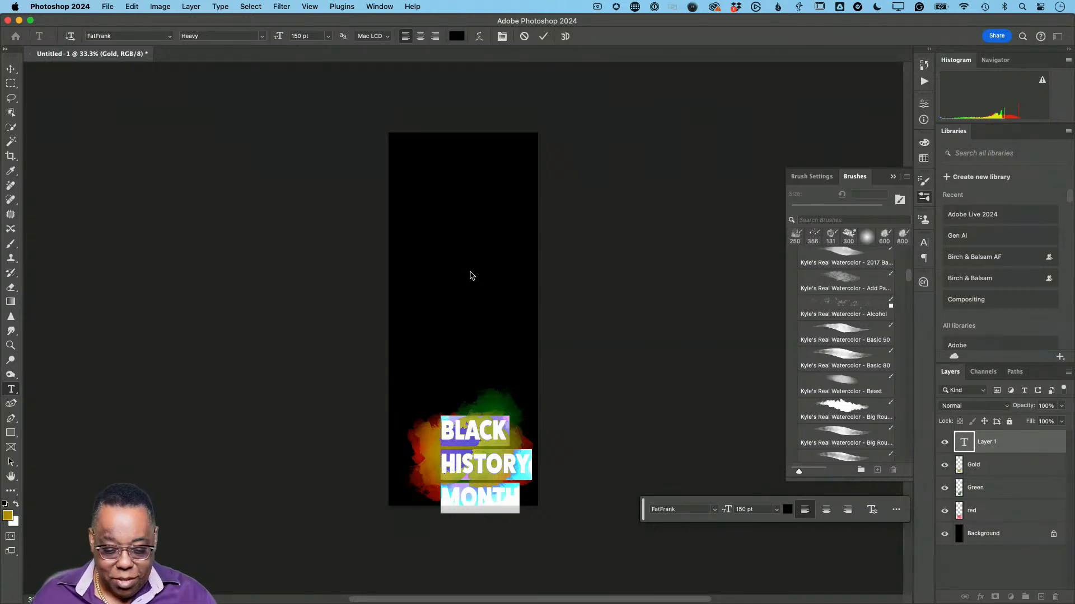
Adjust the leading of the three-line title so the lines sit tightly stacked without overlapping, and commit the text
key("alt+Up")
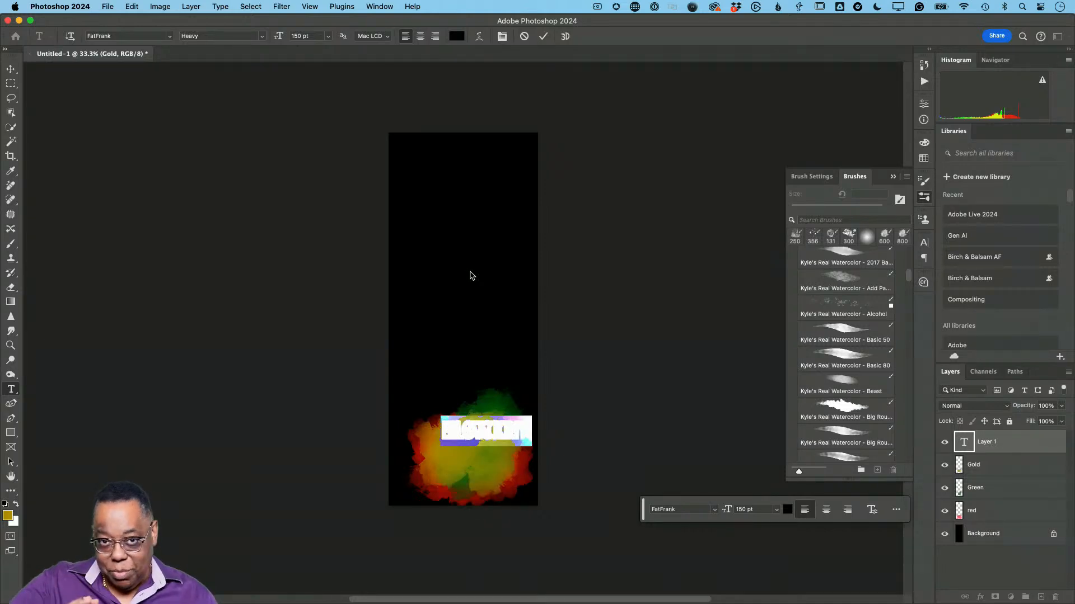
key("alt+Down")
key("alt+Down")
key("alt+Down")
key("alt+Down")
key("alt+Down")
key("alt+Down")
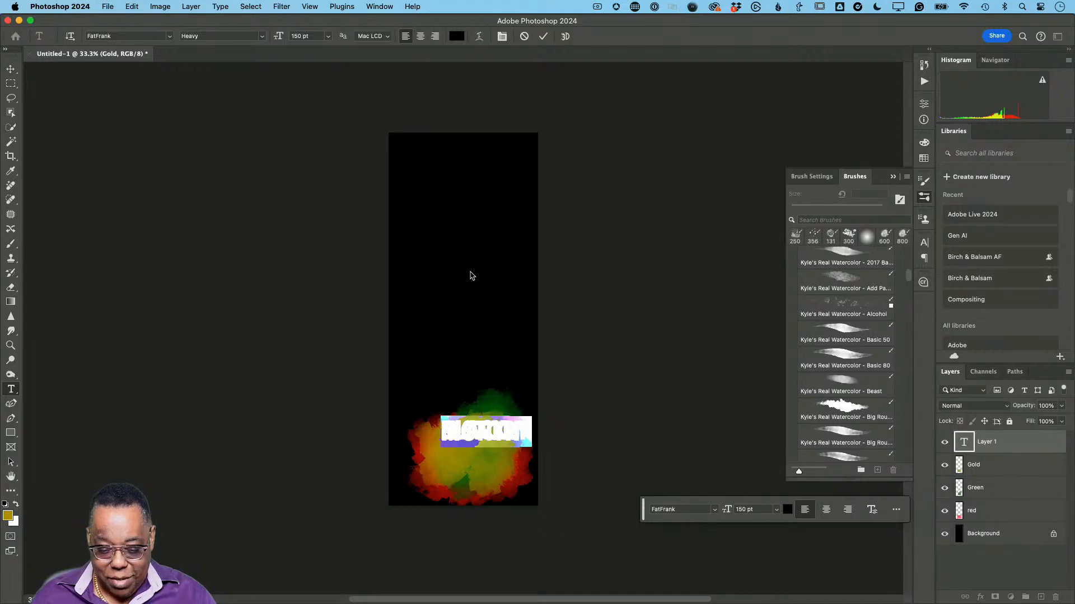
key("alt+Down")
key("alt+Down")
key("alt+Down")
key("alt+Down")
key("alt+Down")
key("alt+Down")
key("alt+Down")
key("alt+Down")
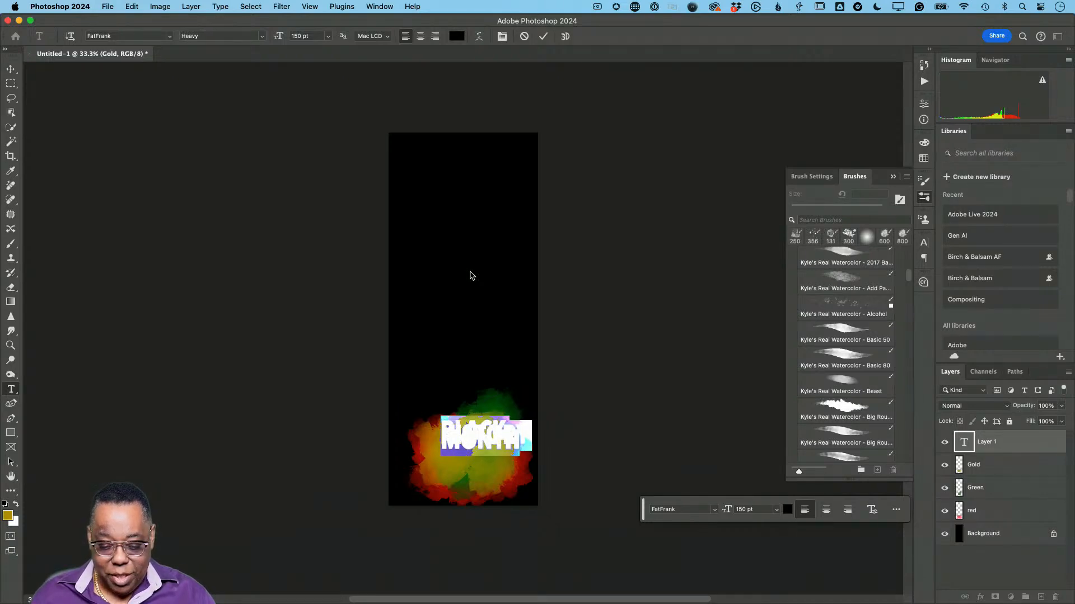
key("alt+Down")
key("alt+Down")
key("alt+Down")
key("alt+Down")
key("alt+Down")
key("alt+Down")
key("alt+Down")
key("alt+Down")
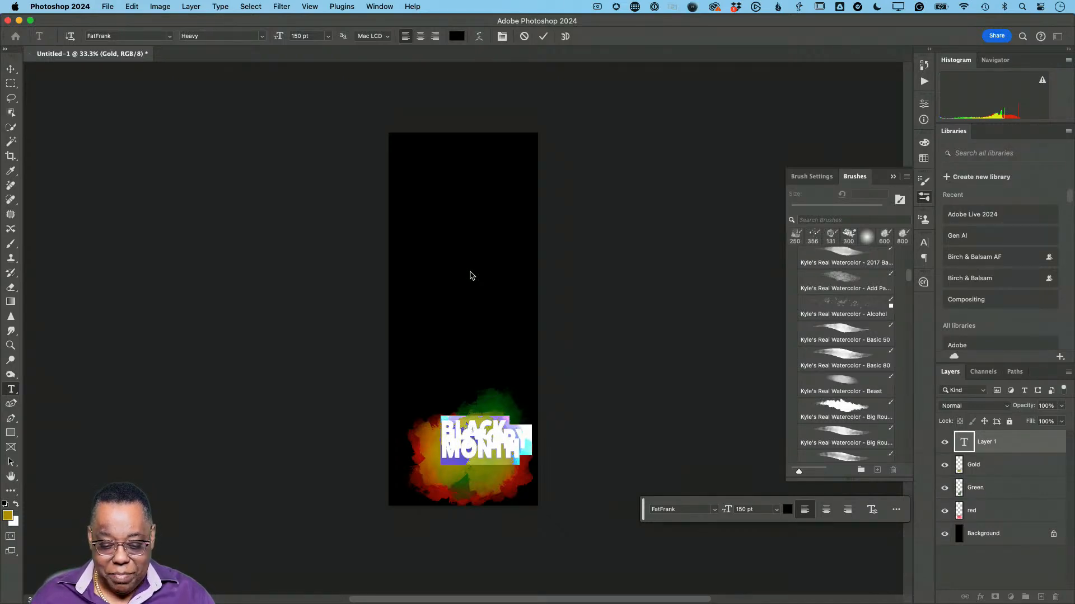
key("alt+Down")
key("alt+Down")
key("alt+Down")
key("alt+Down")
key("alt+Down")
key("alt+Down")
key("alt+Down")
key("alt+Down")
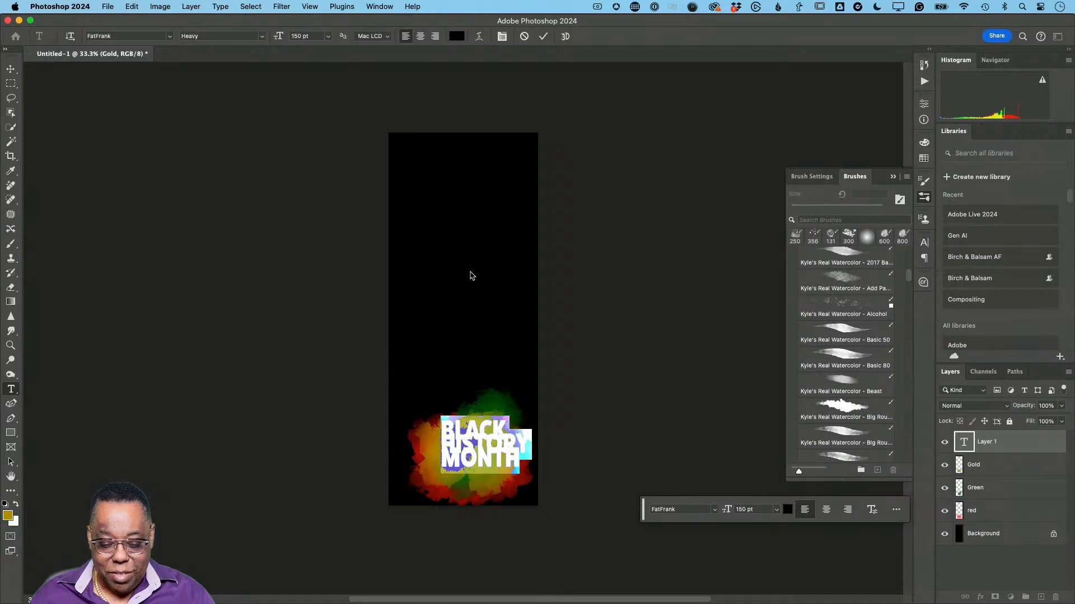
key("alt+Down")
key("alt+Down")
key("alt+Down")
key("alt+Down")
key("alt+Down")
key("alt+Down")
key("alt+Down")
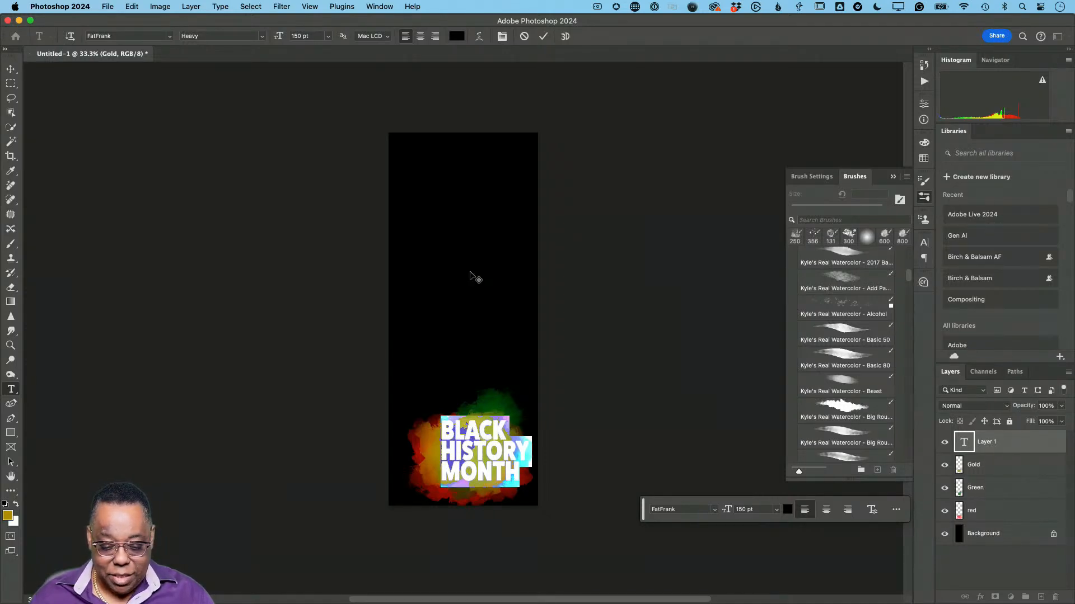
left_click(543, 36)
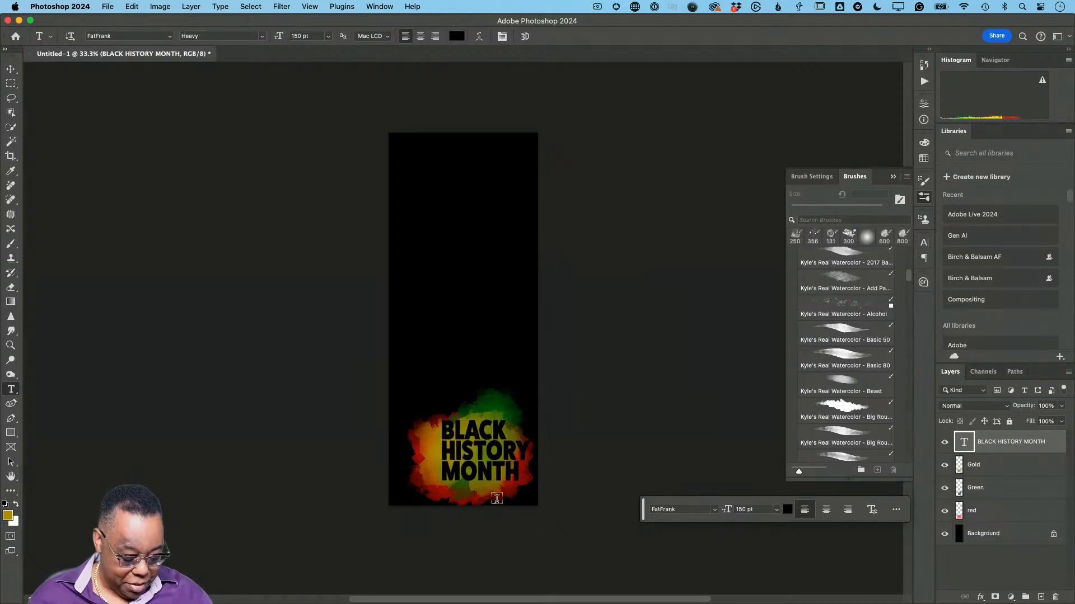
Move the BLACK HISTORY MONTH title so it is centered on the watercolor blotch, and deselect the layer
key("v")
left_click_drag(496, 470, 484, 475)
left_click(615, 353)
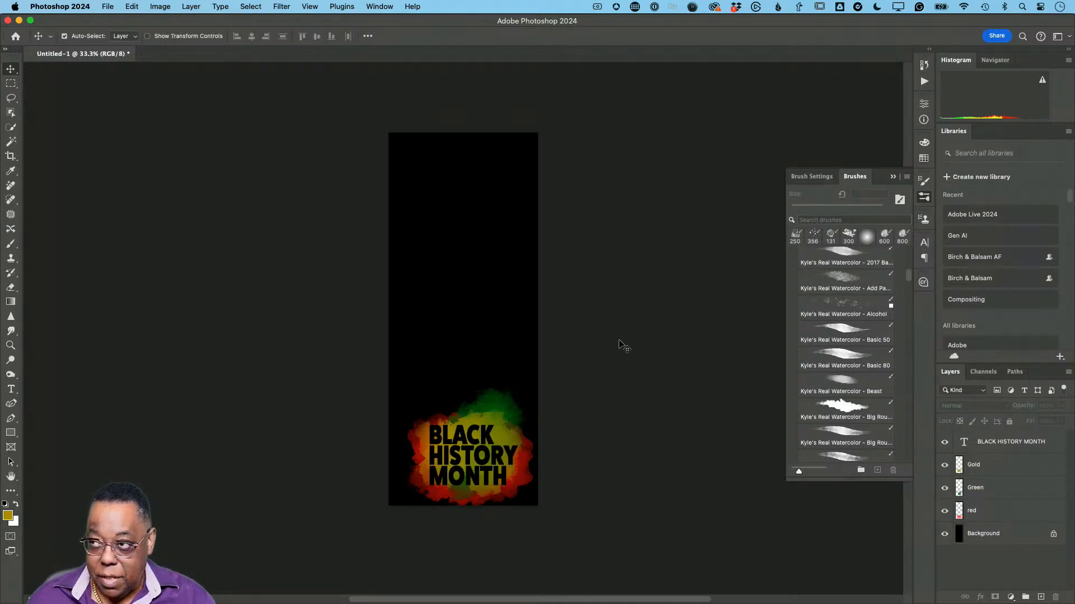
Switch to Finder, place Alexander Miles.png from the BHM 2024 folder into the Photoshop document, and move it near the canvas's upper edge
key("super+Tab")
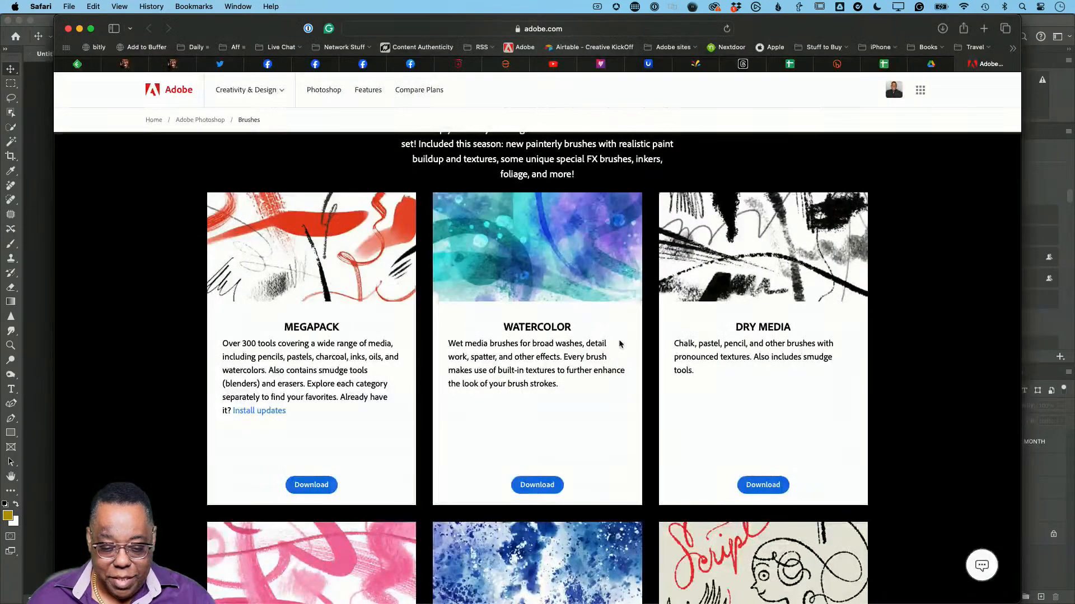
key("super+Tab")
key("super+Tab")
key("Tab")
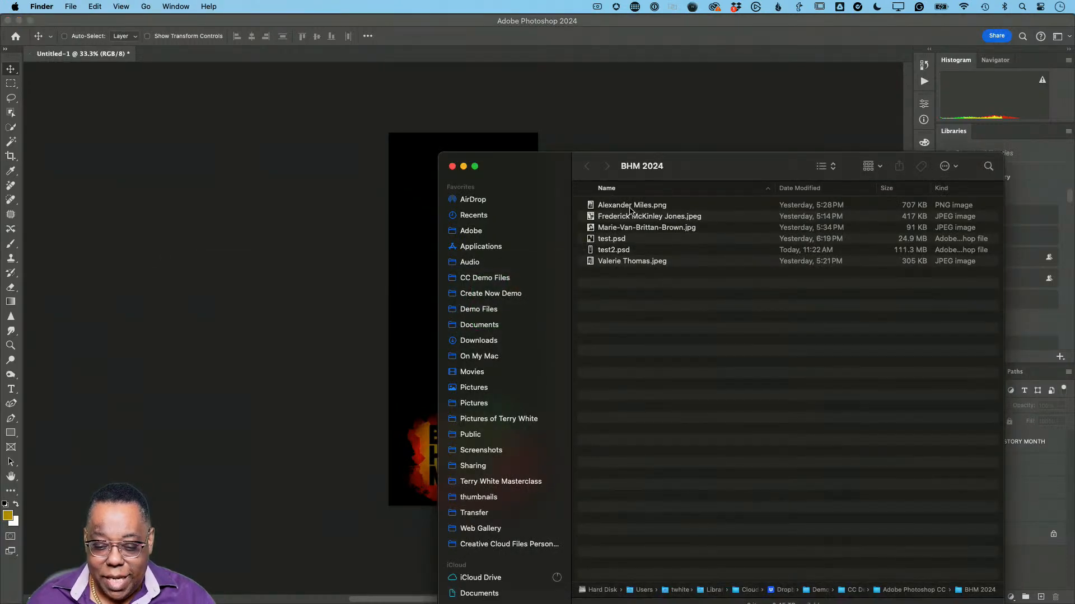
left_click_drag(630, 209, 422, 240)
left_click_drag(463, 348, 464, 265)
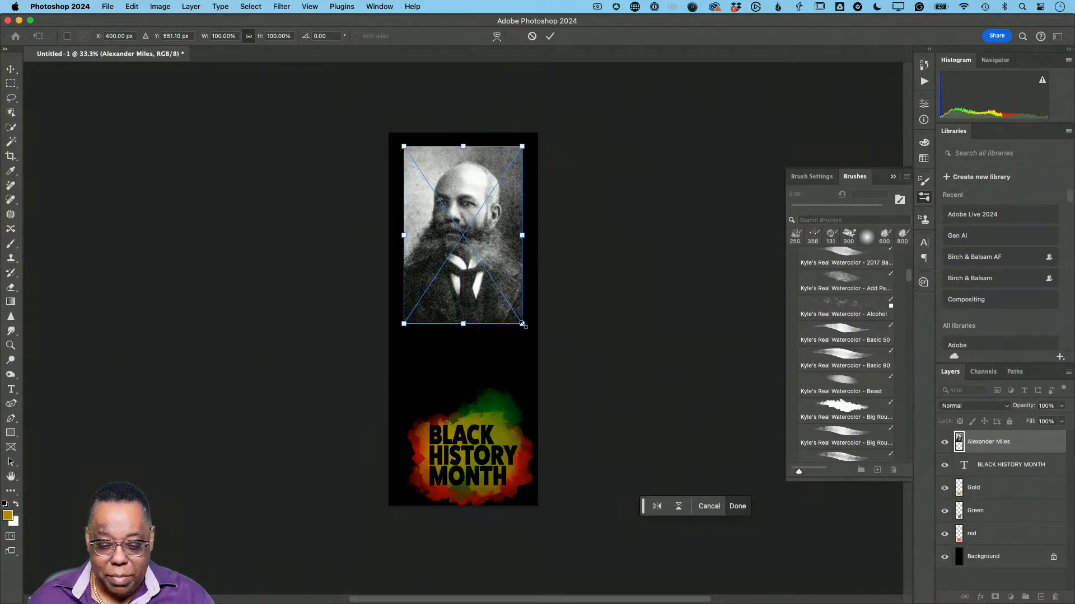
Scale the placed portrait to about 60% and center it horizontally near the top of the canvas
left_click_drag(523, 325, 473, 255)
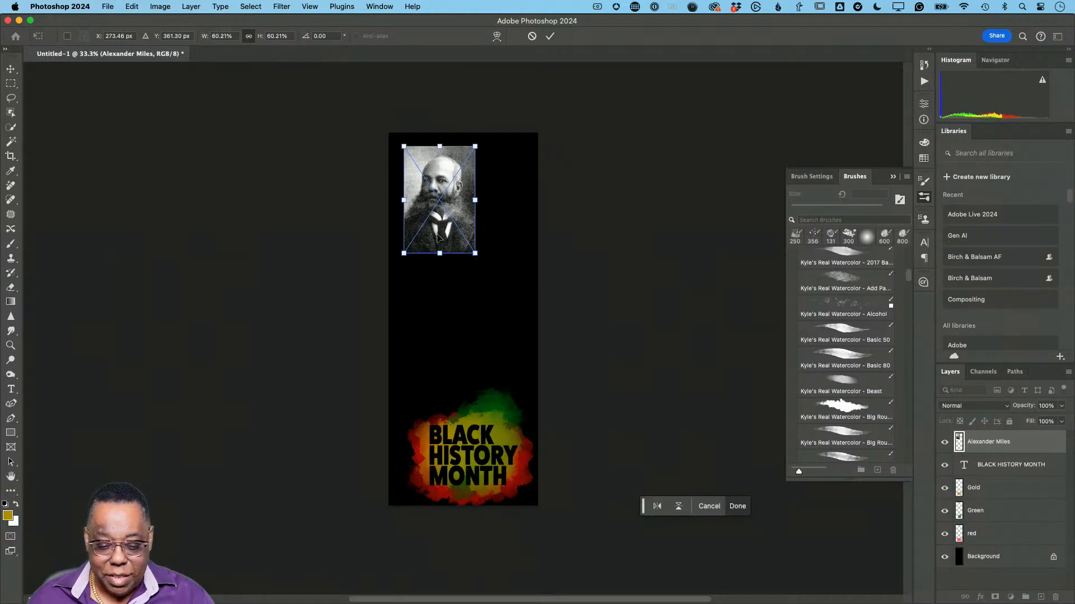
left_click_drag(436, 236, 462, 238)
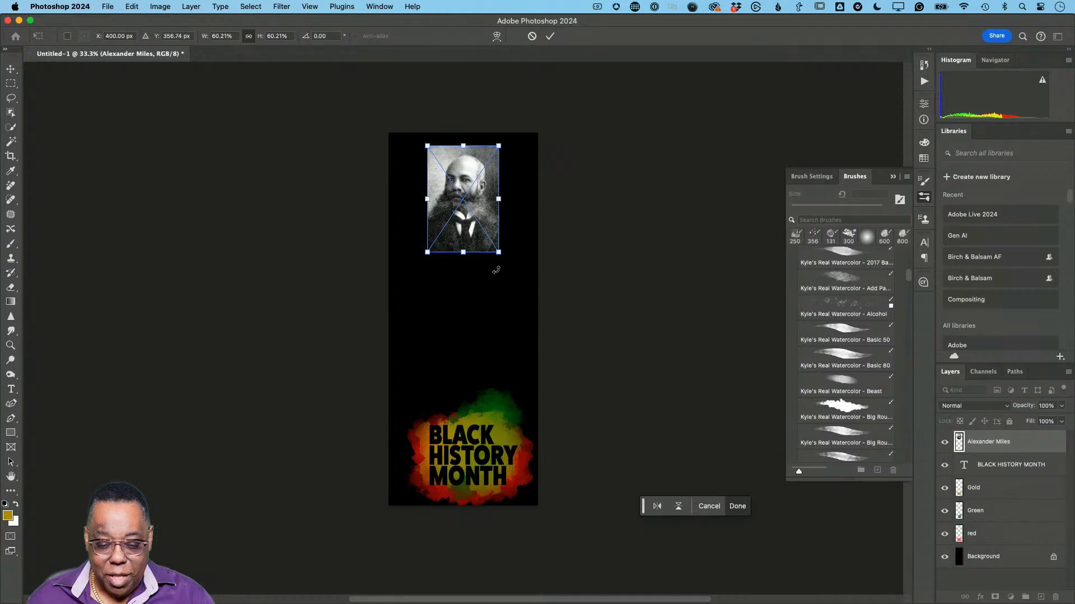
key("Return")
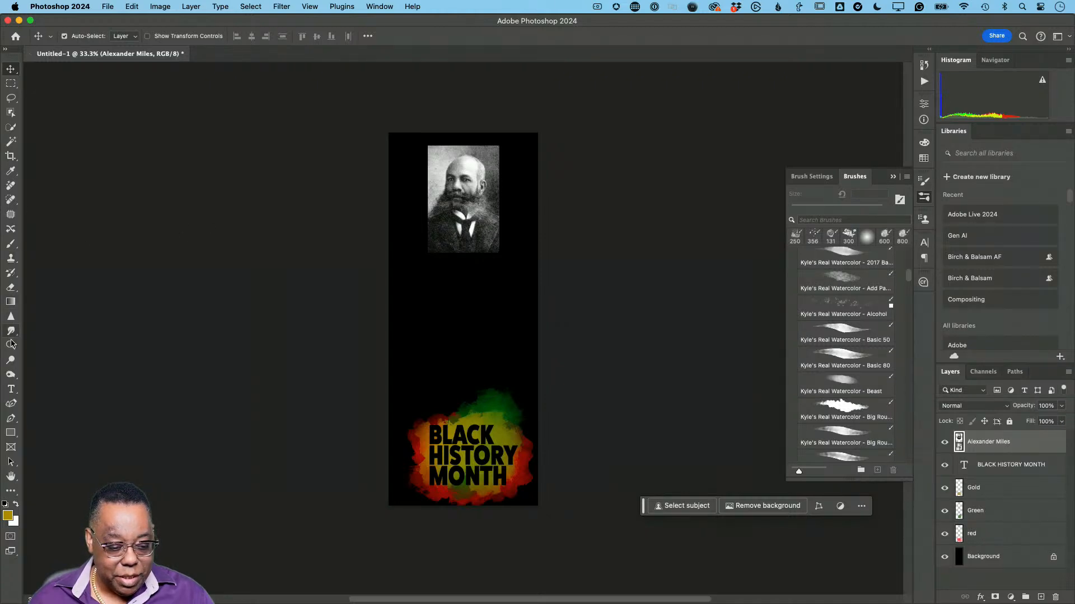
Start a text layer just below the portrait, and switch to Finder to copy the name from the Alexander Miles.png file name
left_click(11, 389)
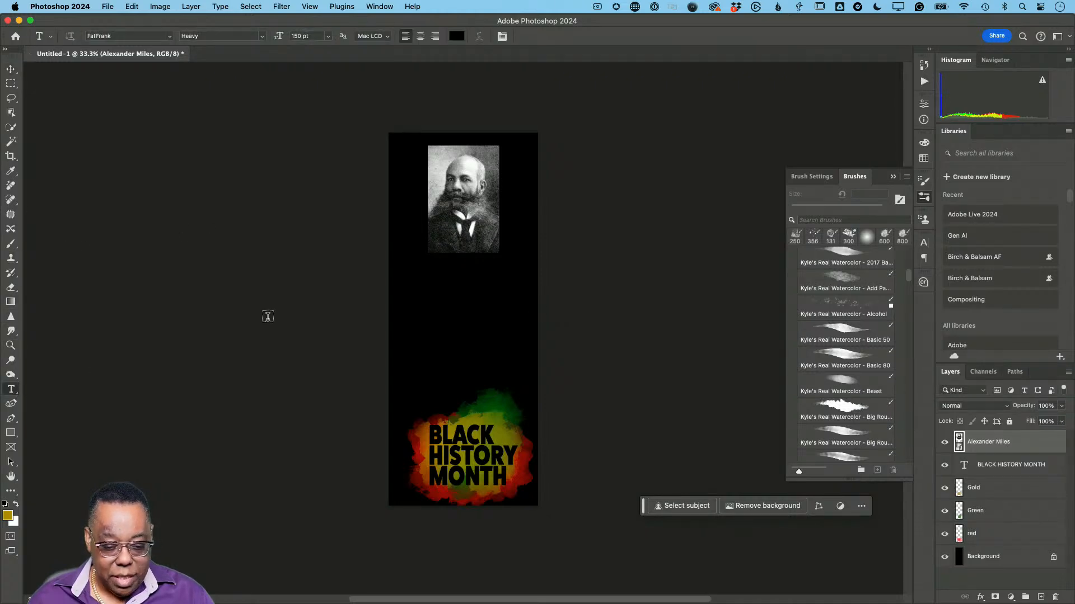
left_click(408, 277)
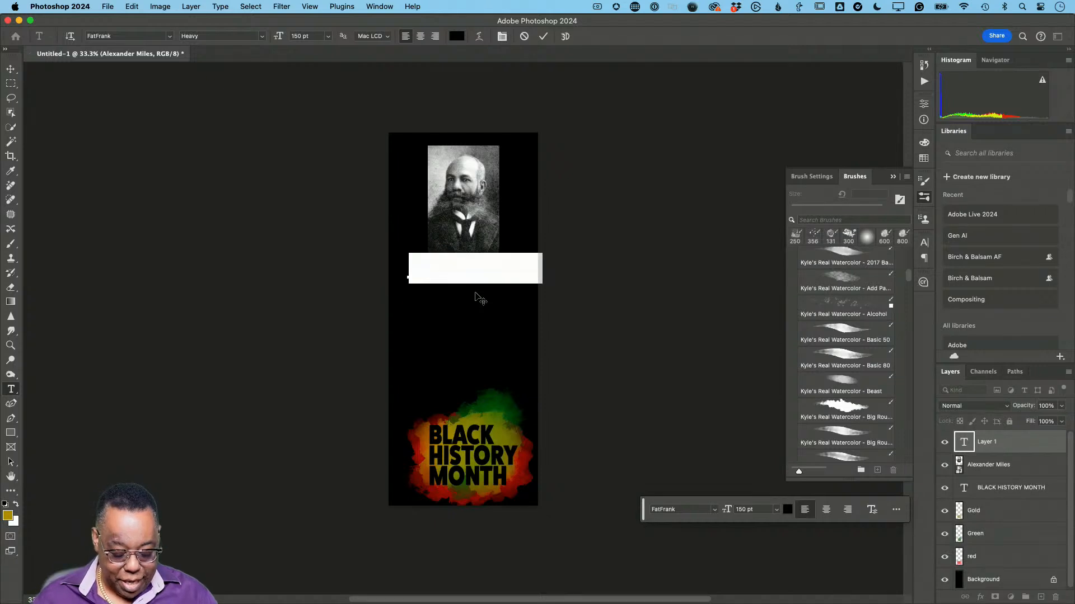
key("super+Tab")
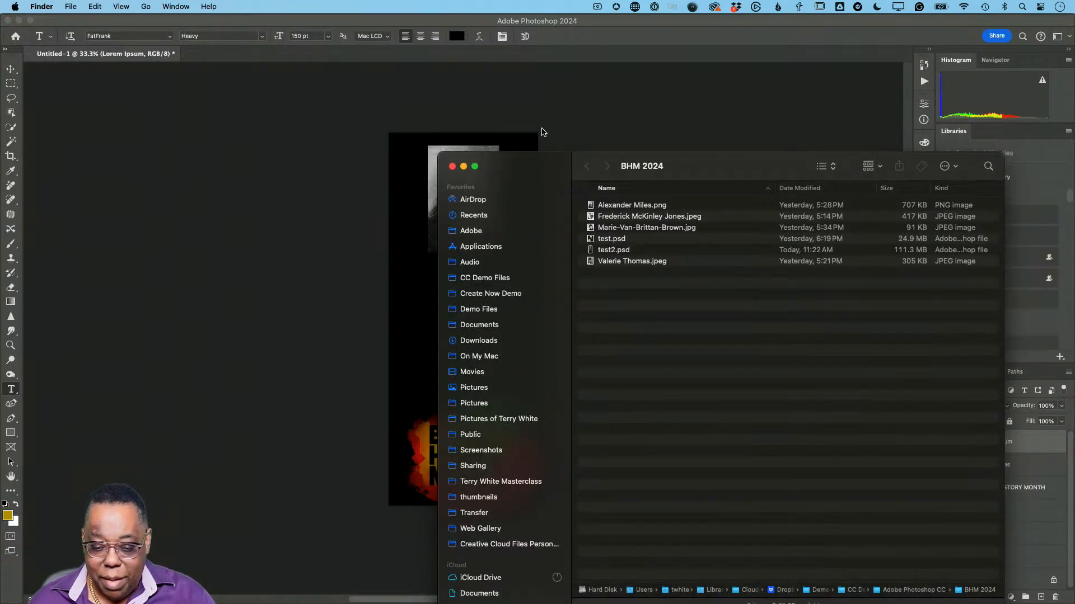
left_click(648, 207)
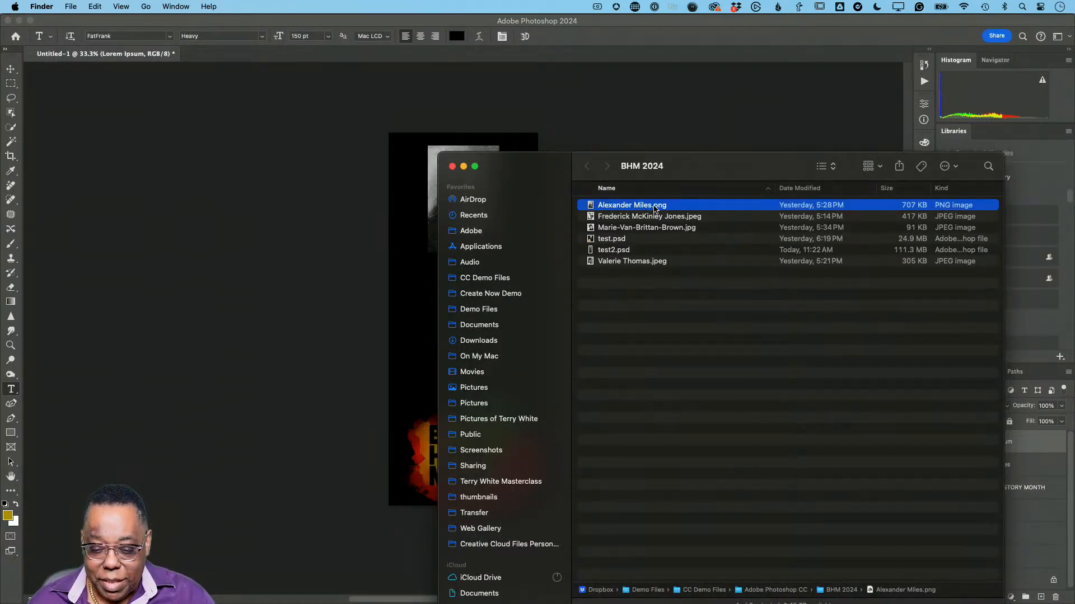
double_click(648, 206)
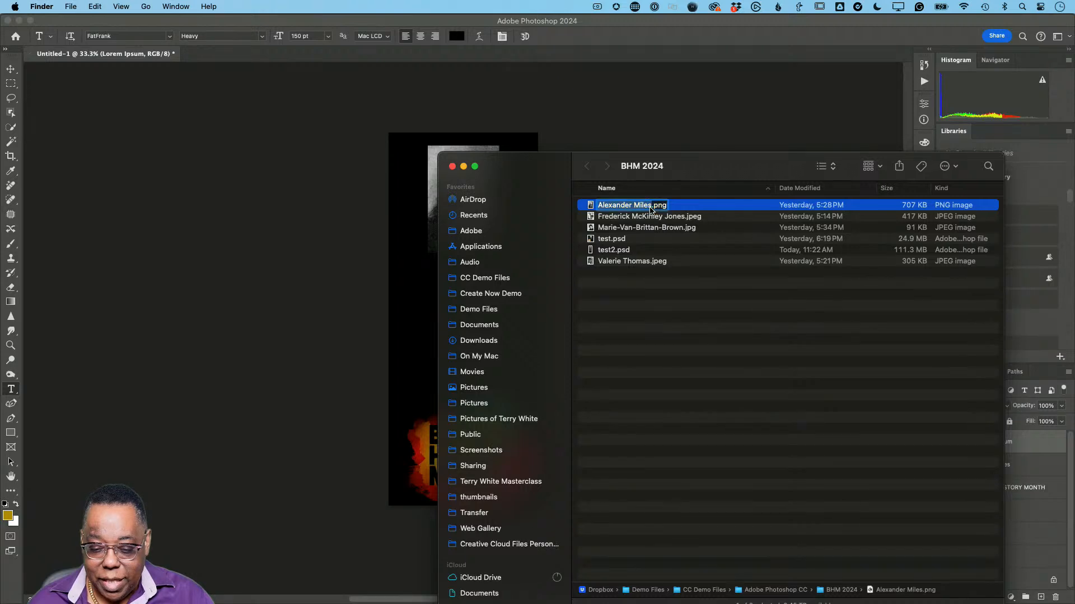
left_click(639, 166)
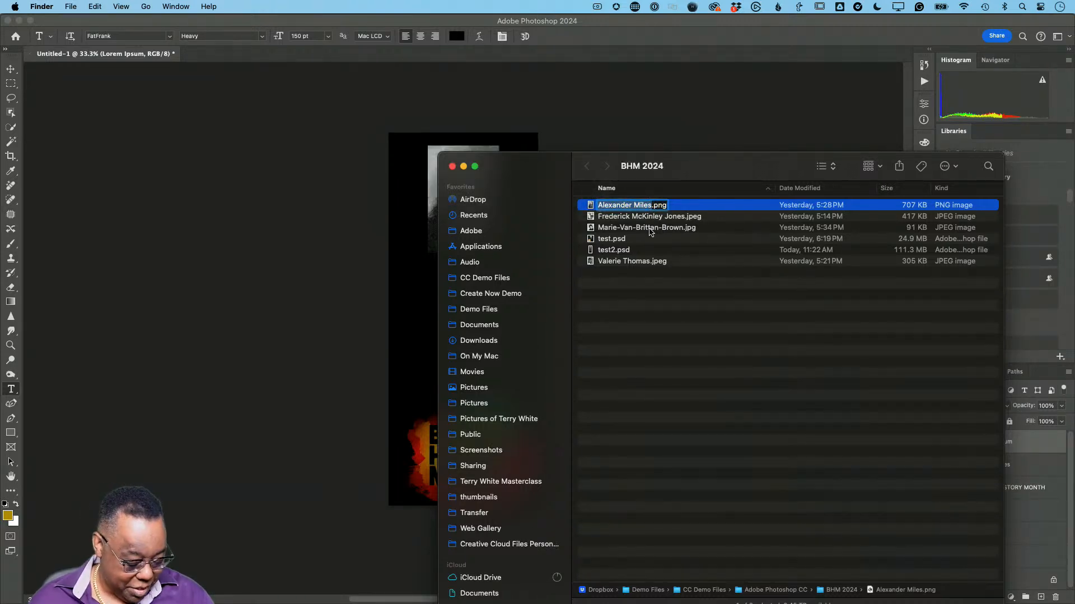
left_click(457, 146)
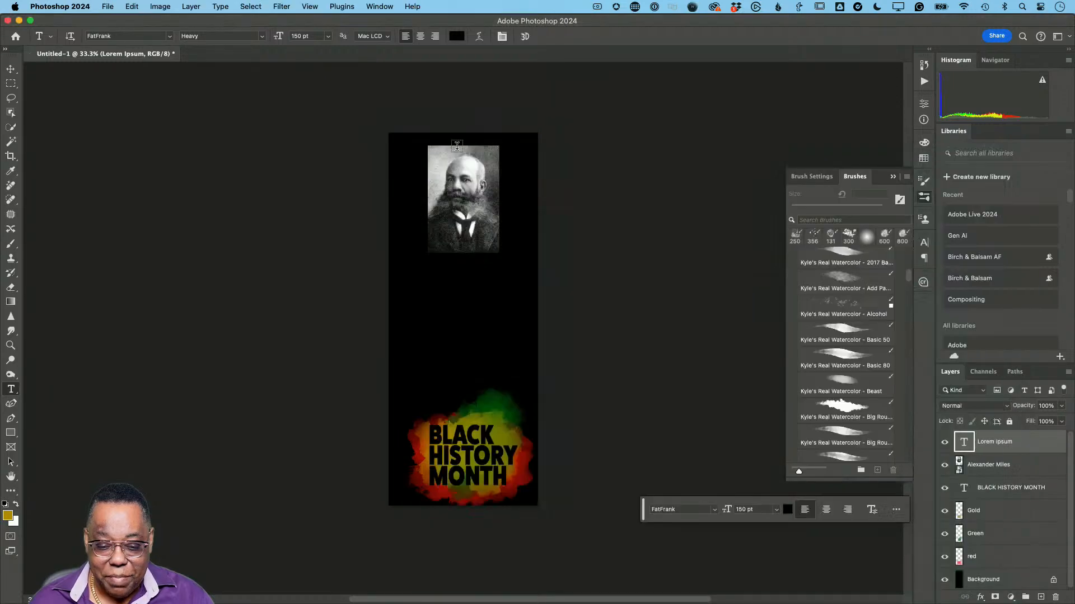
left_click(446, 280)
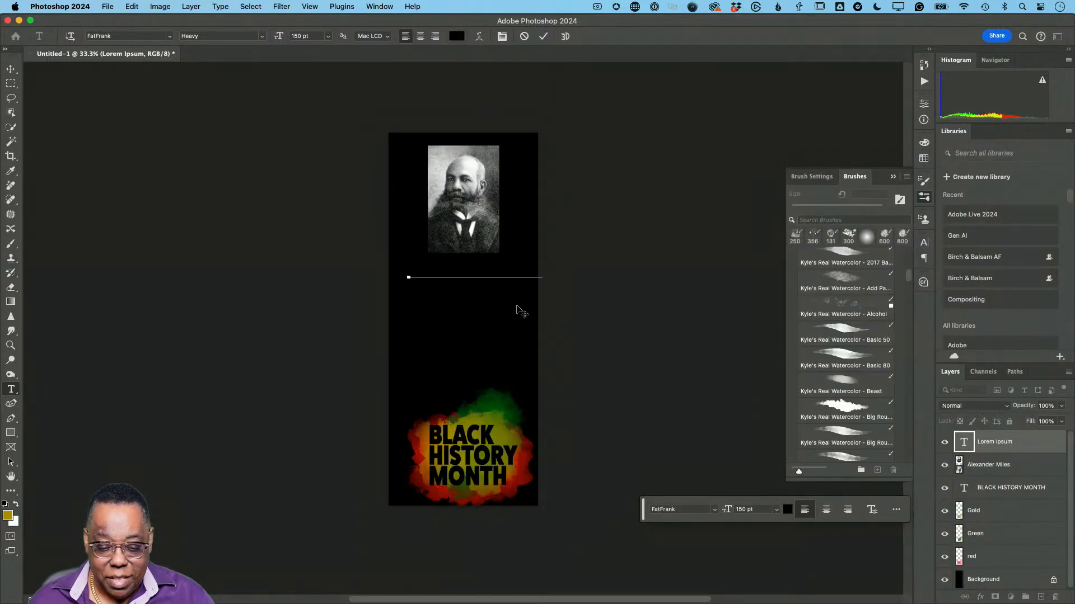
key("super+a")
key("super+v")
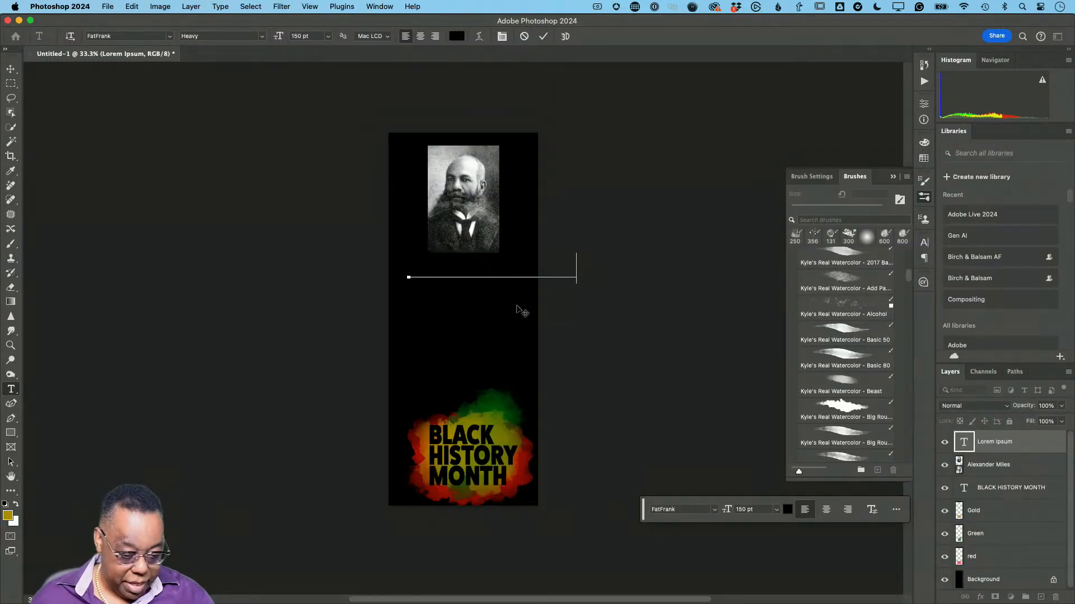
Change the Alexander Miles text to white #ffffff, set its size to 106 pt, and commit it
key("super+a")
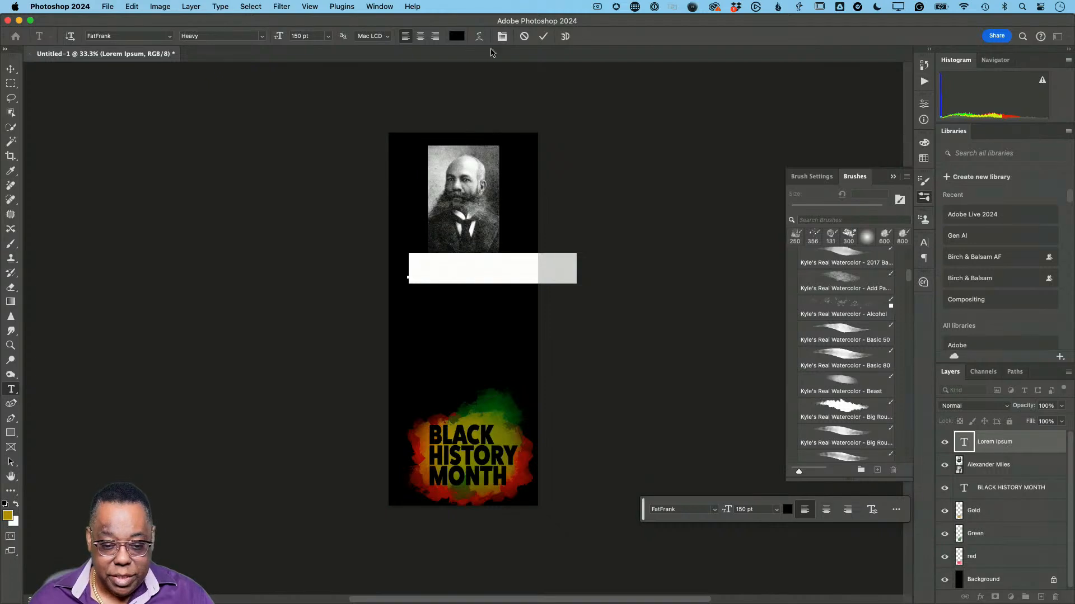
left_click(456, 36)
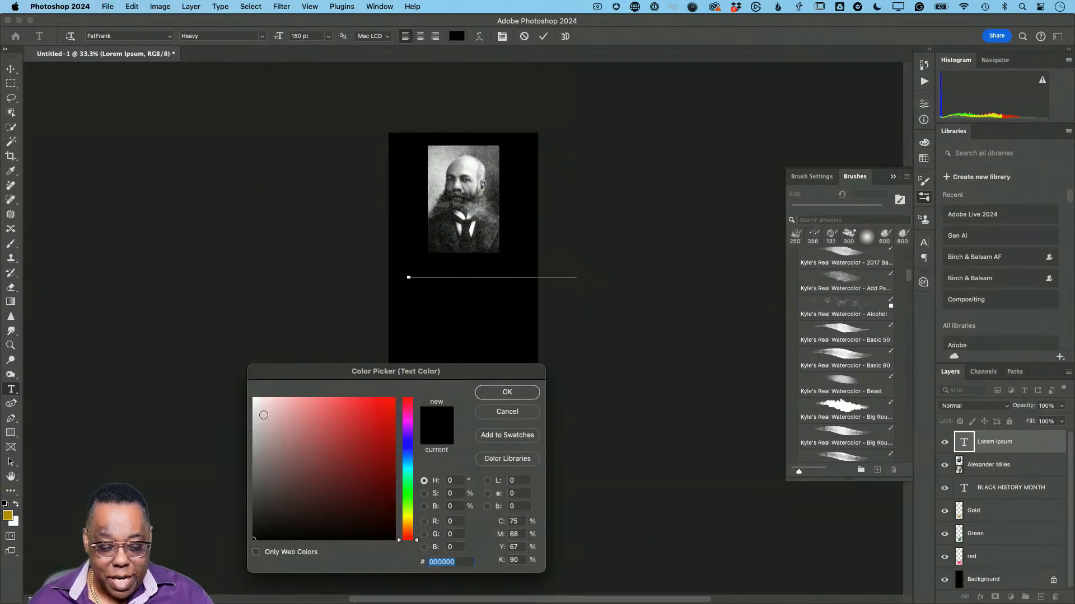
left_click_drag(264, 413, 242, 386)
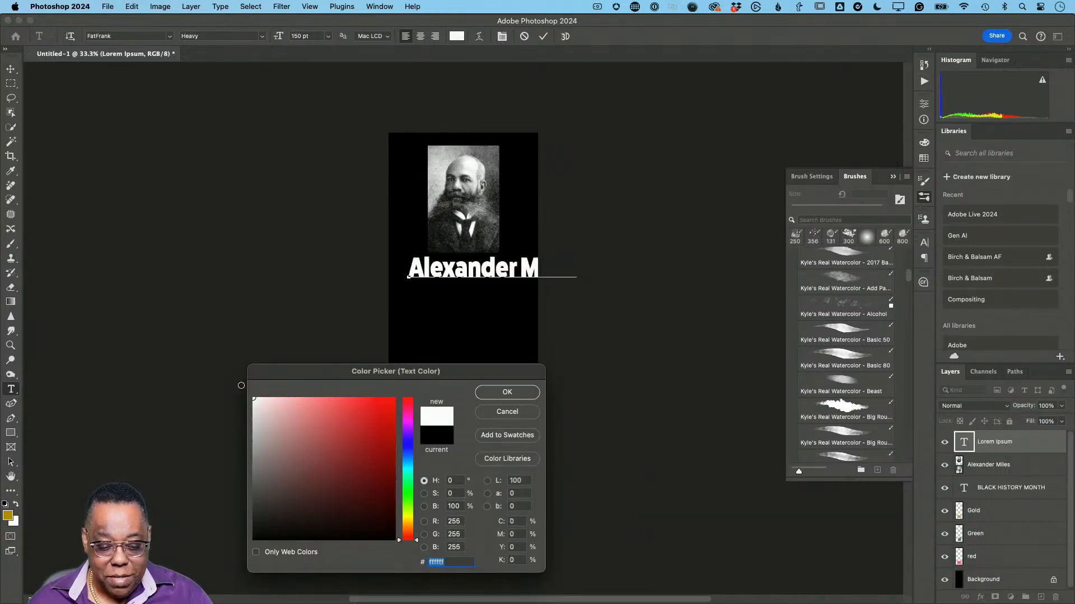
left_click(507, 392)
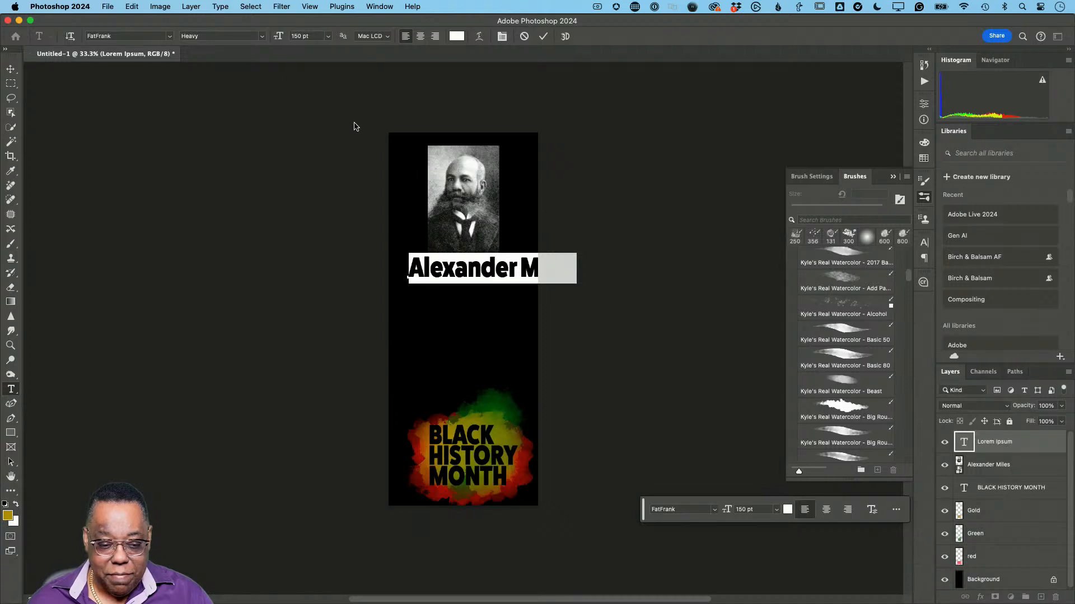
left_click_drag(277, 39, 255, 46)
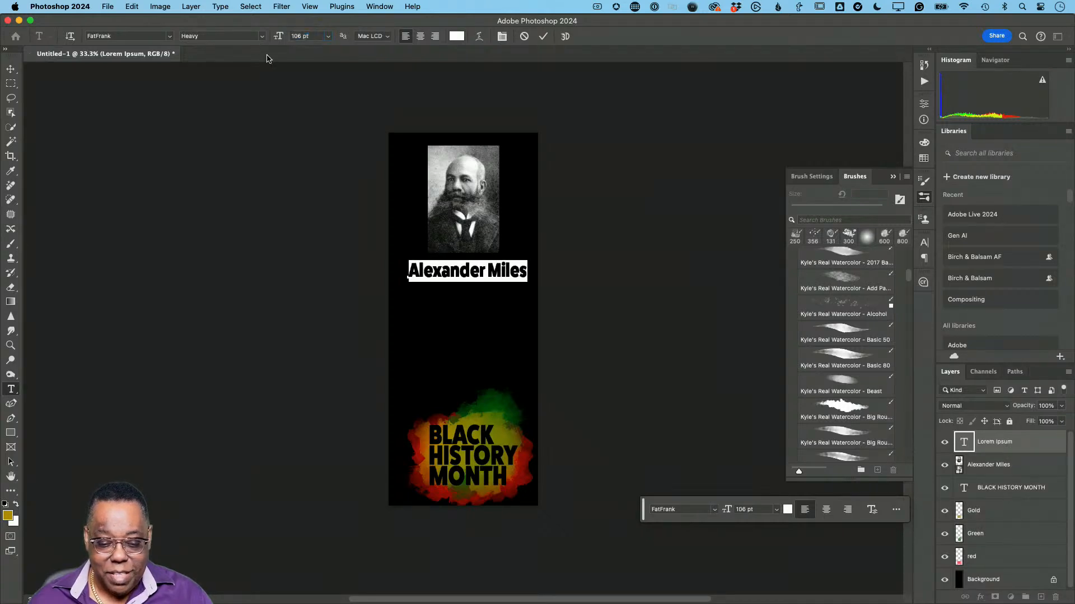
left_click(543, 37)
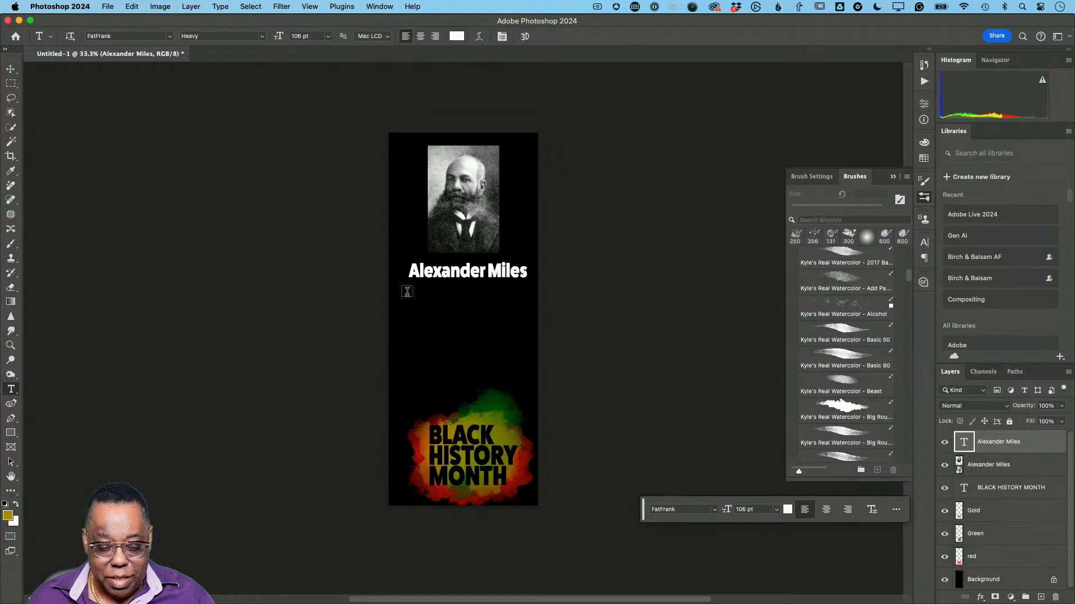
Draw a paragraph text box between the name and the title, and set its font to Source Serif 4 Variable, Caption Light
left_click_drag(408, 291, 524, 404)
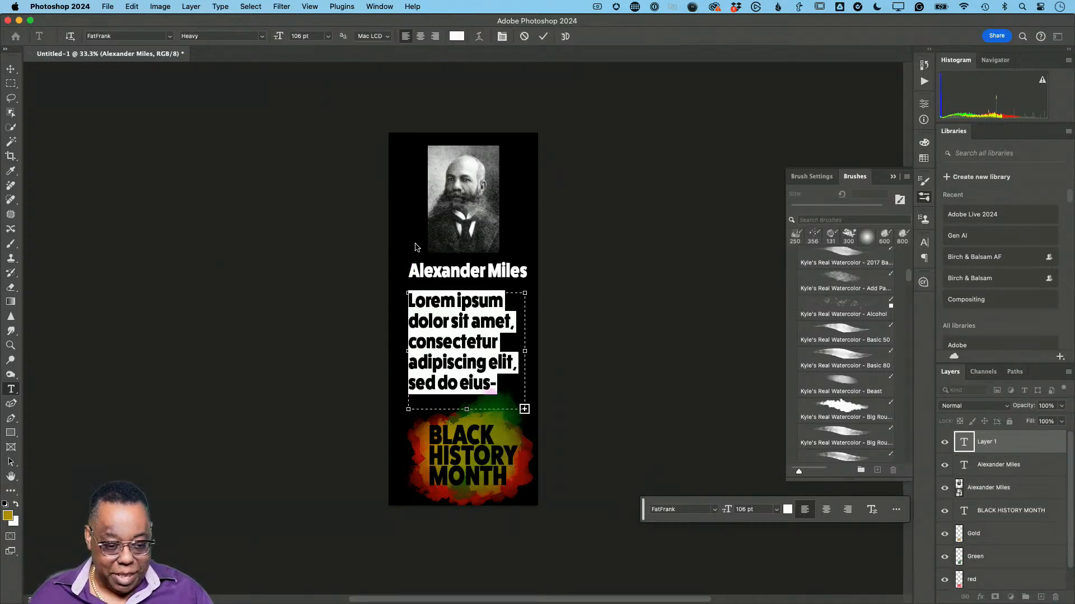
left_click(155, 36)
left_click(169, 37)
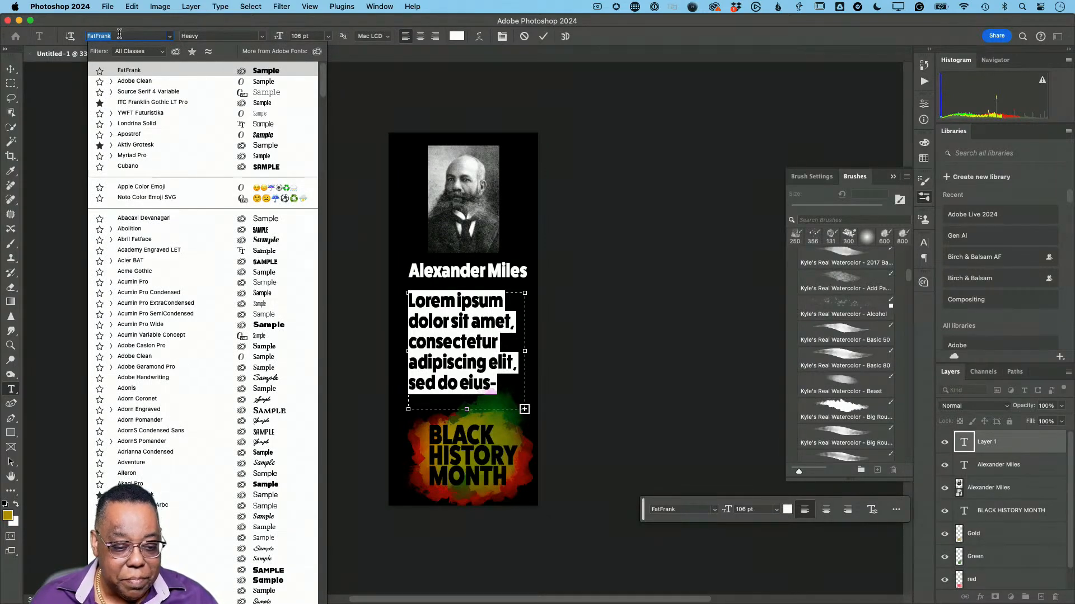
type("serif")
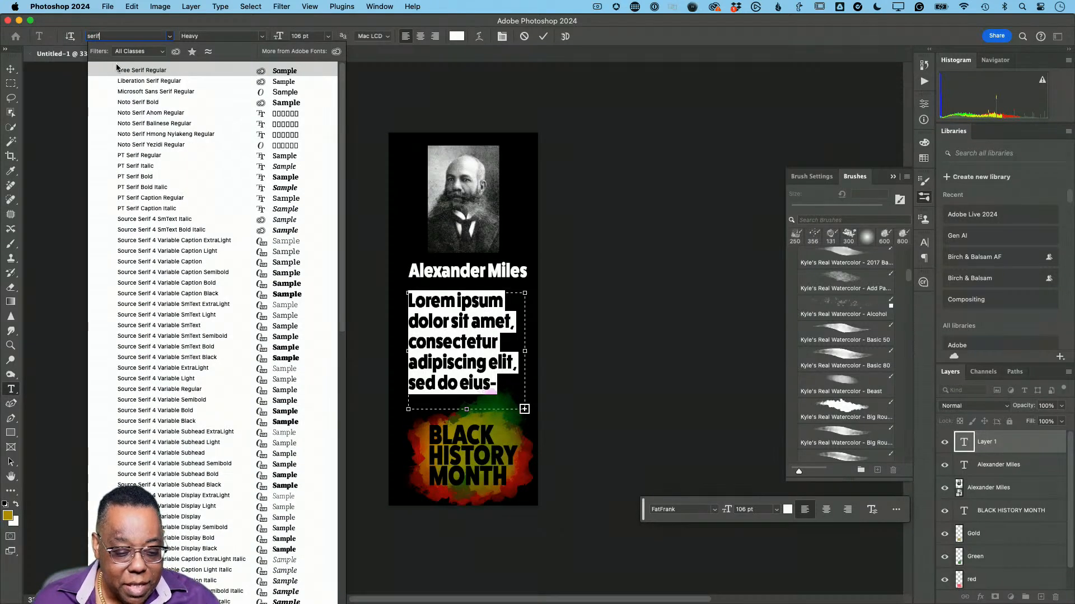
left_click(152, 256)
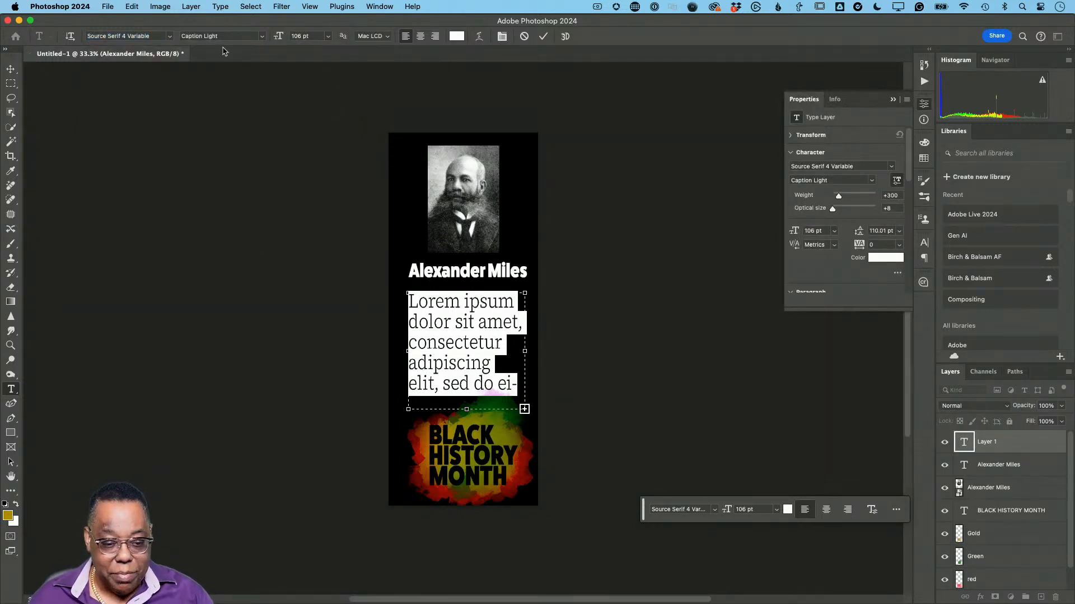
Set the placeholder paragraph's size to 47 pt and its leading to Auto
left_click_drag(275, 38, 247, 41)
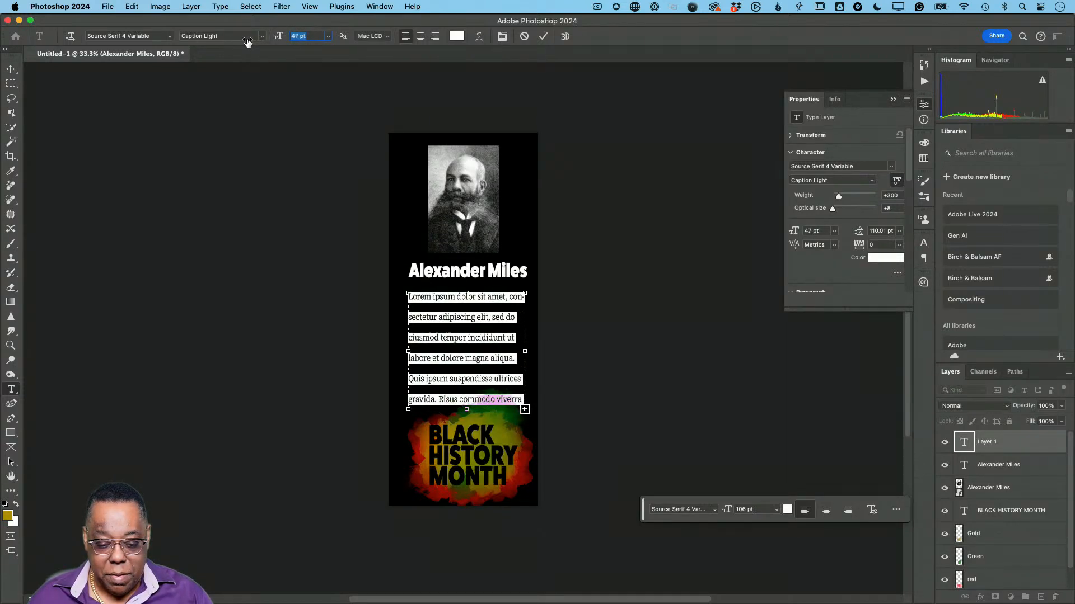
left_click(504, 38)
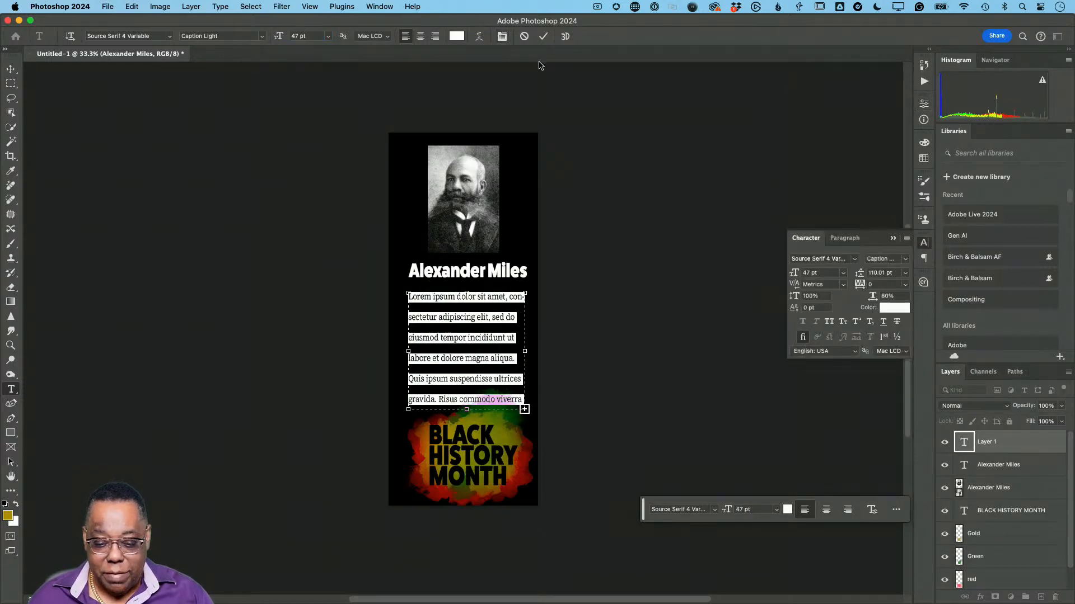
left_click(906, 274)
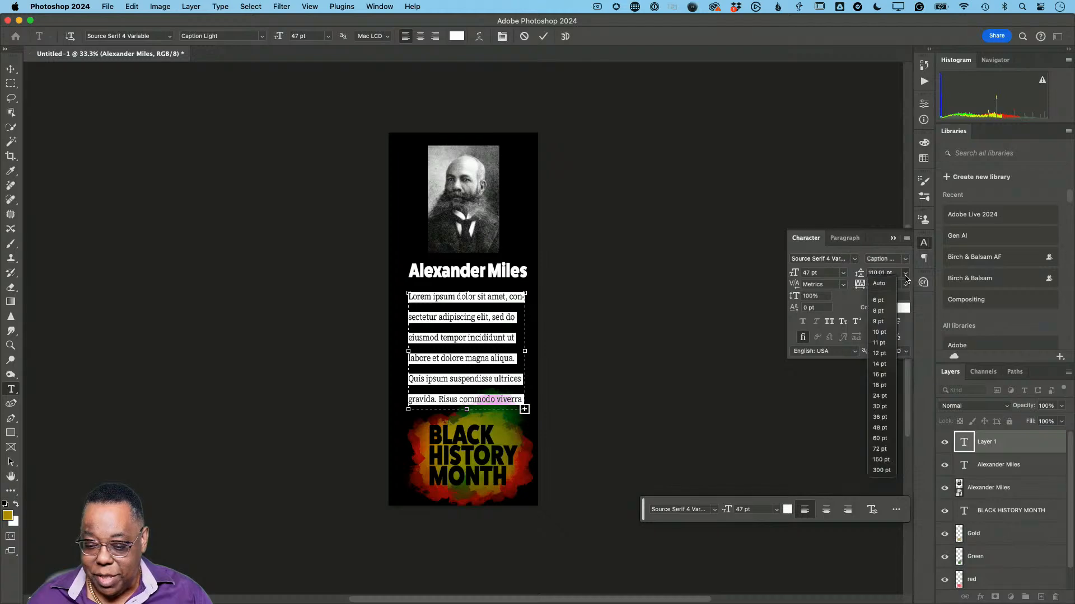
left_click(879, 283)
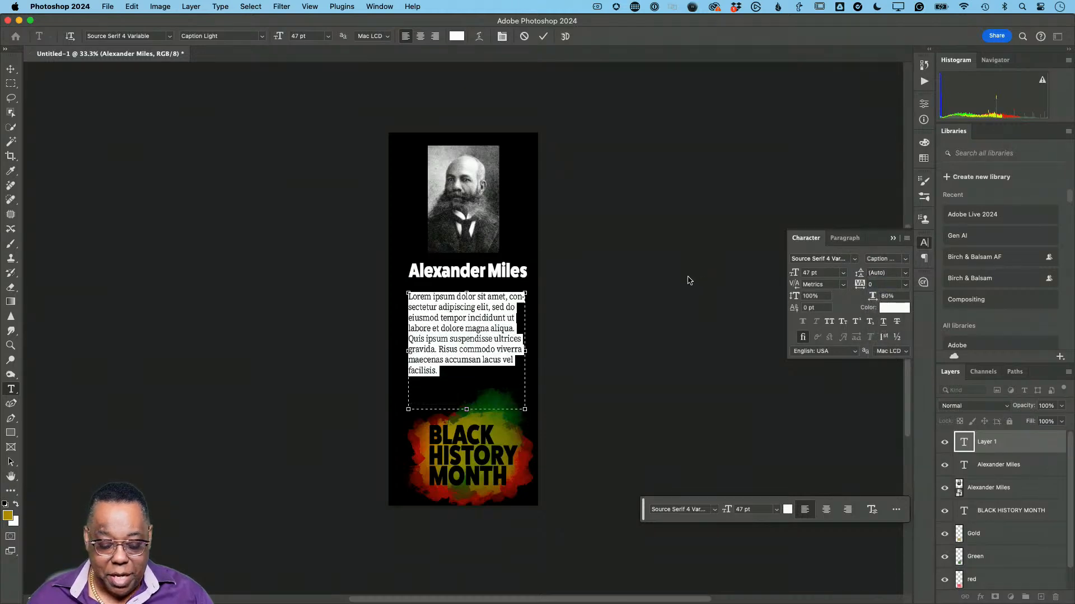
Switch to Notes and copy the Alexander Miles biography paragraph, from "Another innovation" to "Hall of Fame in 2007."
key("super+Tab")
key("super+Tab")
key("super+Tab")
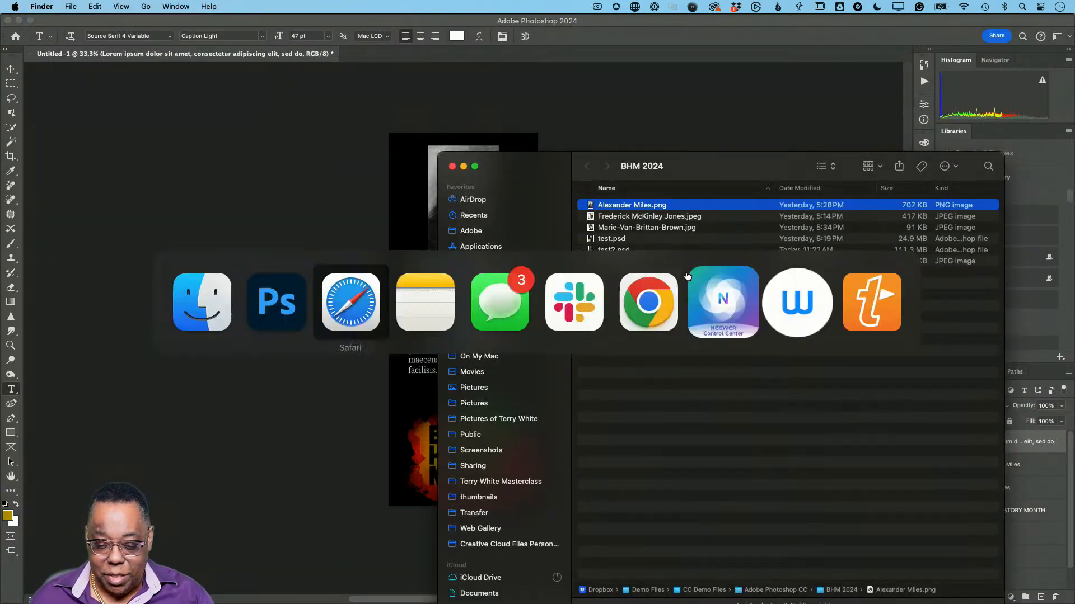
left_click(643, 280)
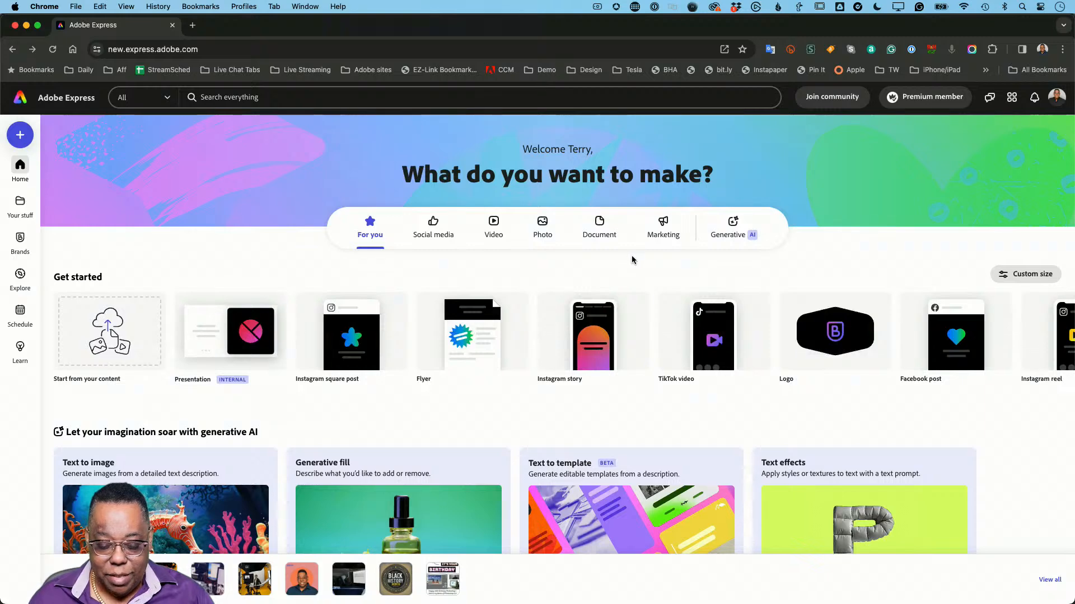
key("super+Tab")
key("super+Tab")
key("super+Tab")
key("super+Tab")
key("super+Tab")
key("shift+super+Tab")
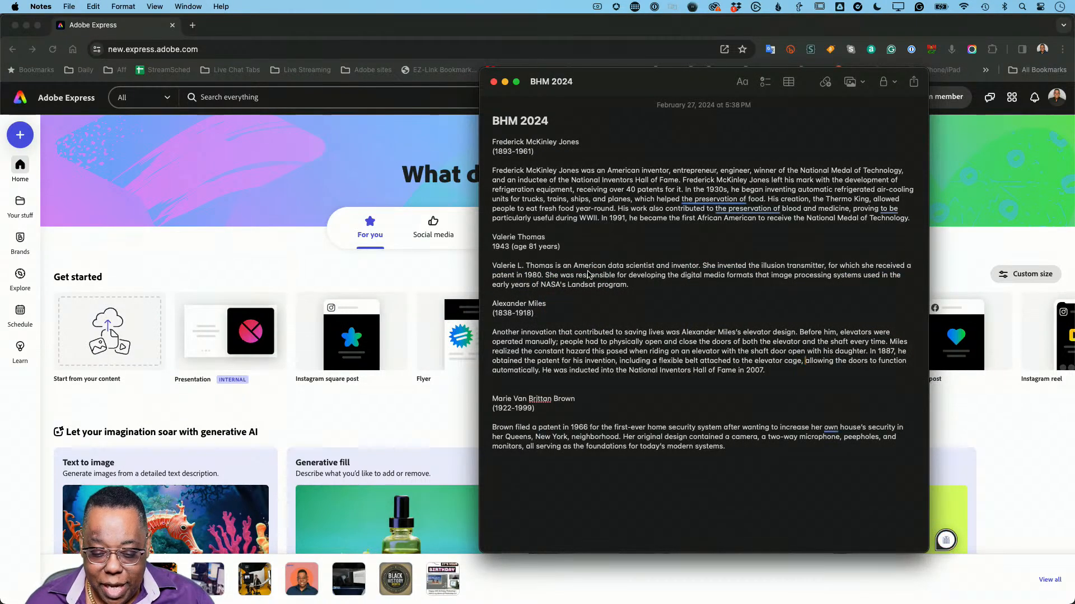
double_click(494, 334)
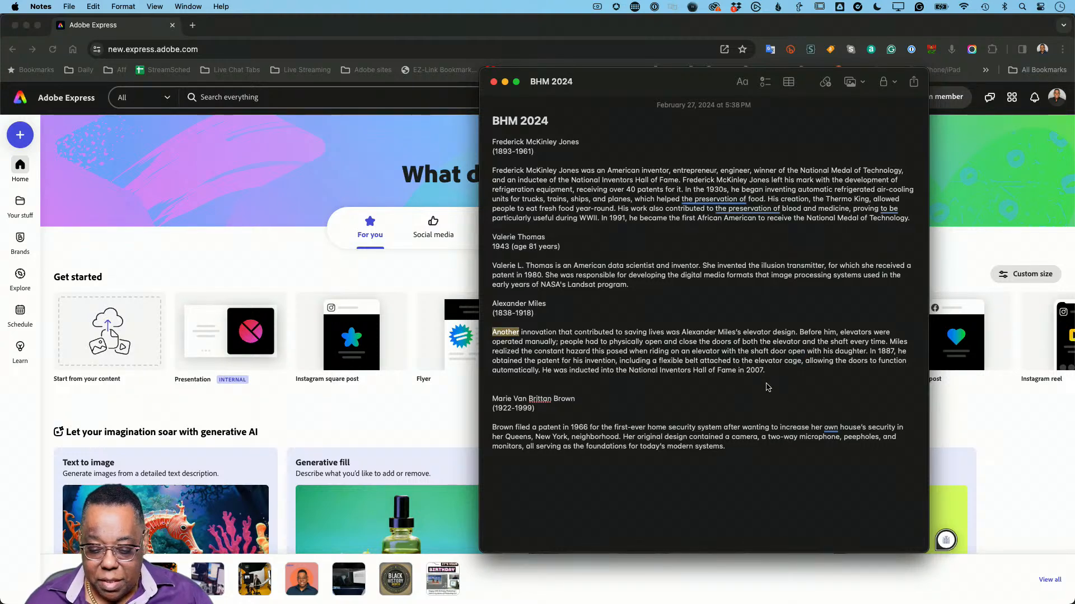
left_click(770, 373, "shift")
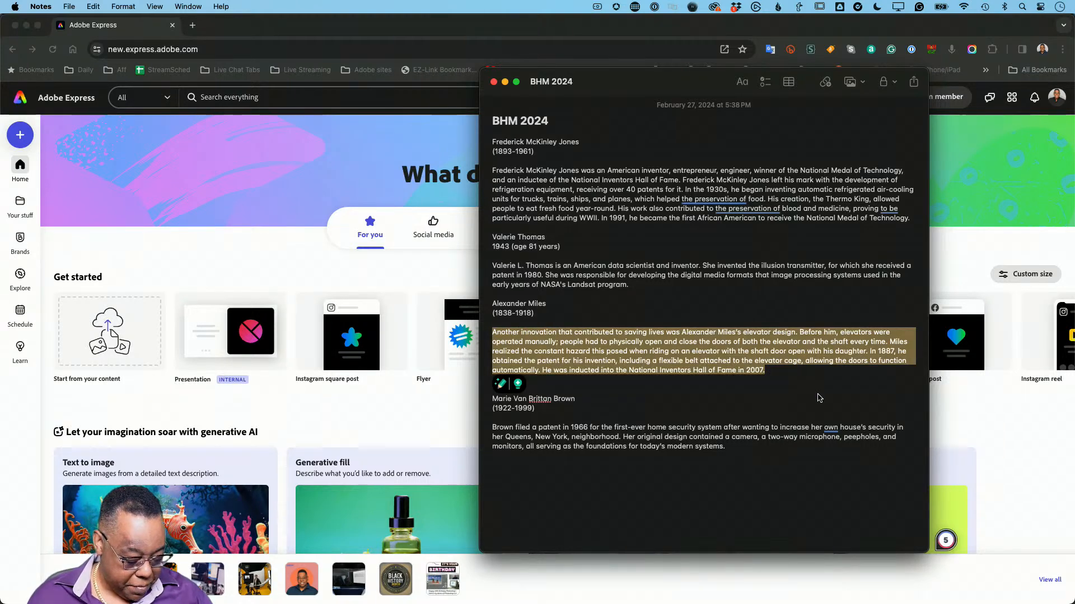
Return to Photoshop and replace all the placeholder text in the paragraph box with the copied biography
key("super+Tab")
key("super+Tab")
key("super+Tab")
key("super+Tab")
key("super+Tab")
key("super+Tab")
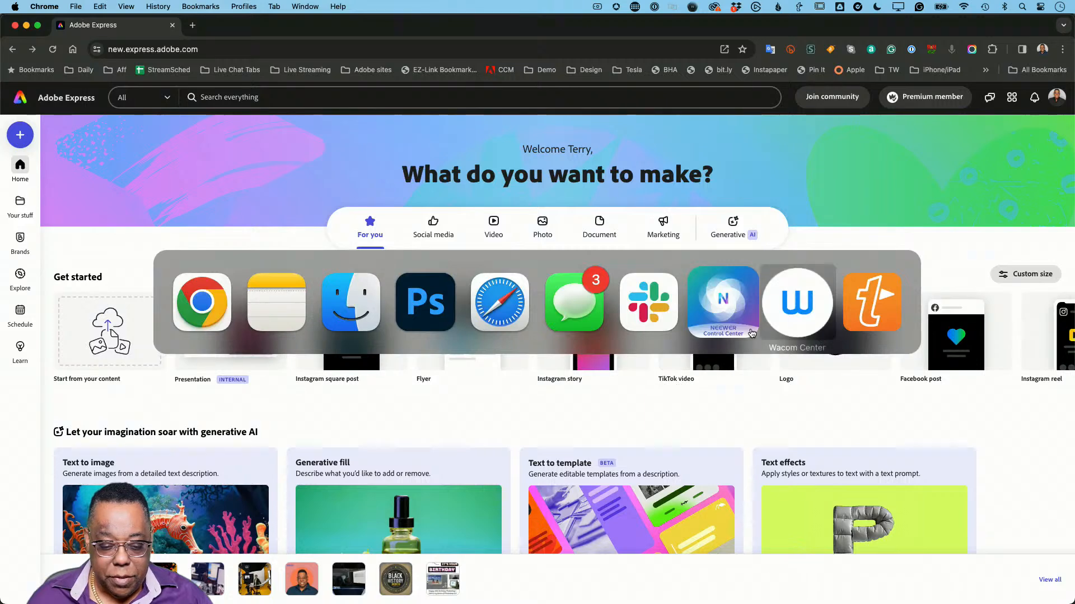
left_click(435, 317)
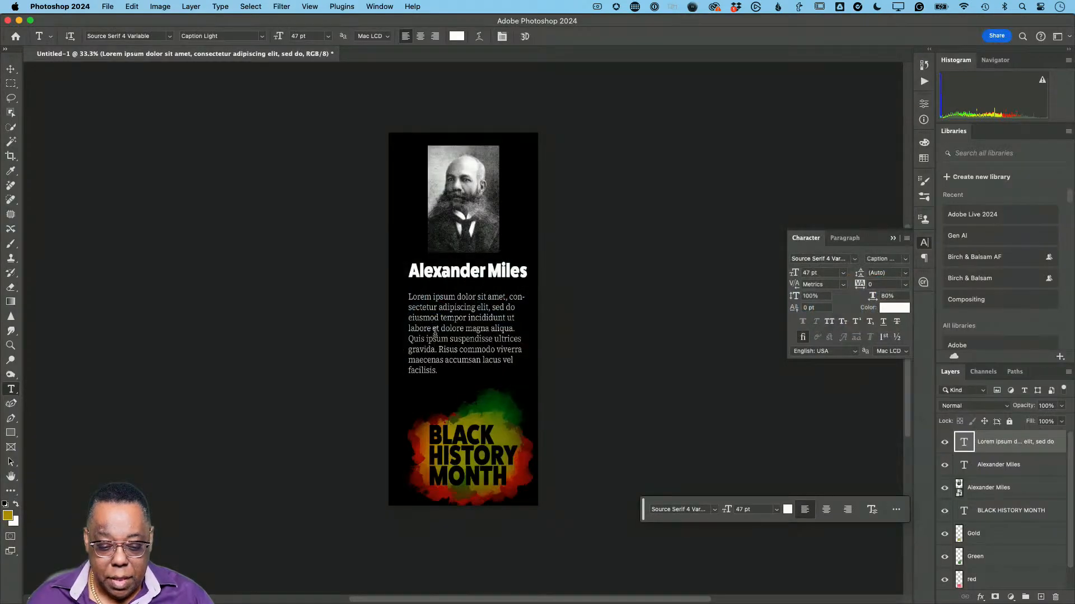
left_click(442, 342)
double_click(442, 341)
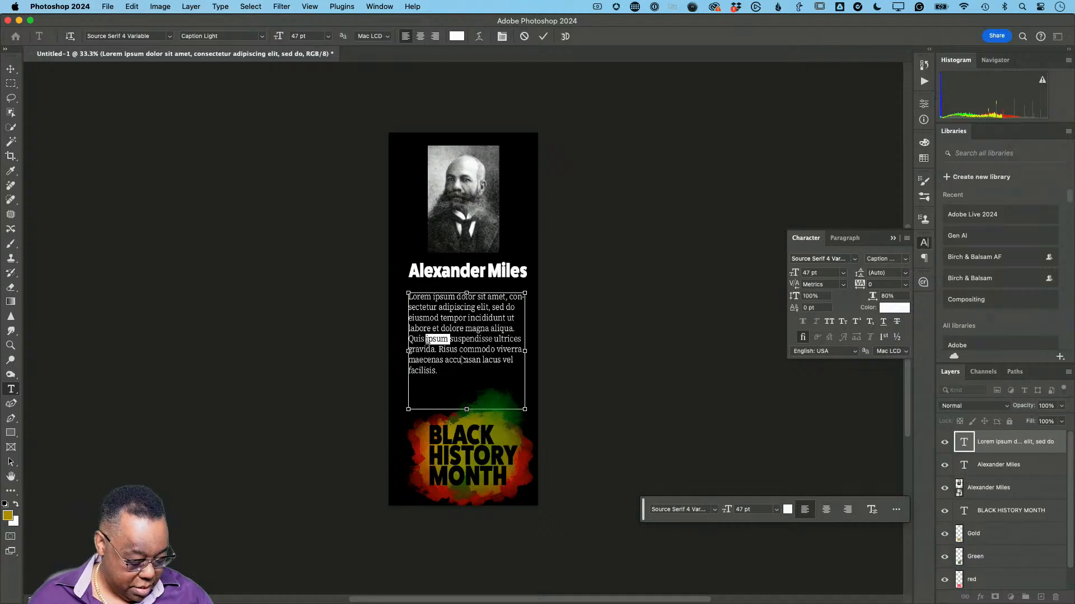
key("super+a")
key("super+v")
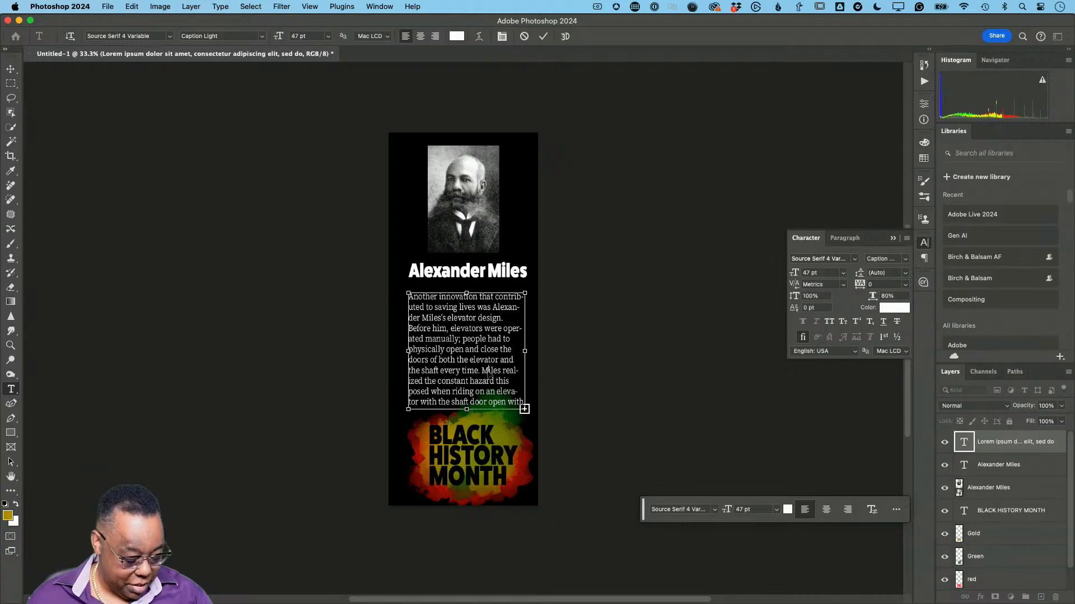
Reduce the whole biography text to 35 pt so it fits inside its text box
key("super+a")
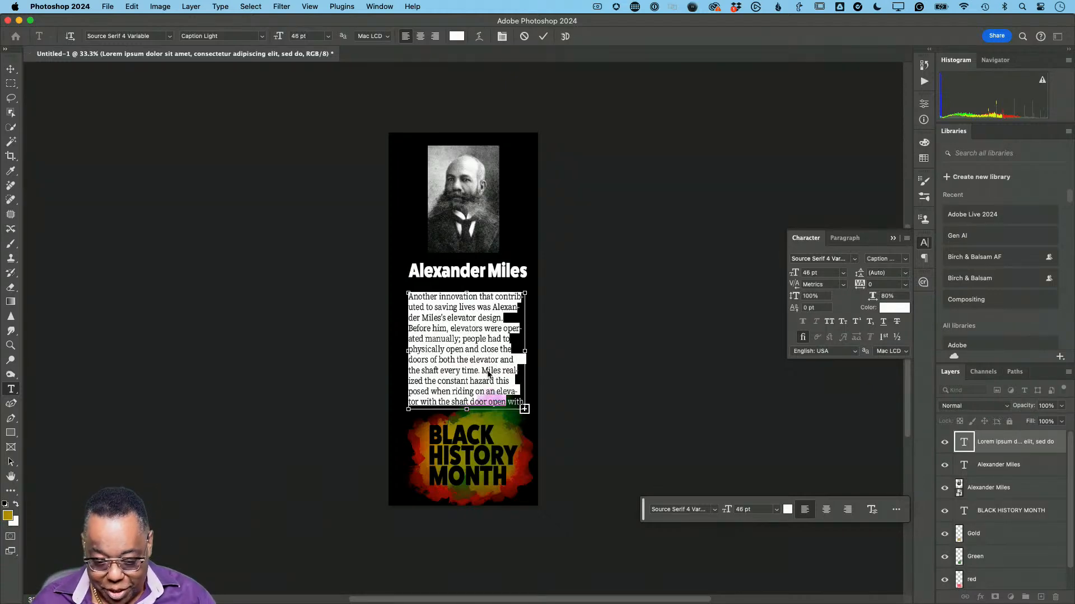
key("super+shift+comma")
key("super+shift+comma")
key("super+shift+comma")
key("super+shift+comma")
key("super+shift+comma")
key("super+shift+comma")
key("super+shift+comma")
key("super+shift+comma")
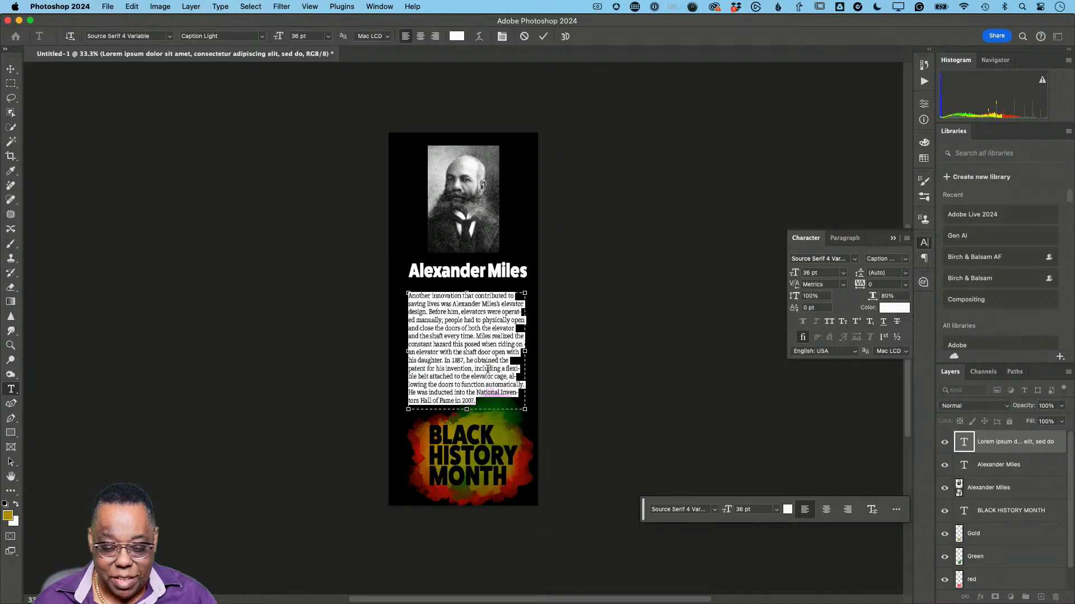
key("super+shift+comma")
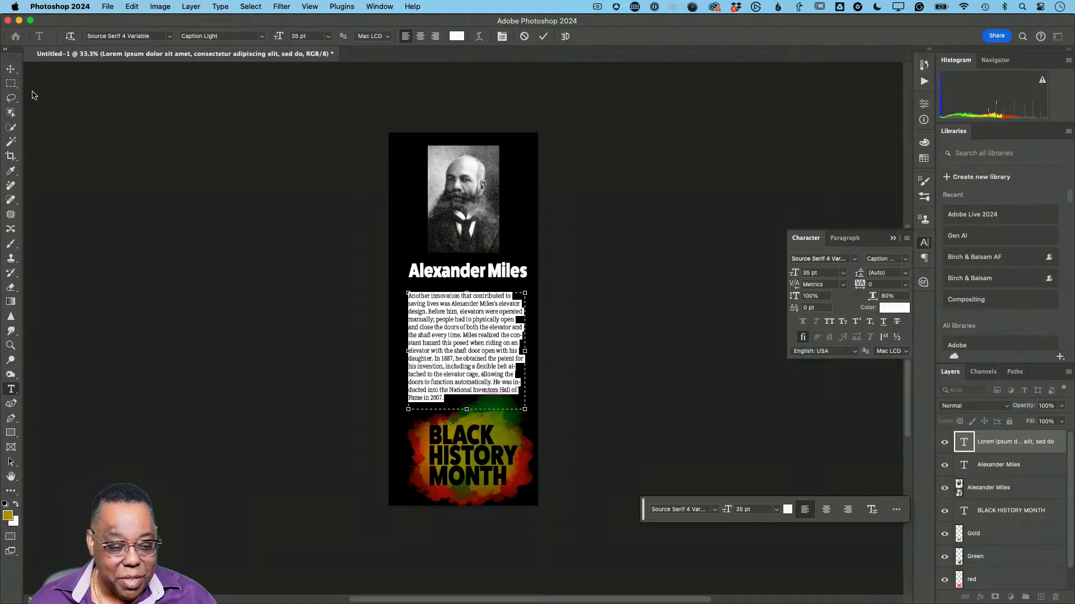
Commit the biography text, move it up about 42 px closer to the name, and deselect it
left_click(12, 70)
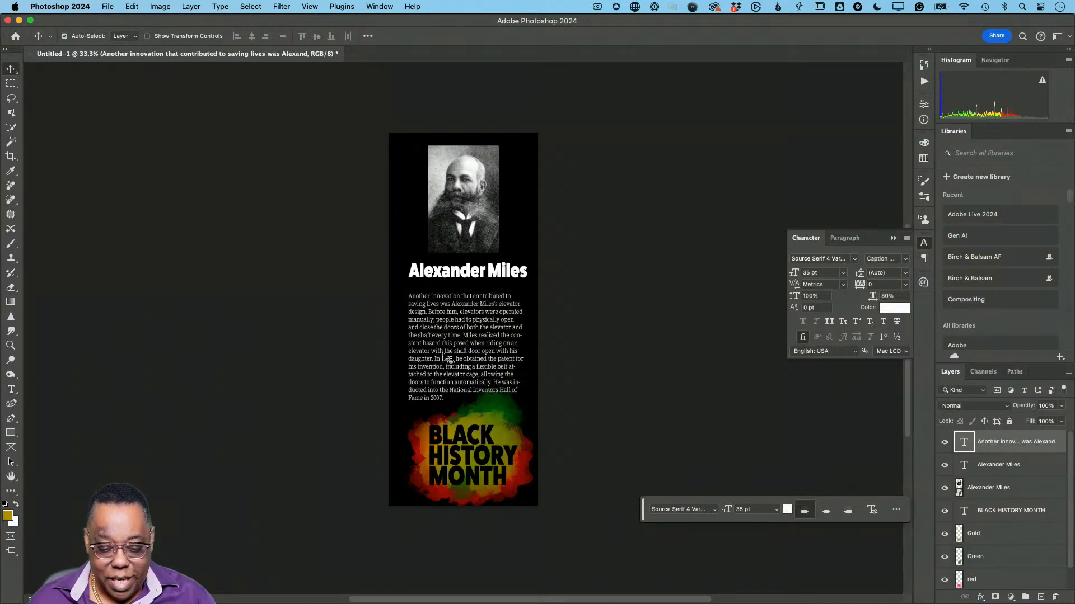
left_click_drag(446, 356, 444, 345)
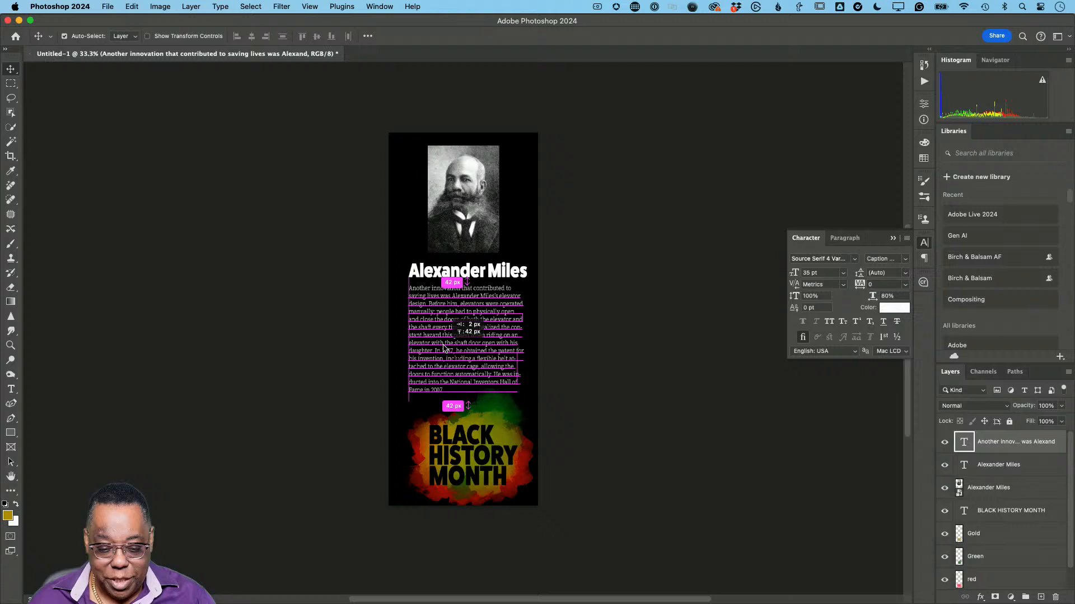
left_click(595, 336)
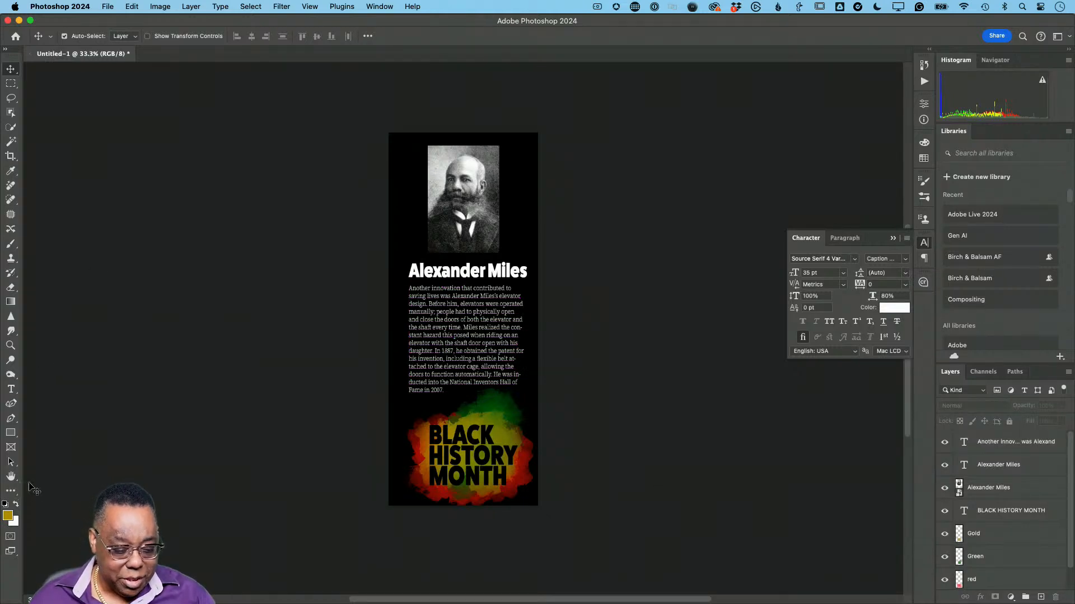
Activate the Rectangle tool and set the foreground color to a muted yellow, #bfb625
left_click(11, 433)
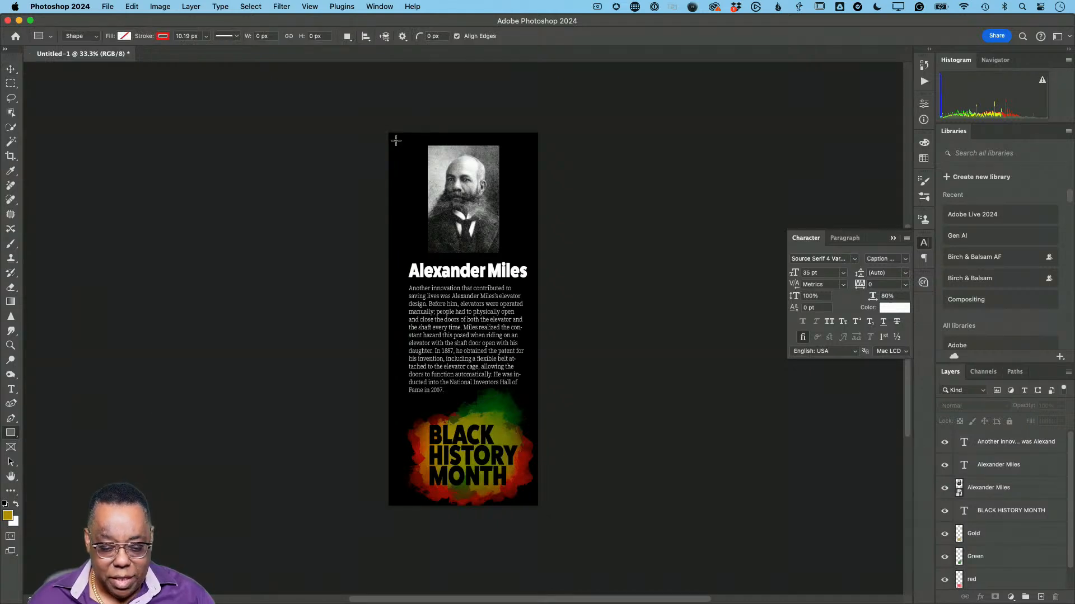
left_click(8, 515)
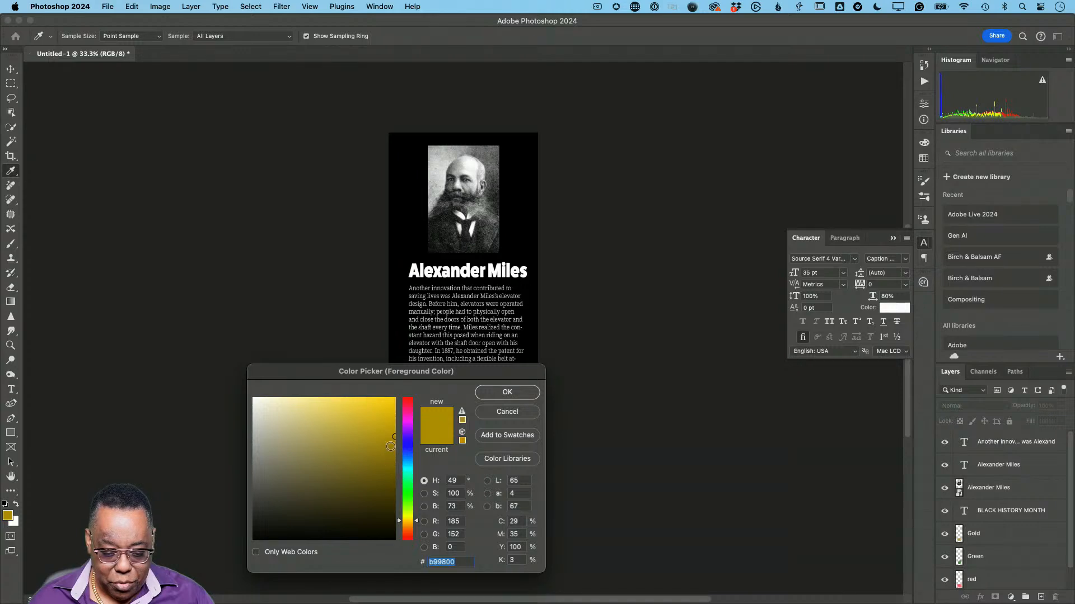
left_click_drag(414, 522, 414, 519)
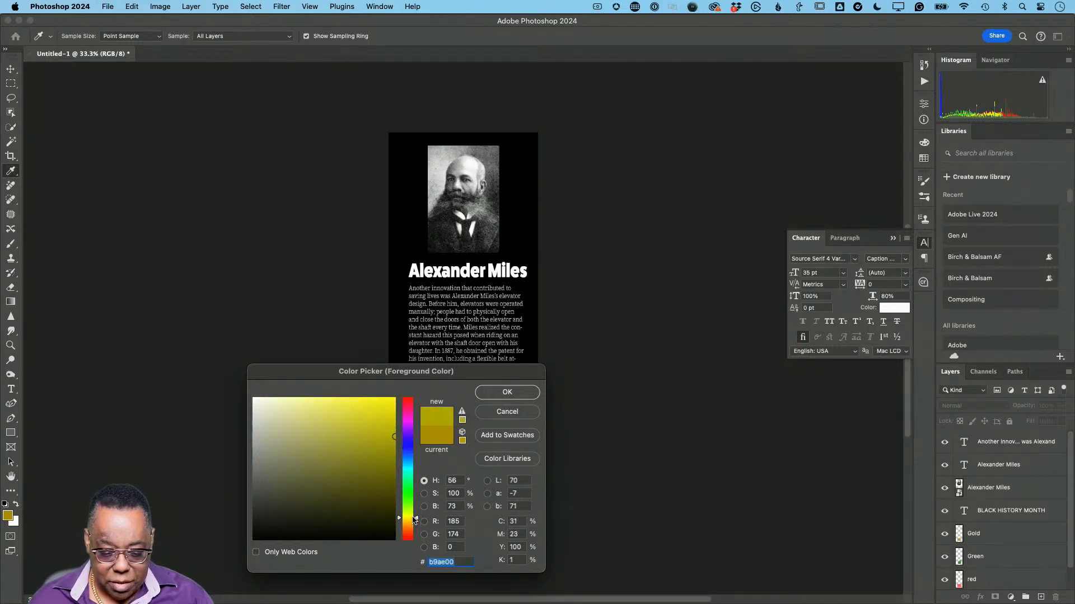
mouse_move(389, 456)
left_mouse_down()
mouse_move(384, 431)
mouse_move(372, 422)
mouse_move(368, 433)
left_mouse_up()
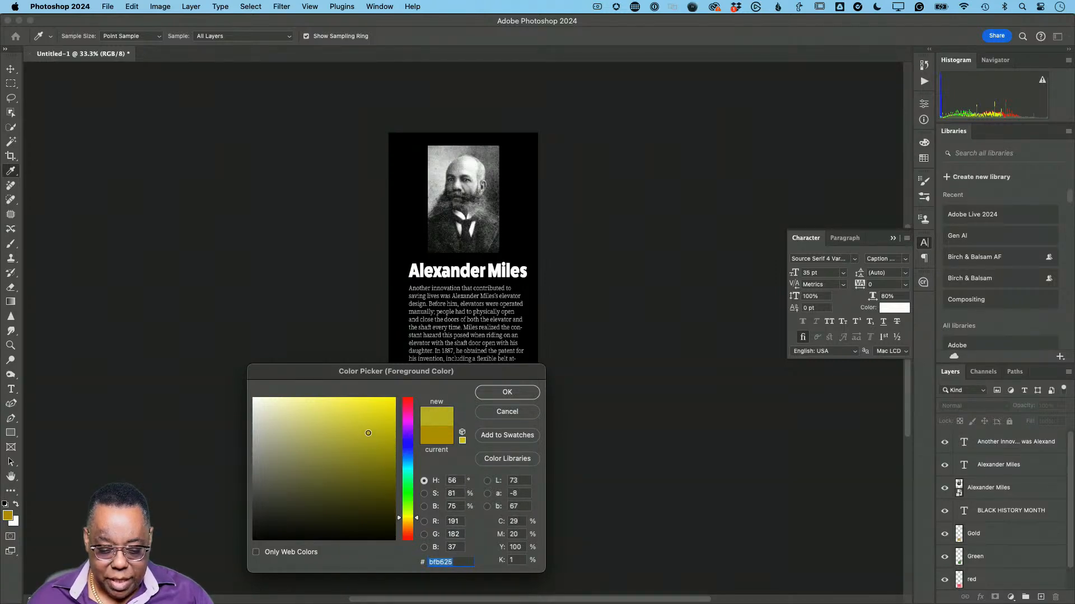
left_click(503, 393)
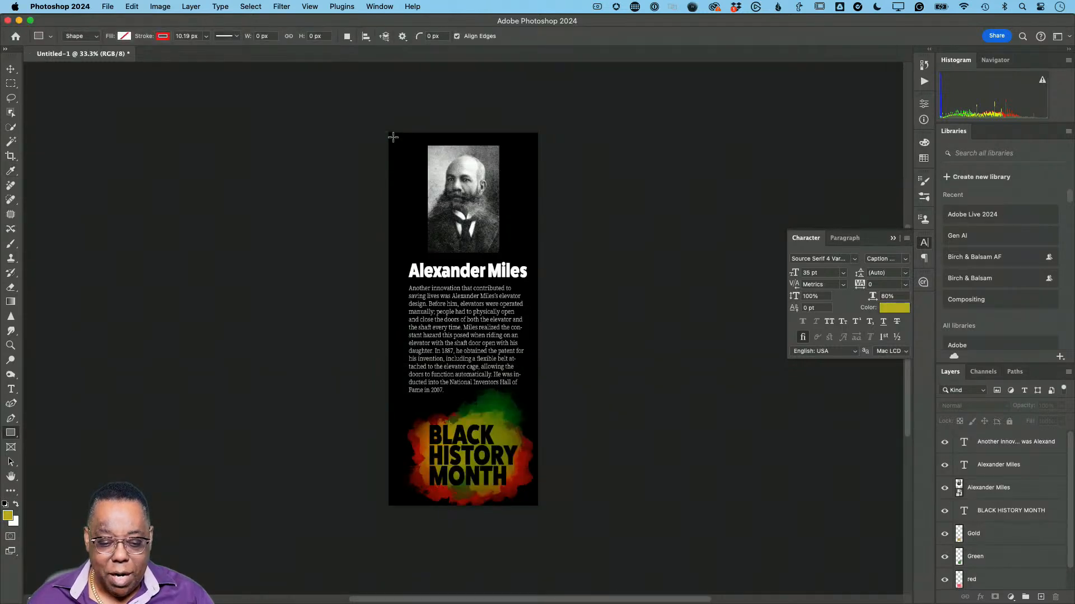
Draw an unfilled red-stroked rectangle about 749 x 1958 px just inside the canvas edges, and set its stroke width to 6.35 px
left_click_drag(393, 137, 532, 502)
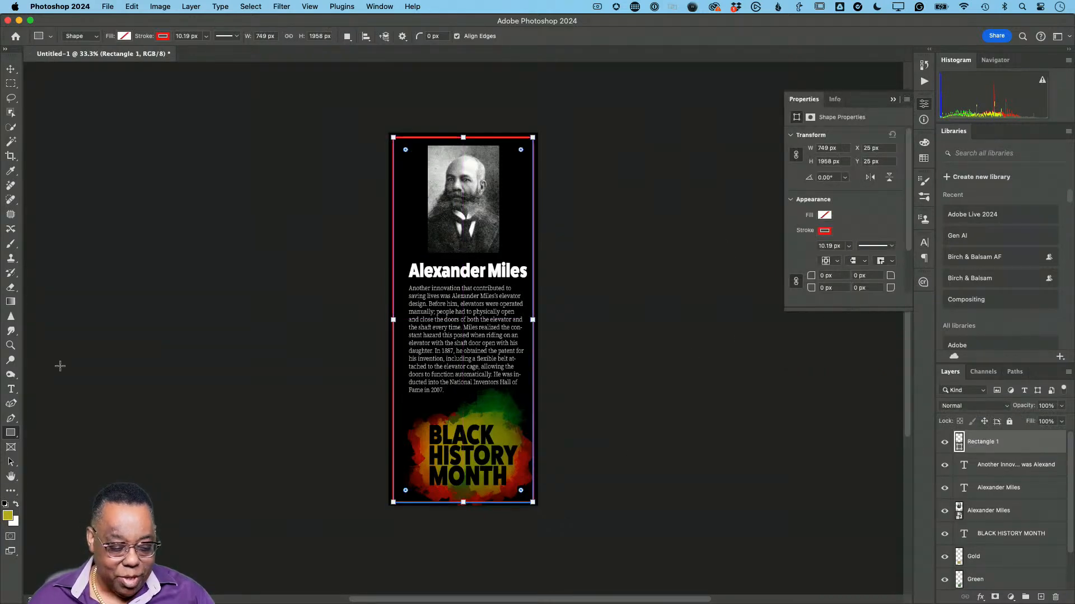
left_click(849, 245)
mouse_move(851, 262)
left_mouse_down()
mouse_move(828, 264)
mouse_move(847, 263)
left_mouse_up()
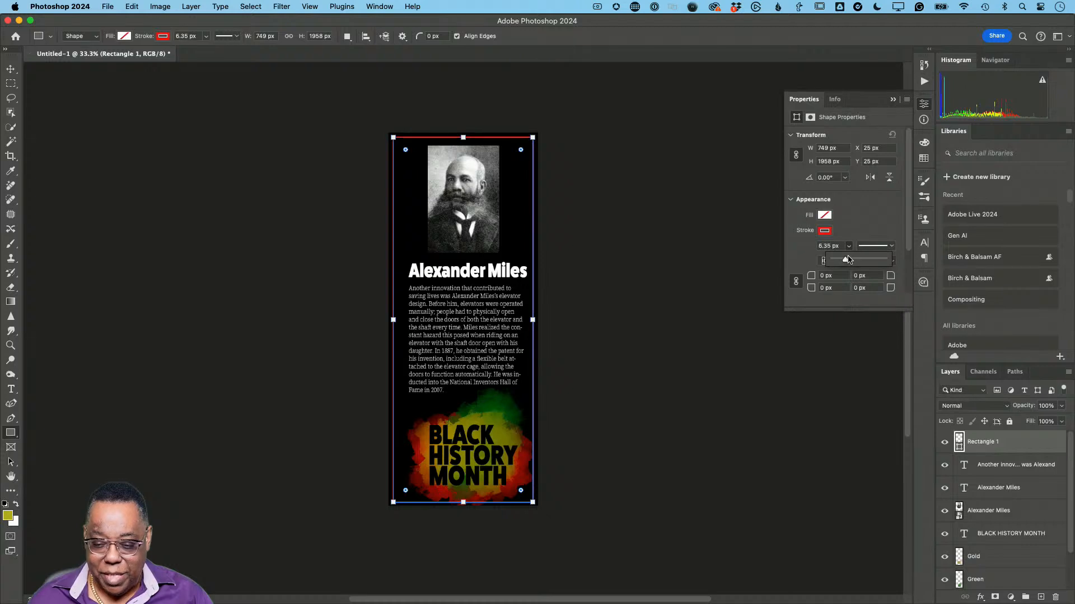
left_click(10, 69)
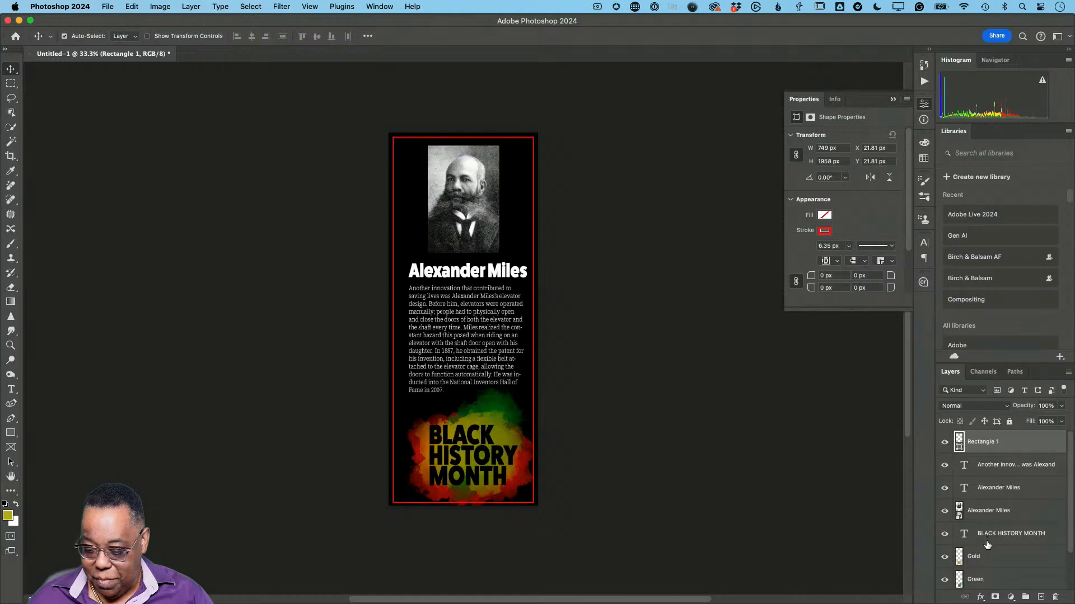
Select the portrait image layer and examine the portrait, name and biography layout at 100% zoom
left_click(973, 512)
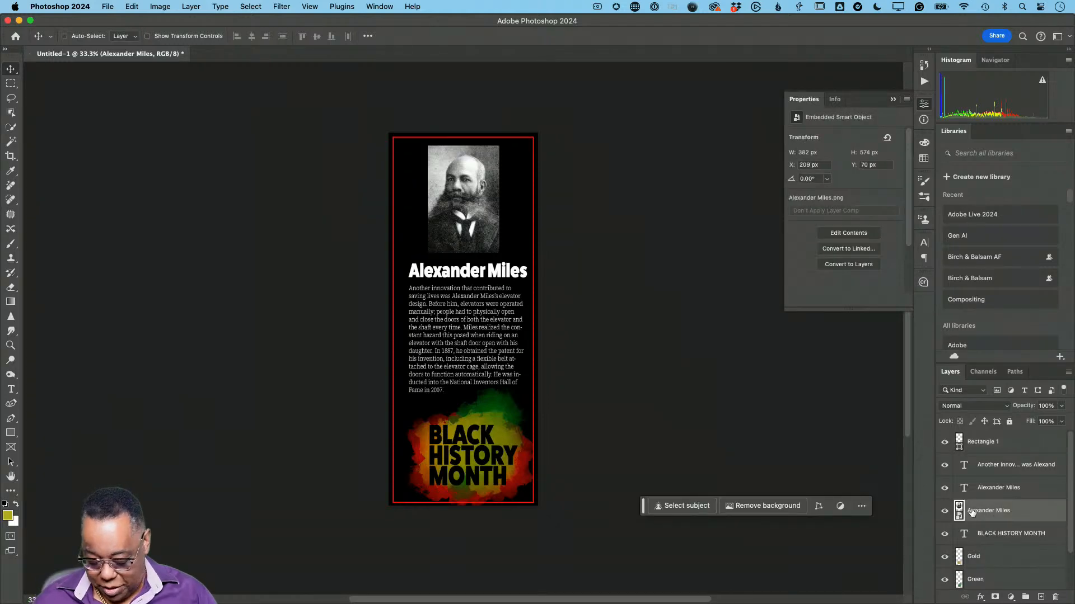
key("super+equal")
key("super+equal")
key("super+equal")
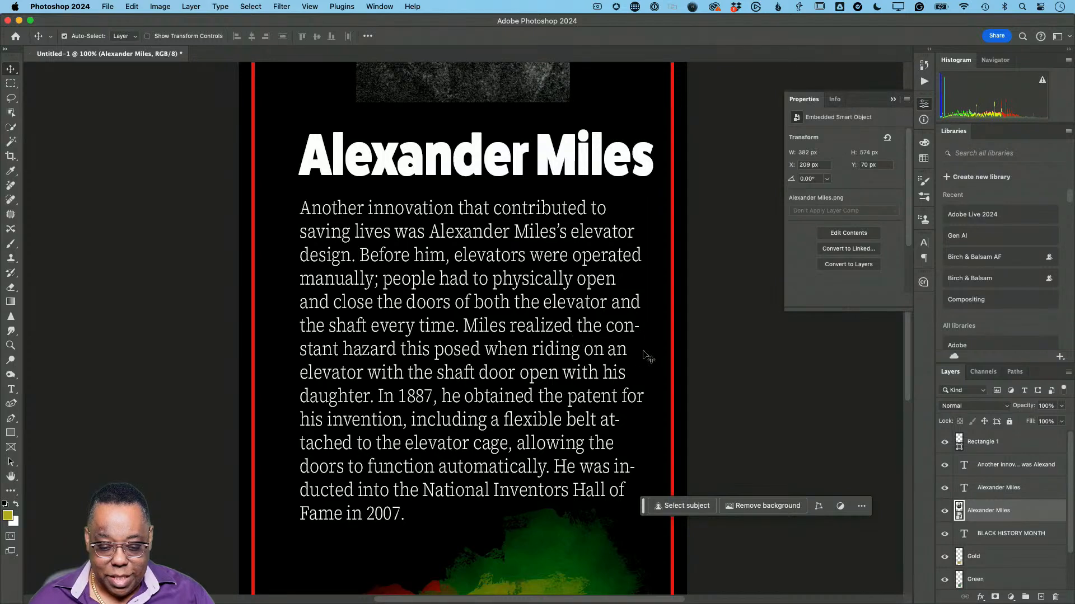
scroll(612, 360, "up", 1)
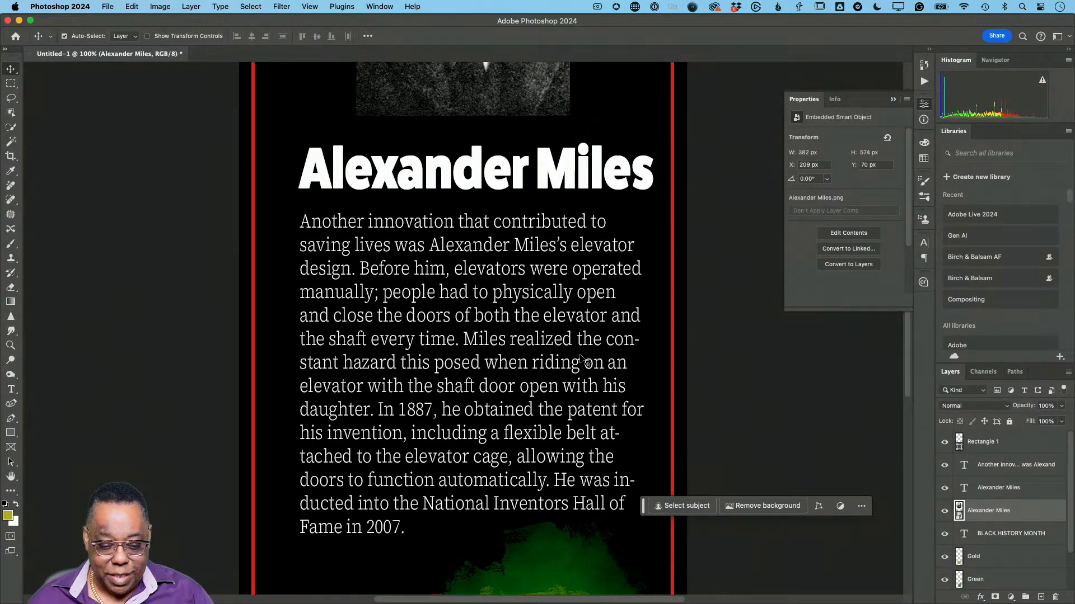
scroll(585, 362, "up", 10)
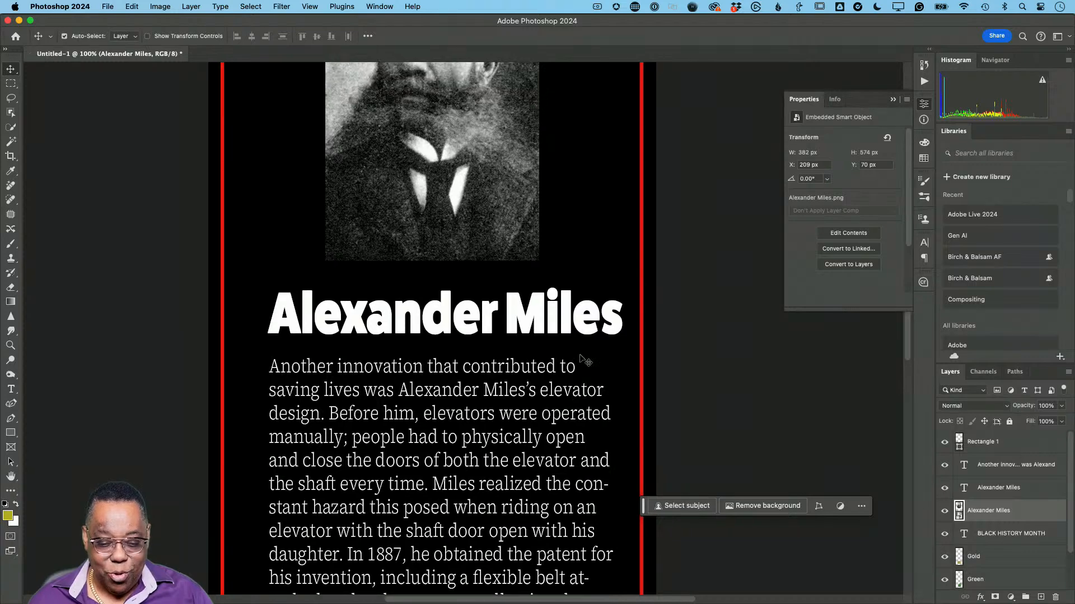
scroll(585, 362, "up", 10)
scroll(585, 363, "right", 6)
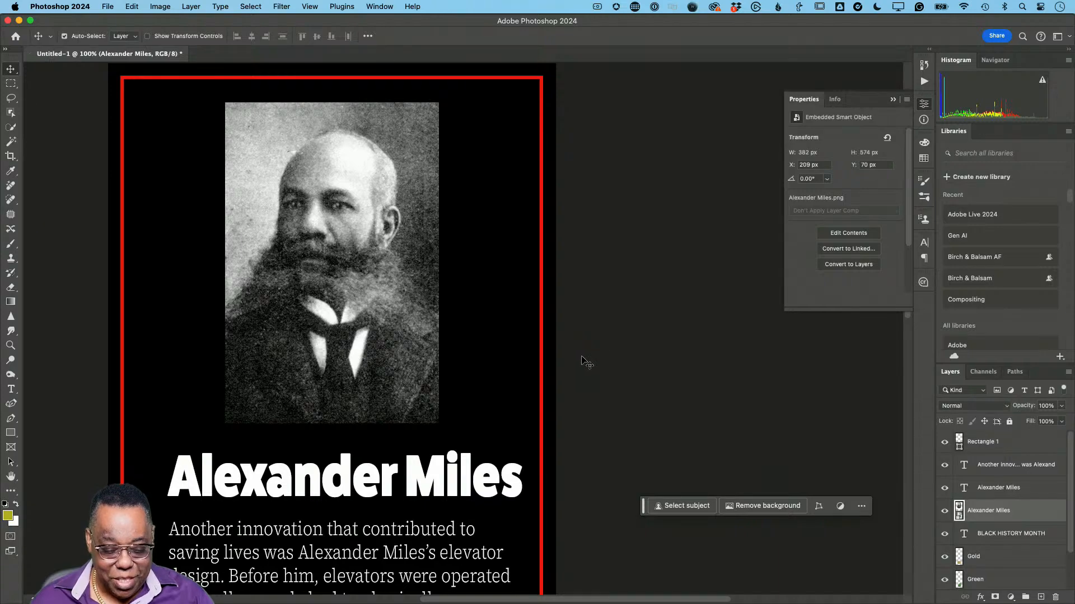
scroll(474, 332, "down", 10)
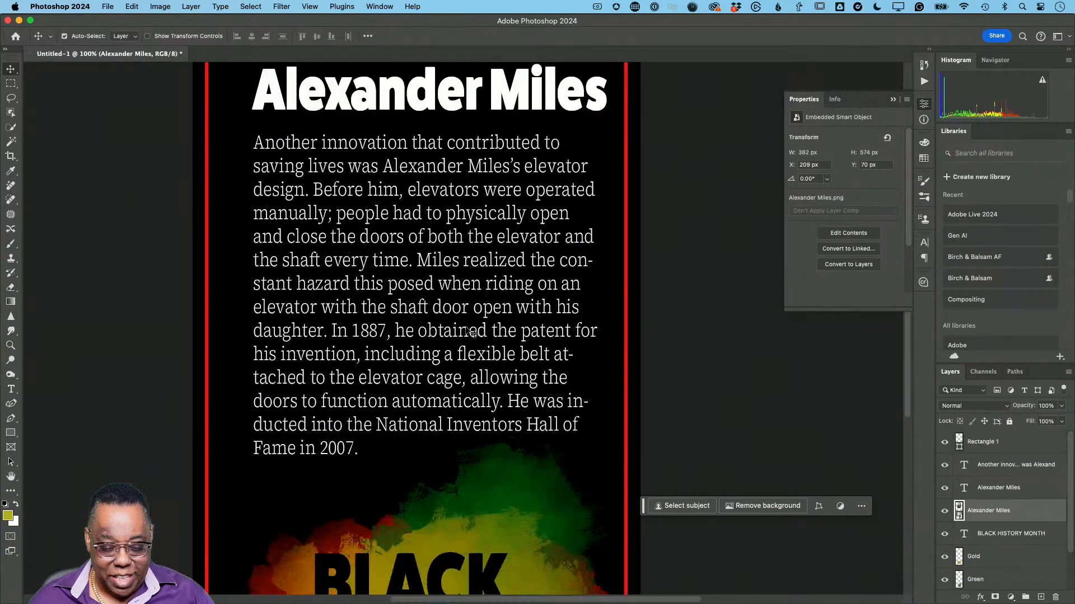
scroll(470, 332, "up", 4)
scroll(467, 334, "up", 5)
scroll(467, 333, "right", 3)
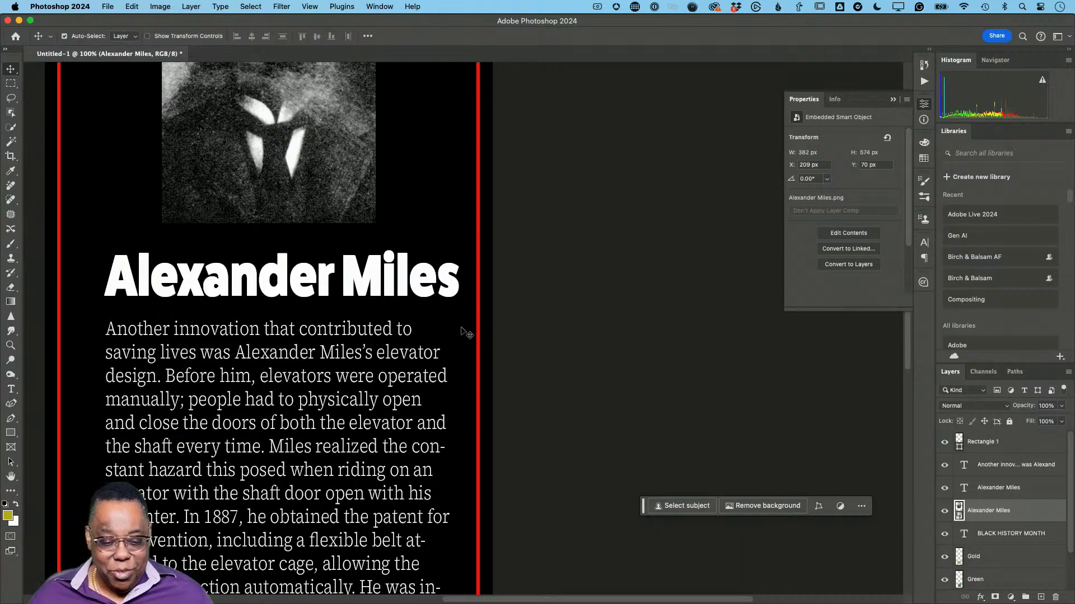
scroll(466, 334, "up", 10)
scroll(467, 334, "right", 2)
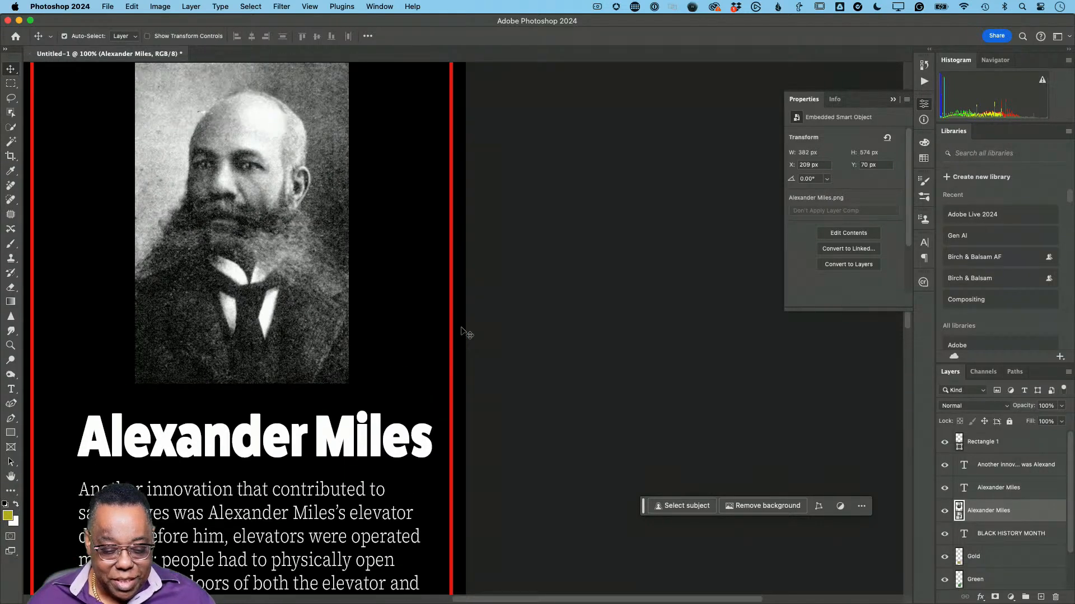
scroll(466, 334, "up", 4)
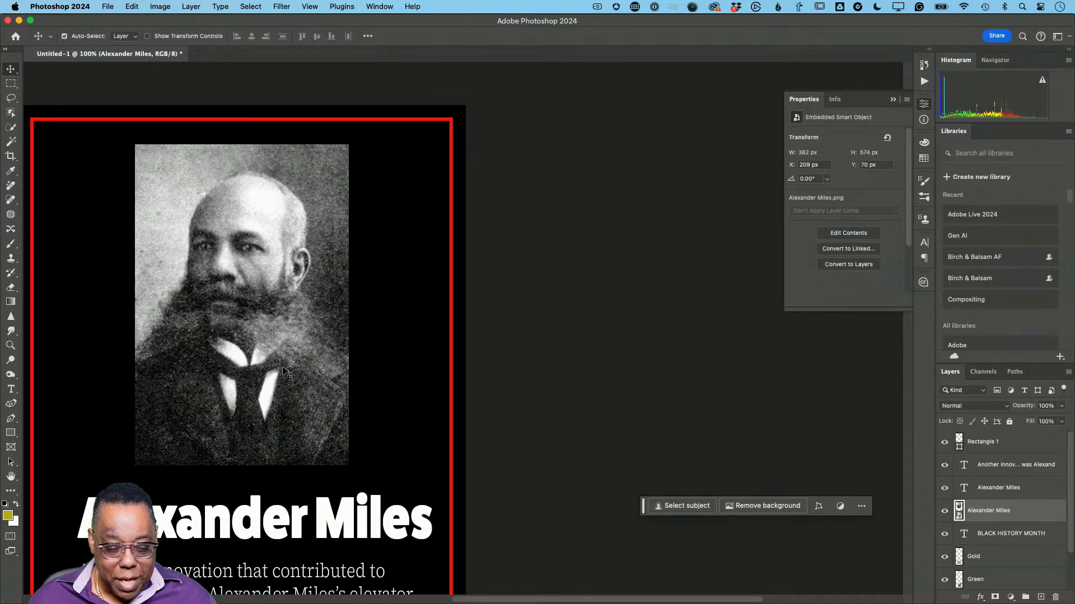
scroll(286, 373, "left", 4)
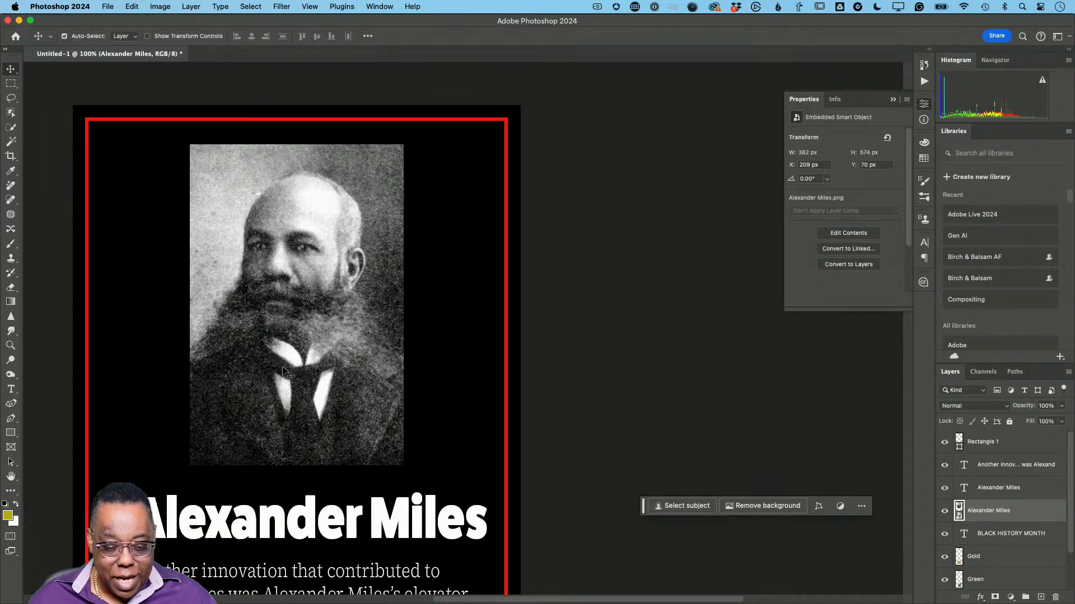
Add a new layer above the portrait and fill a rectangular selection about 379 x 575 px covering the portrait with white
left_click(11, 83)
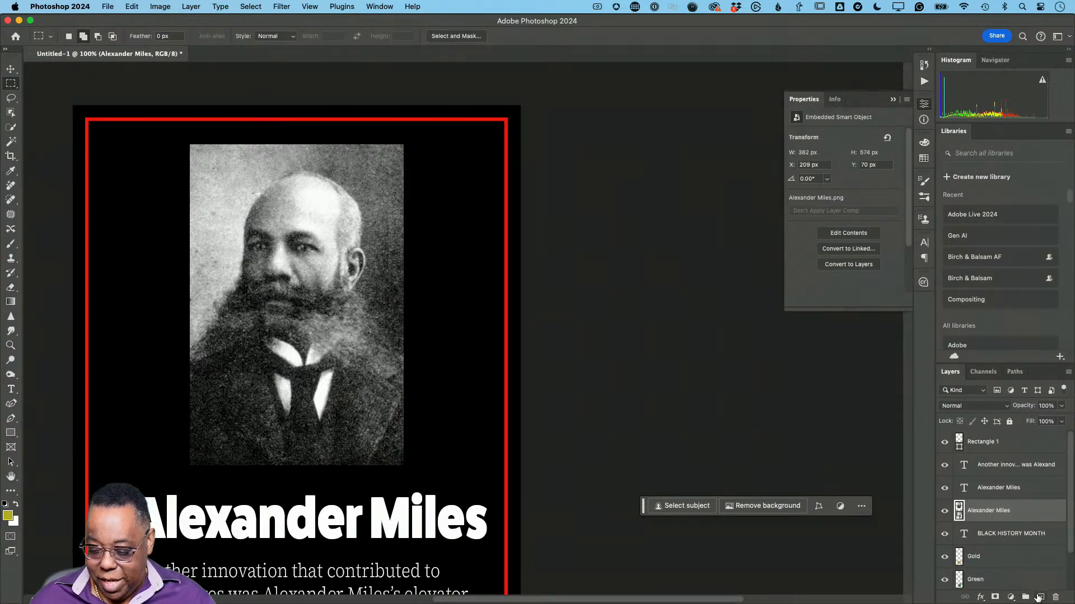
left_click(1040, 597)
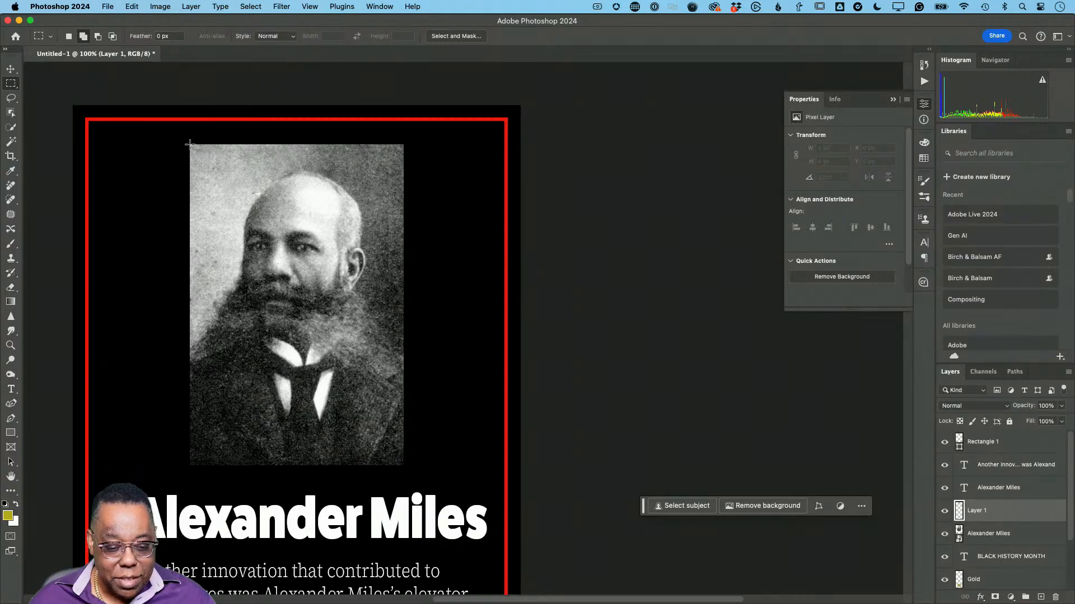
left_click_drag(191, 145, 402, 465)
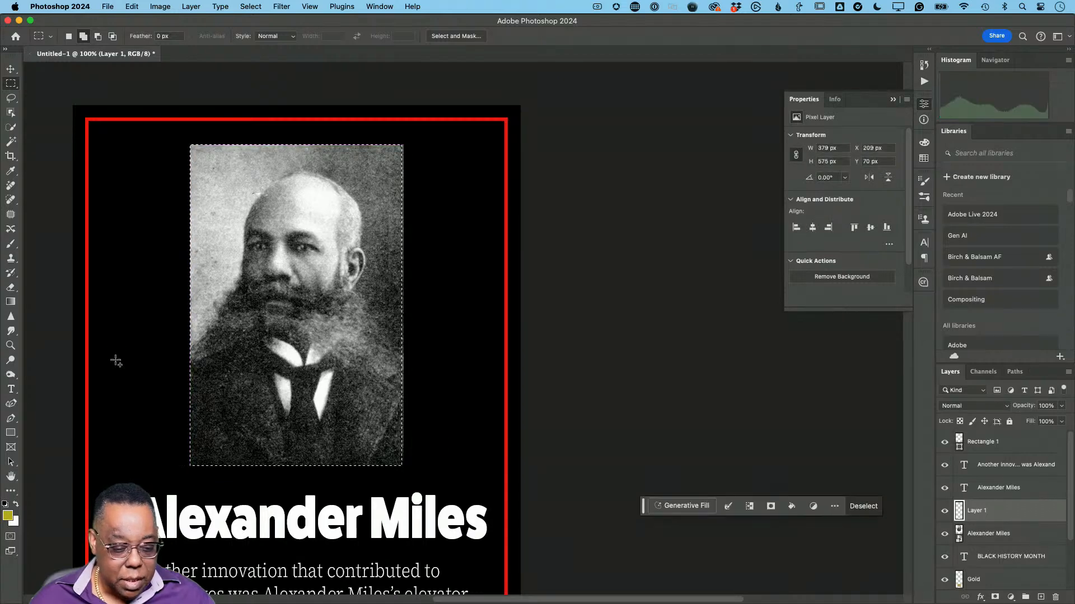
left_click(16, 504)
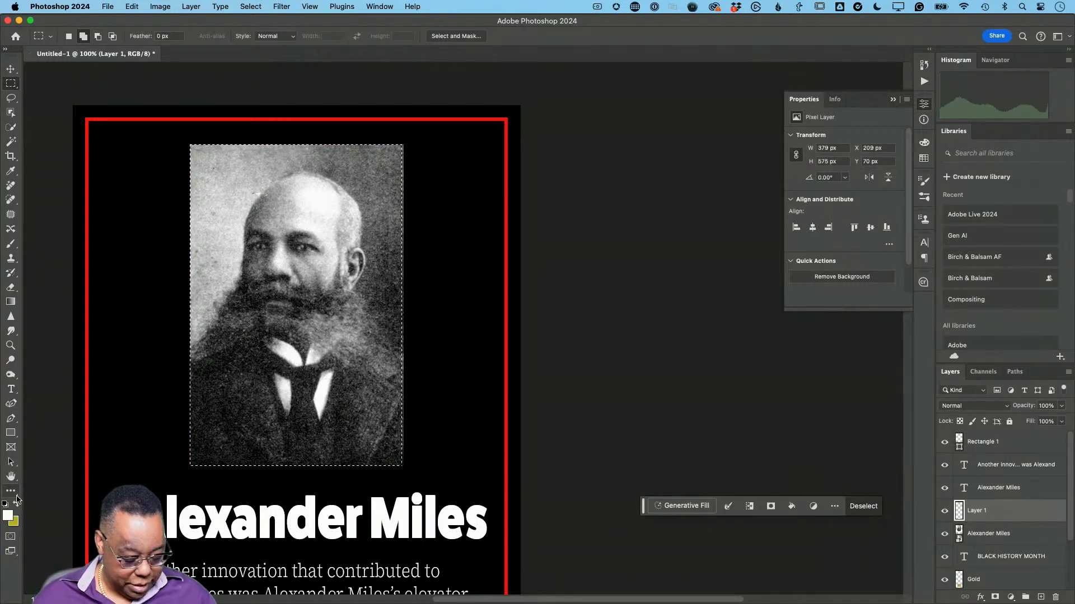
key("alt+BackSpace")
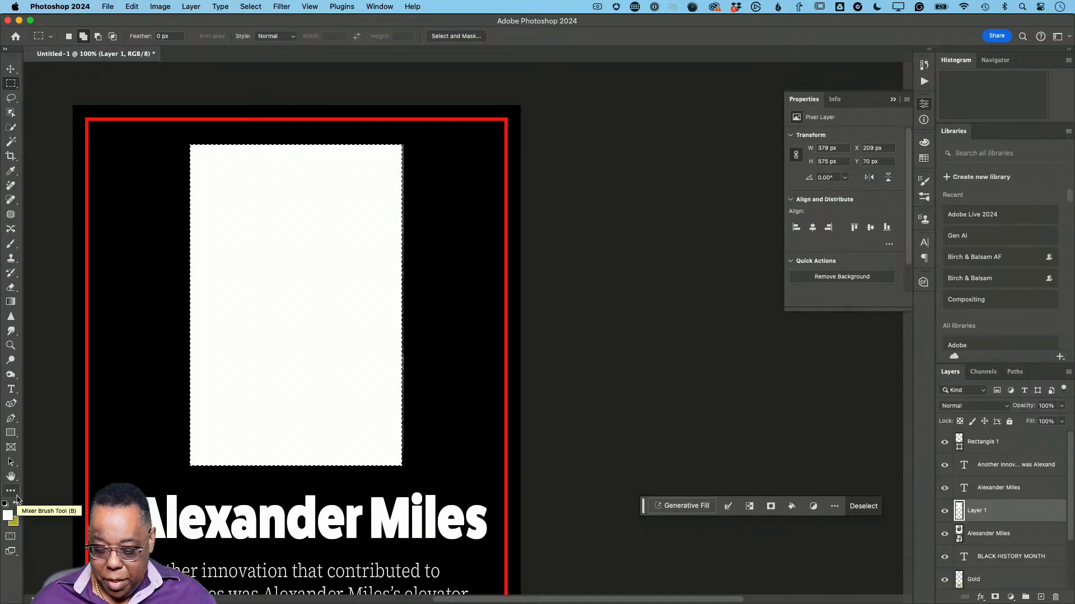
key("super+d")
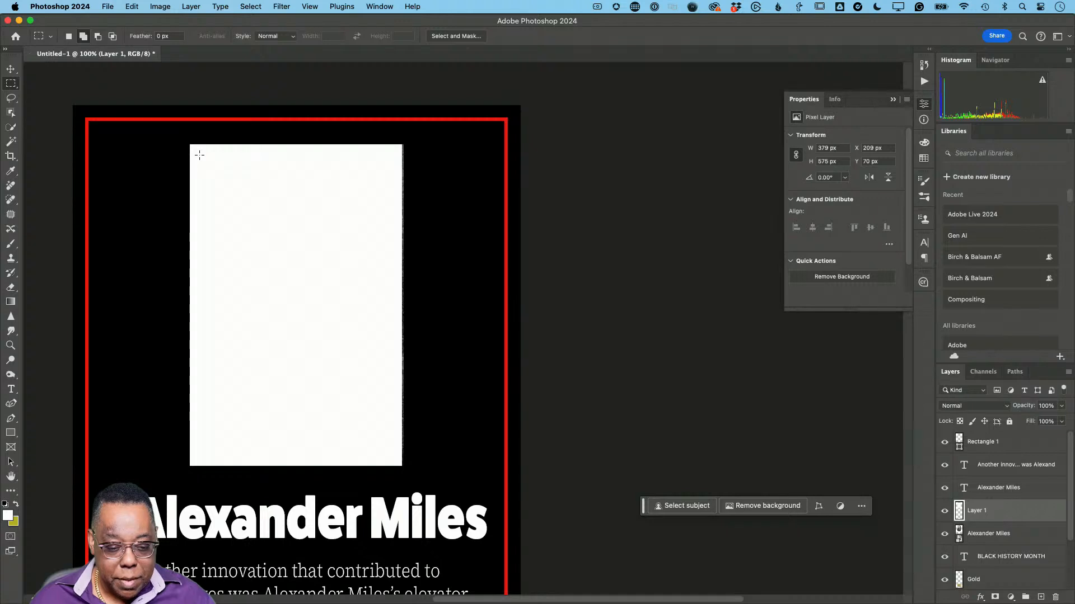
Clear an inner area about 347 x 535 px from the white rectangle to leave a thin border, and rename its layer Matte
left_click_drag(199, 156, 393, 455)
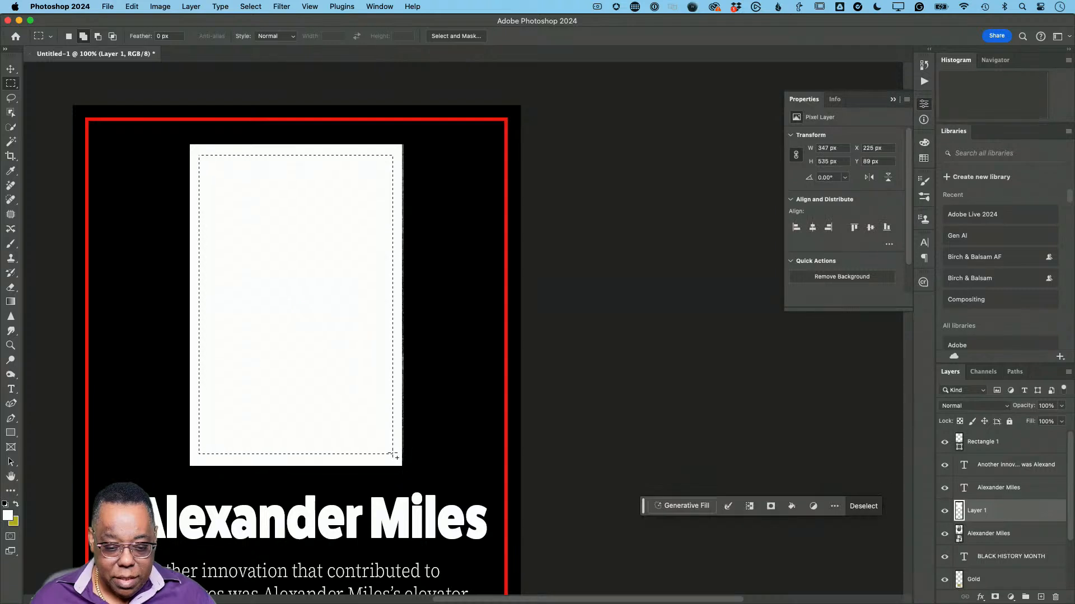
key("Delete")
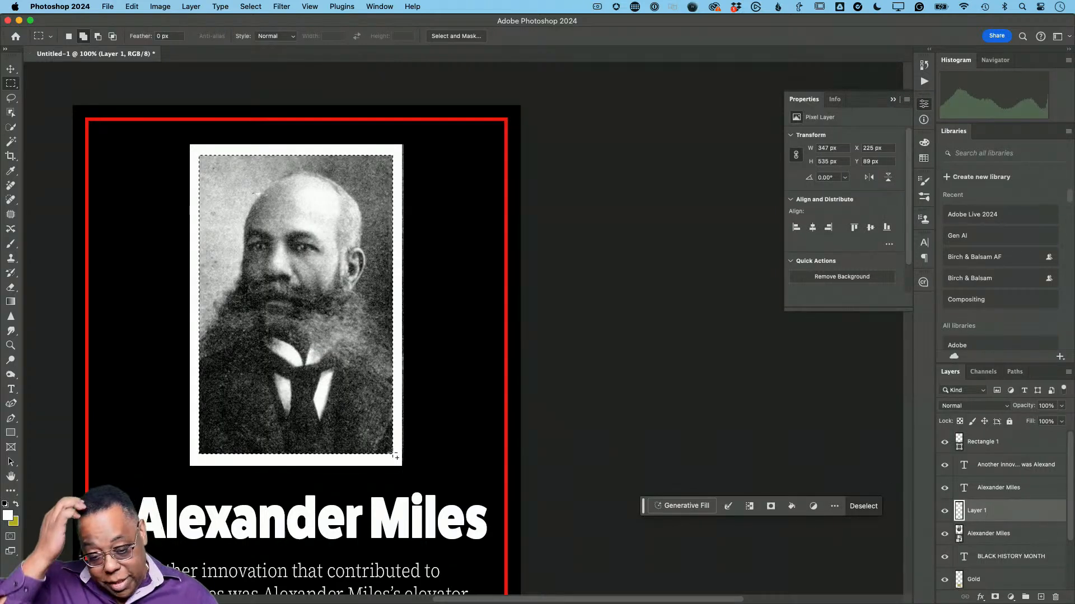
key("super+d")
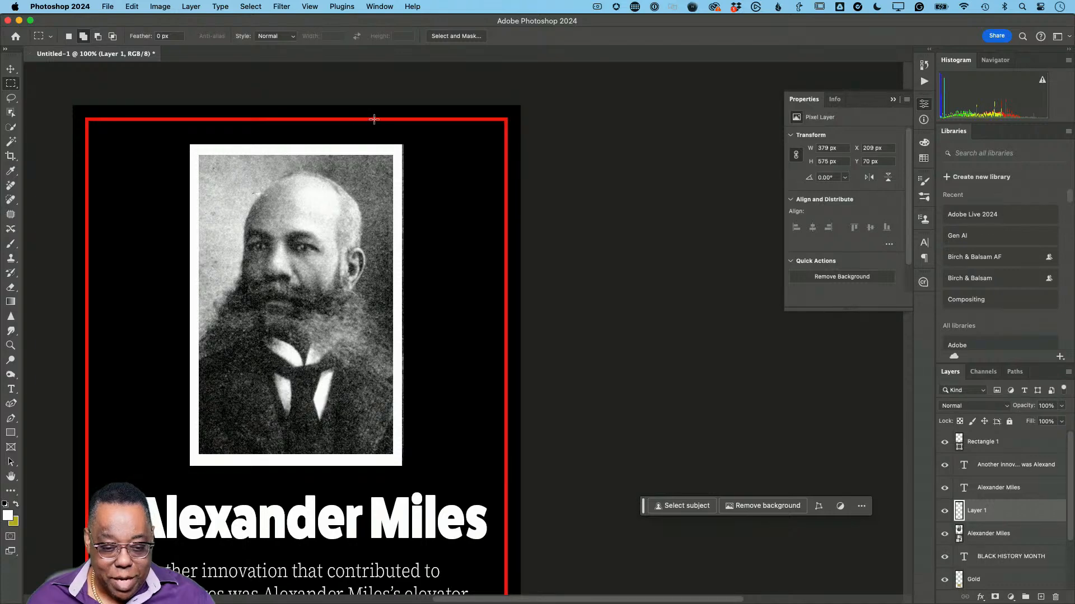
double_click(976, 511)
type("M")
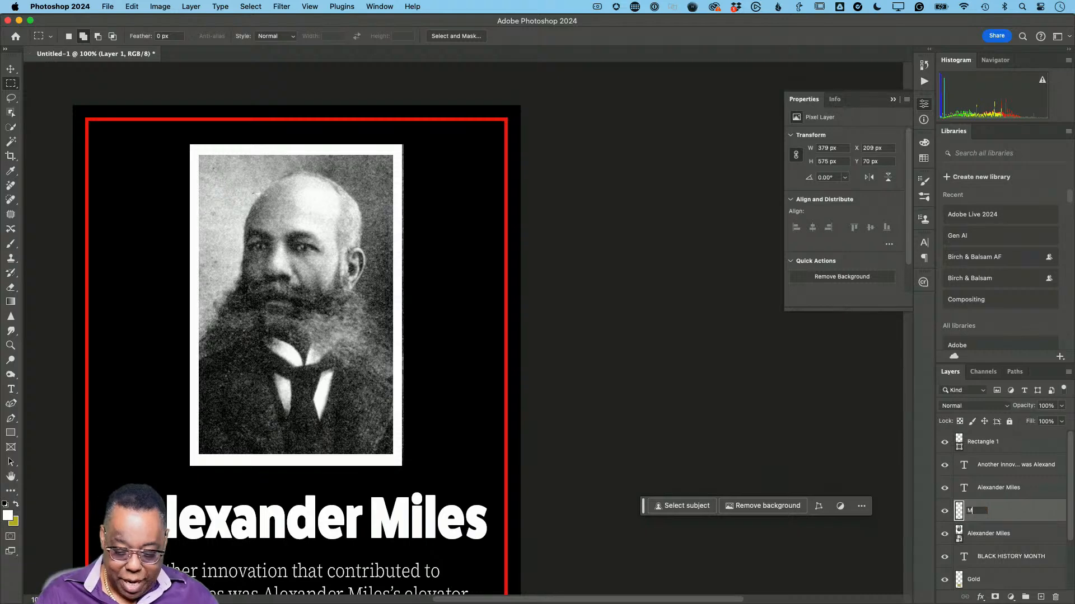
type("atte")
key("Return")
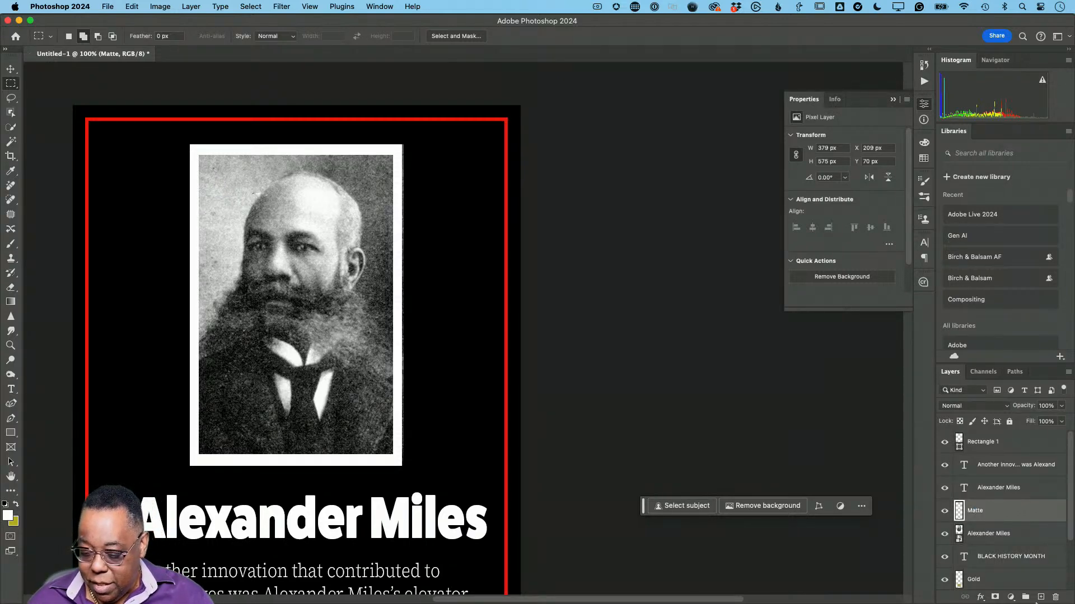
Add a new layer above Matte and name it Frame
left_click(1040, 597)
double_click(976, 510)
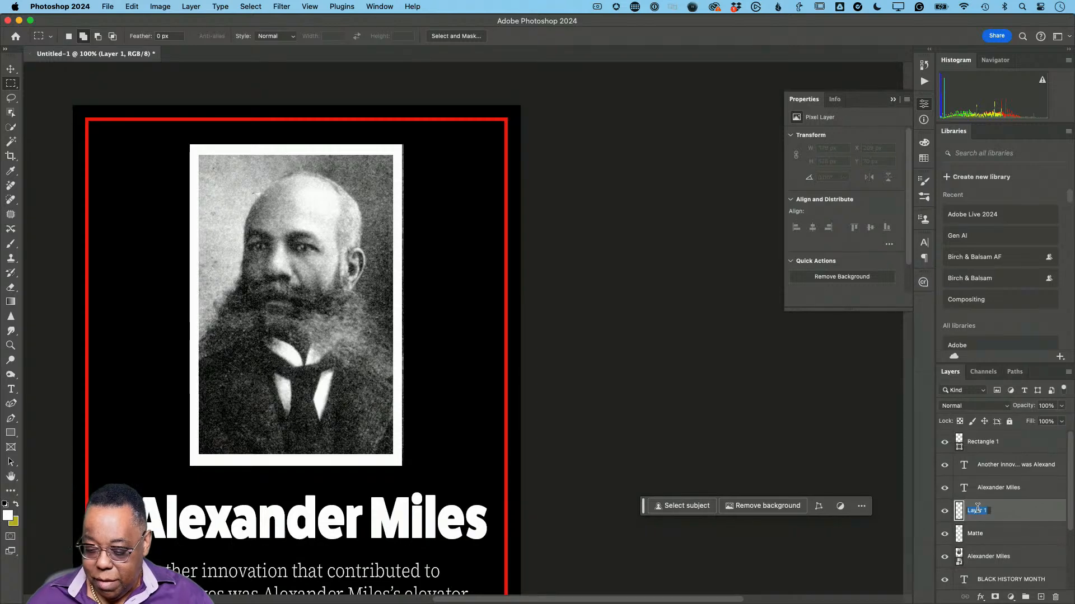
type("Frame")
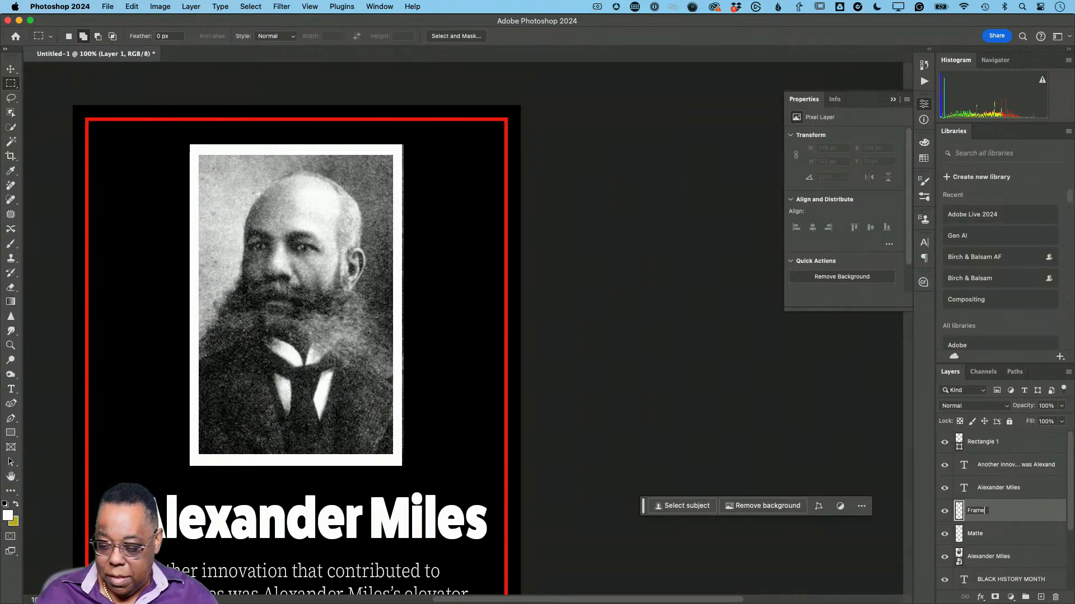
key("Return")
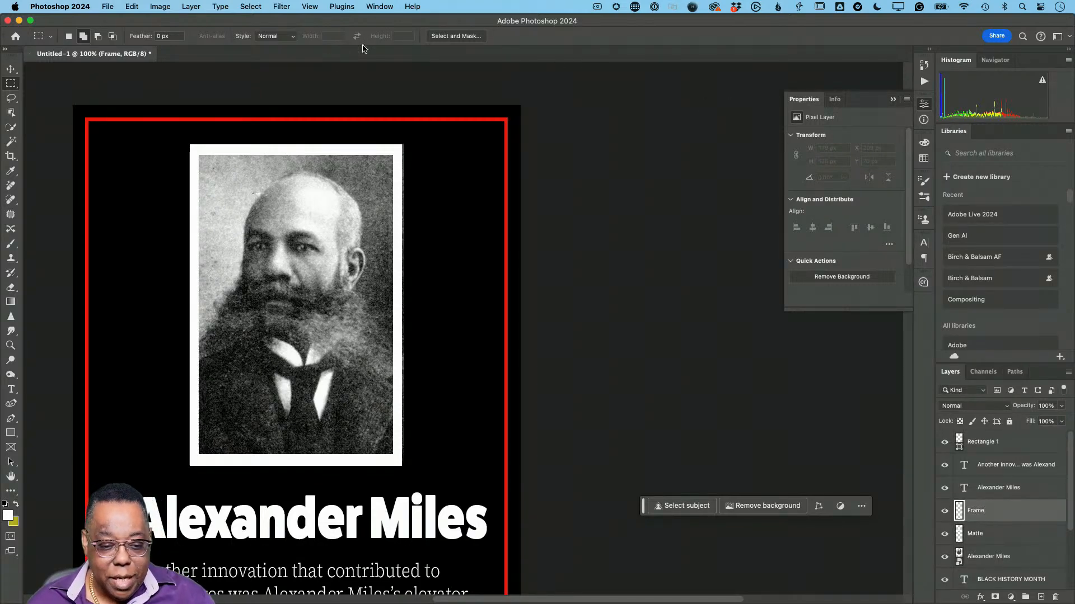
Render a picture frame on the Frame layer using 42: Art Frame with black vine color, margin 14, size 14 and arrangement 1
left_click(281, 8)
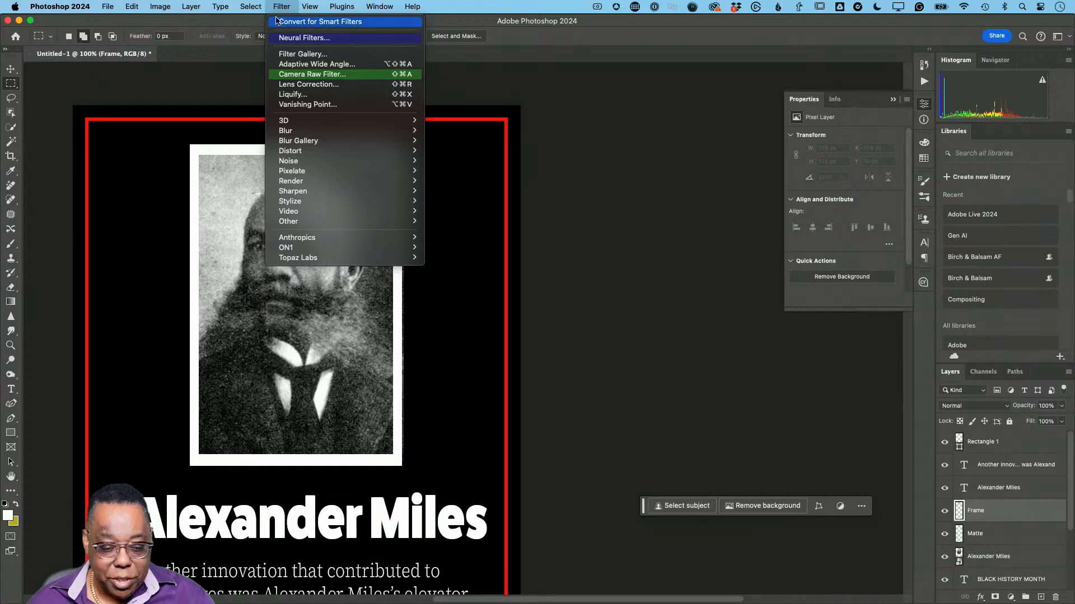
mouse_move(310, 184)
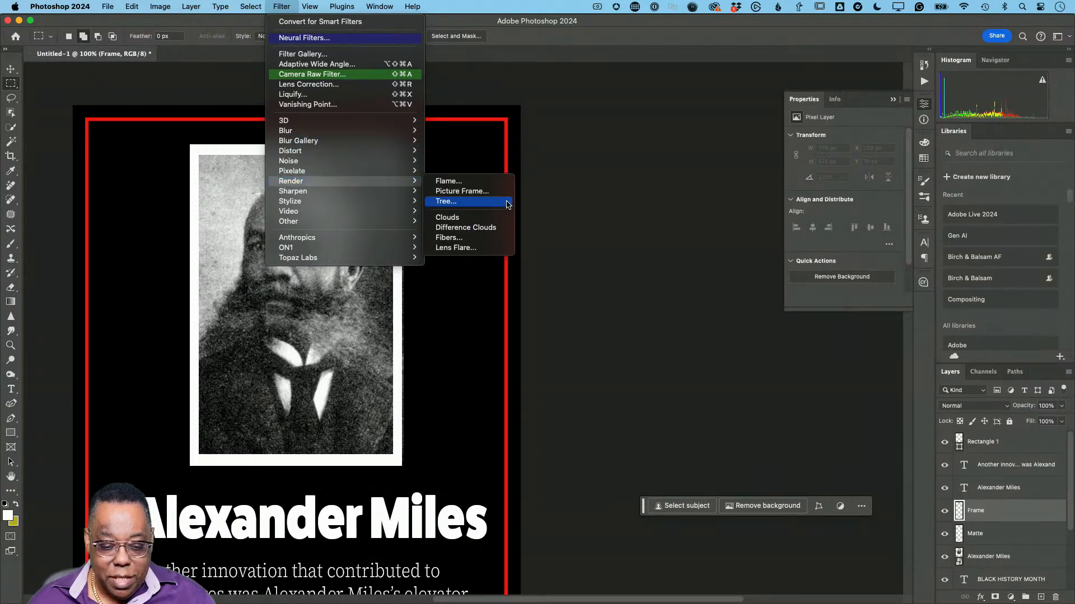
left_click(476, 191)
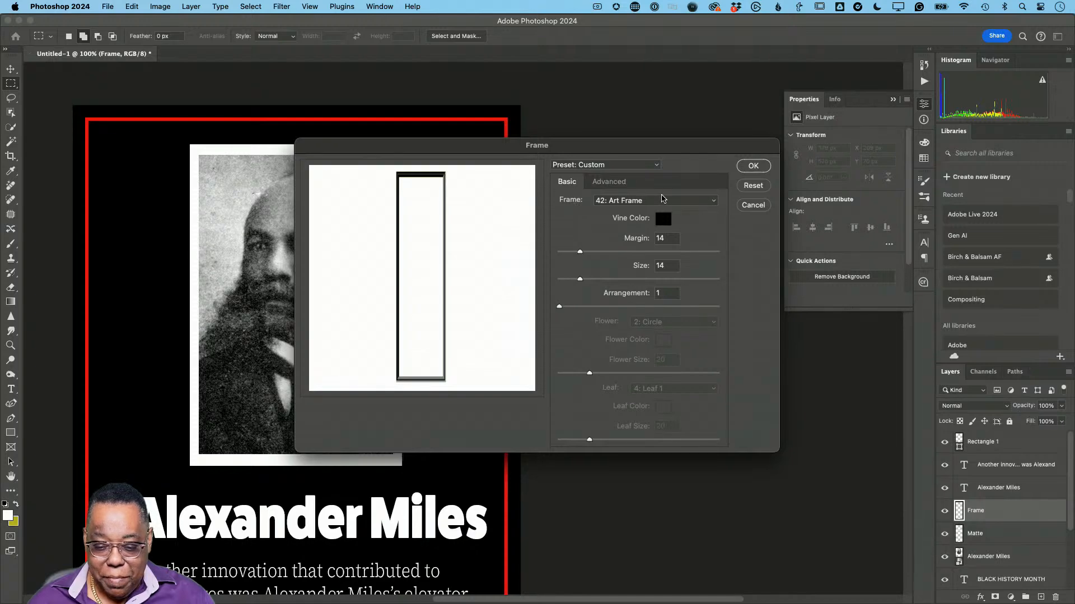
left_click(678, 201)
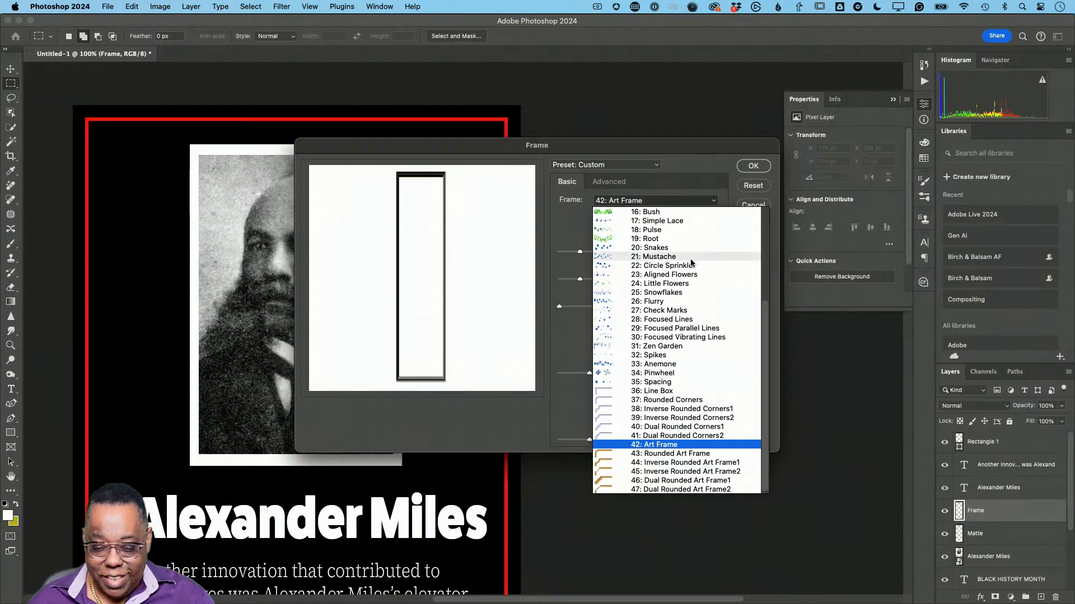
scroll(687, 261, "up", 5)
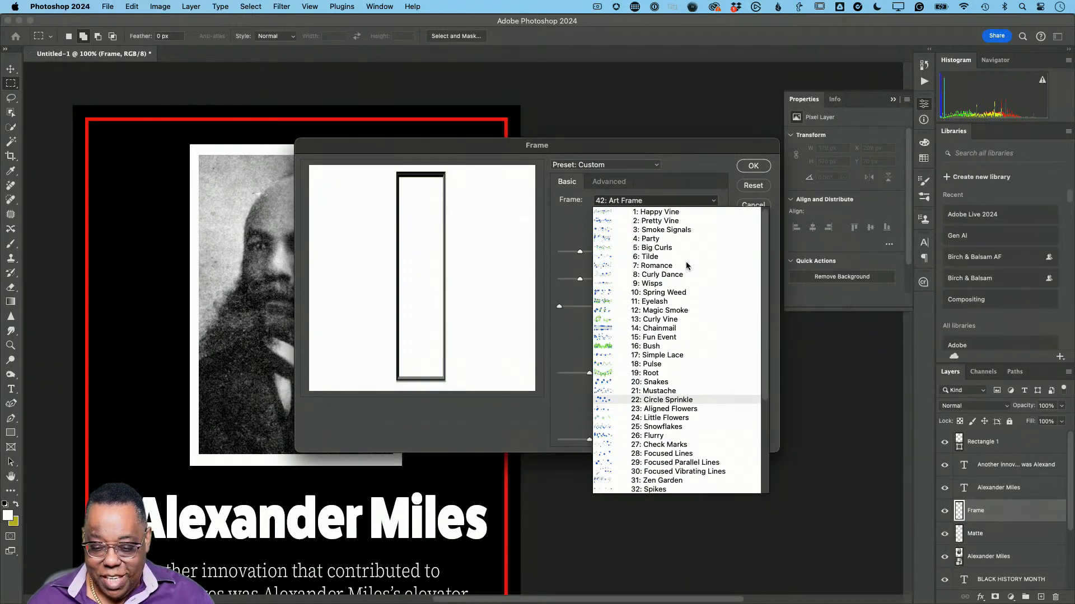
scroll(686, 261, "down", 5)
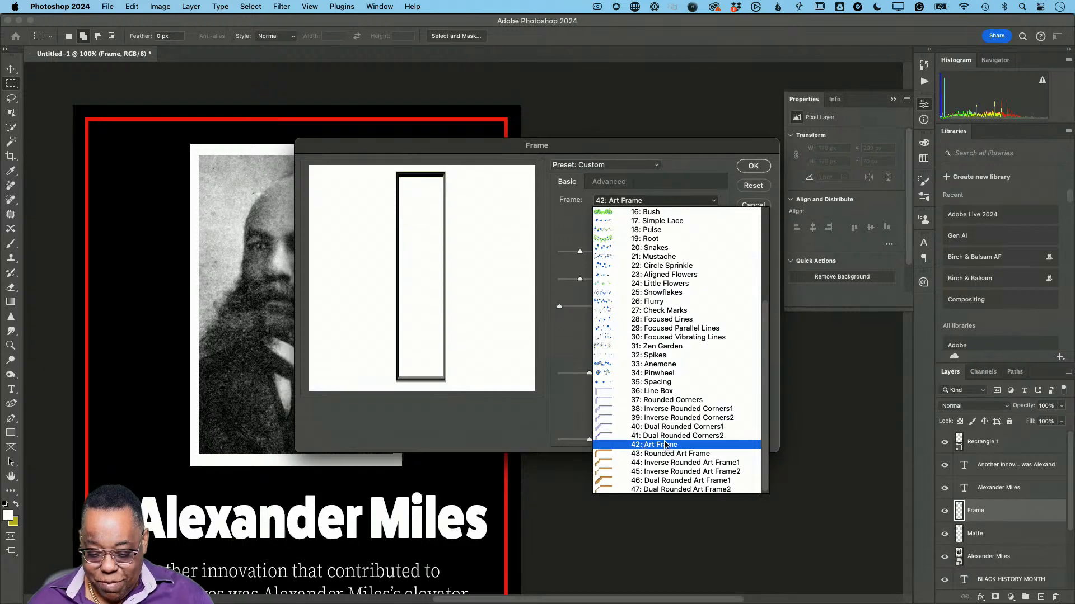
left_click(683, 167)
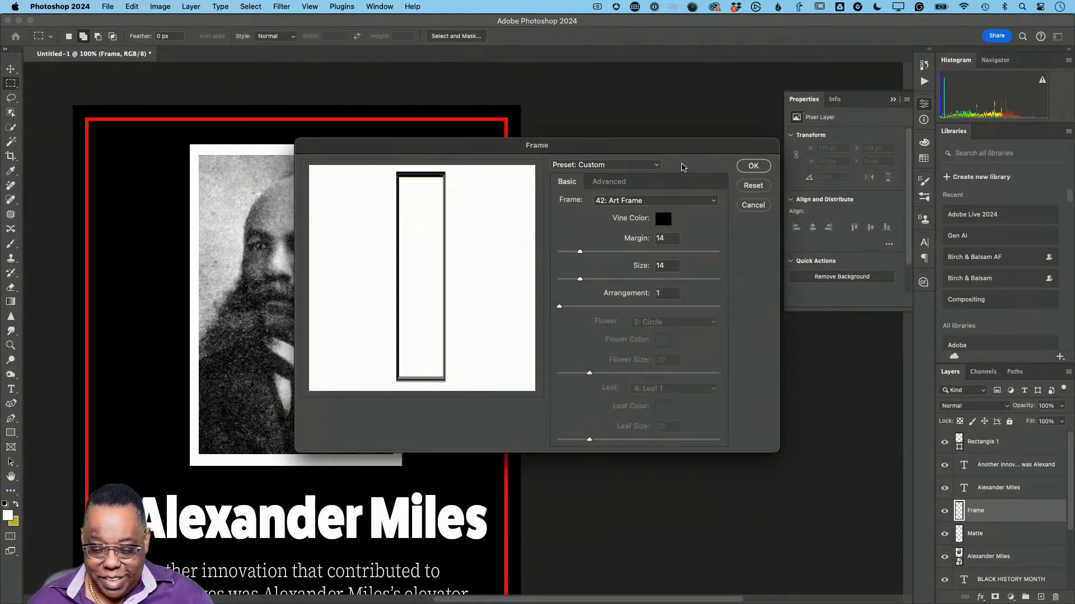
left_click(668, 222)
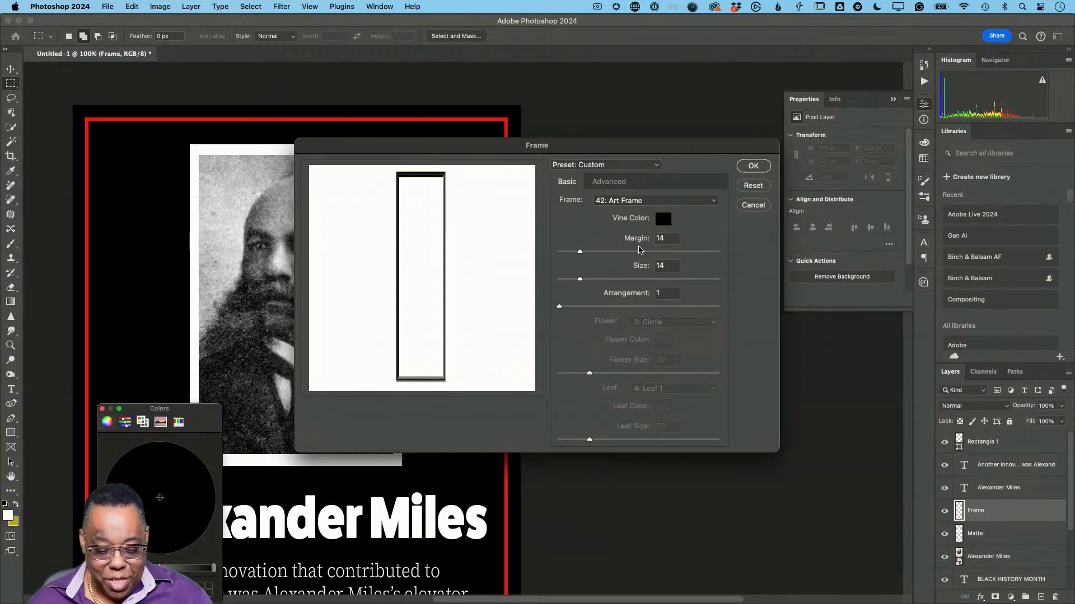
left_click(103, 412)
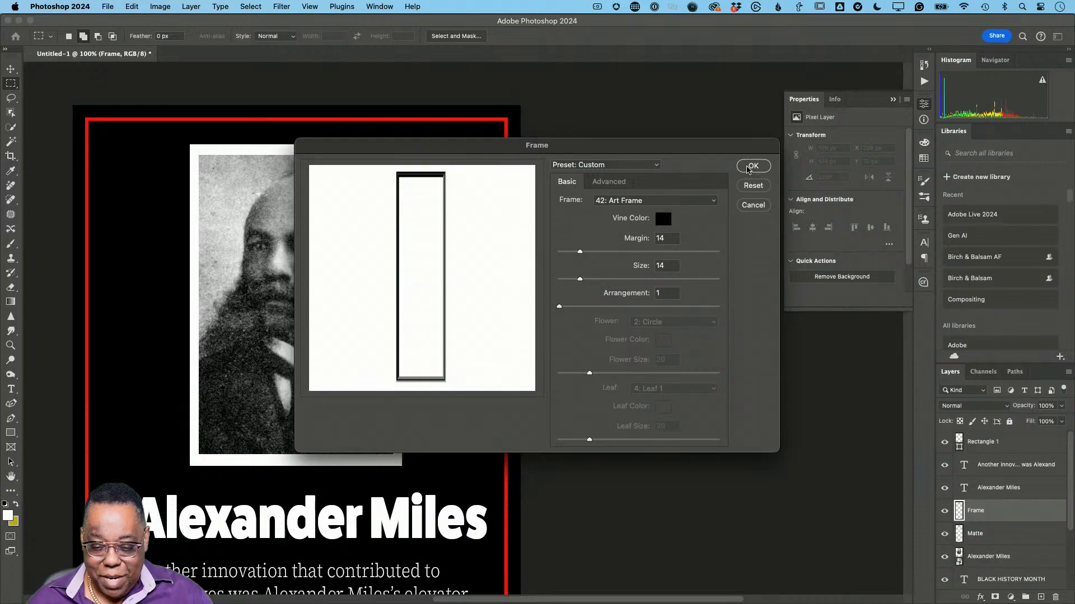
left_click(751, 167)
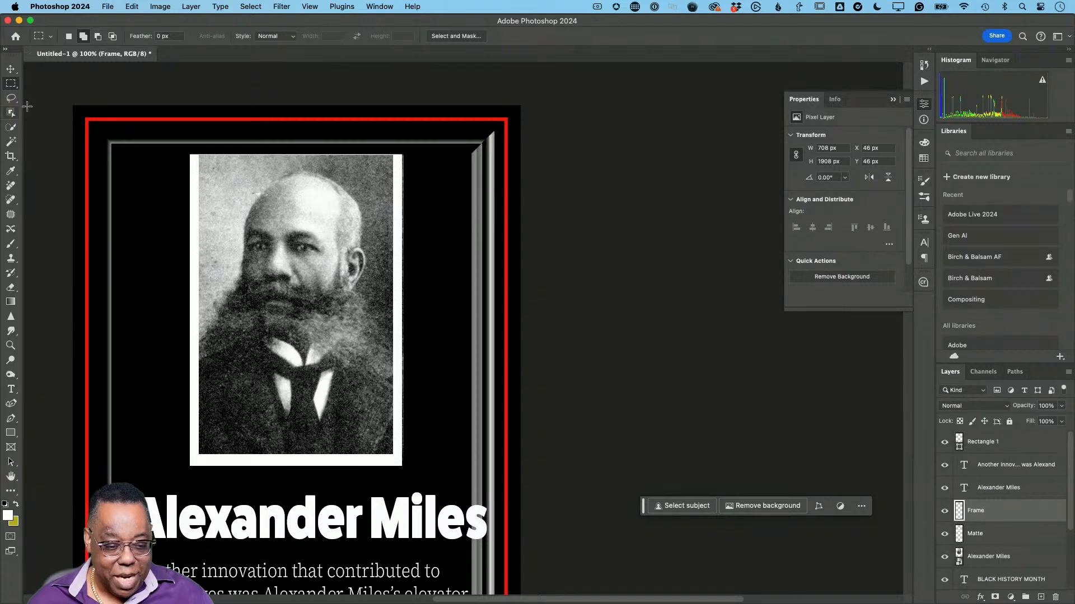
Transform the Frame layer to about 426 x 601 px so the picture frame fits closely around the white matte
left_click(11, 69)
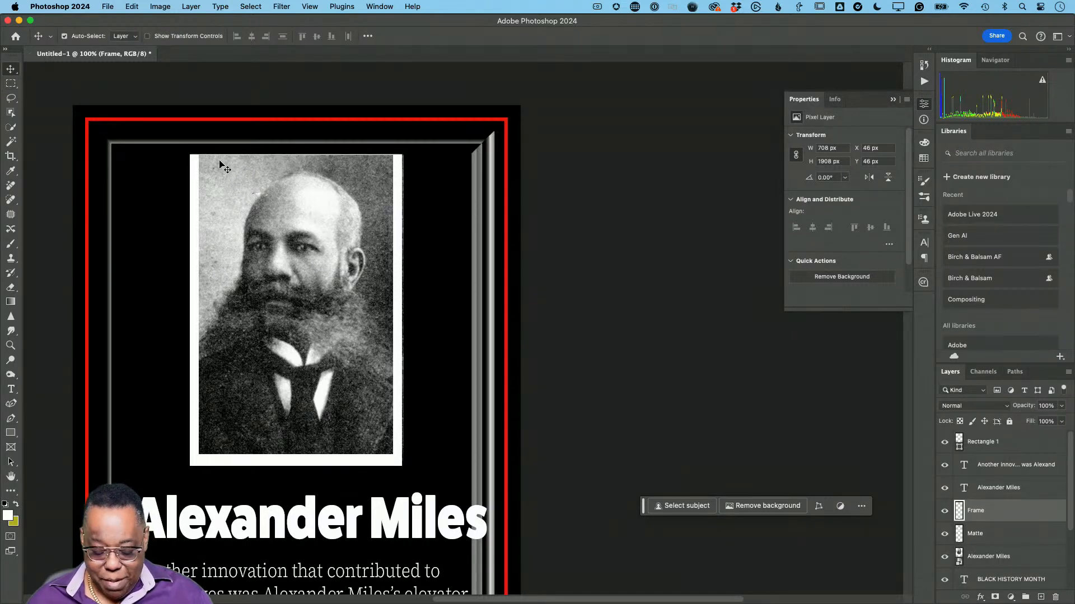
key("super+t")
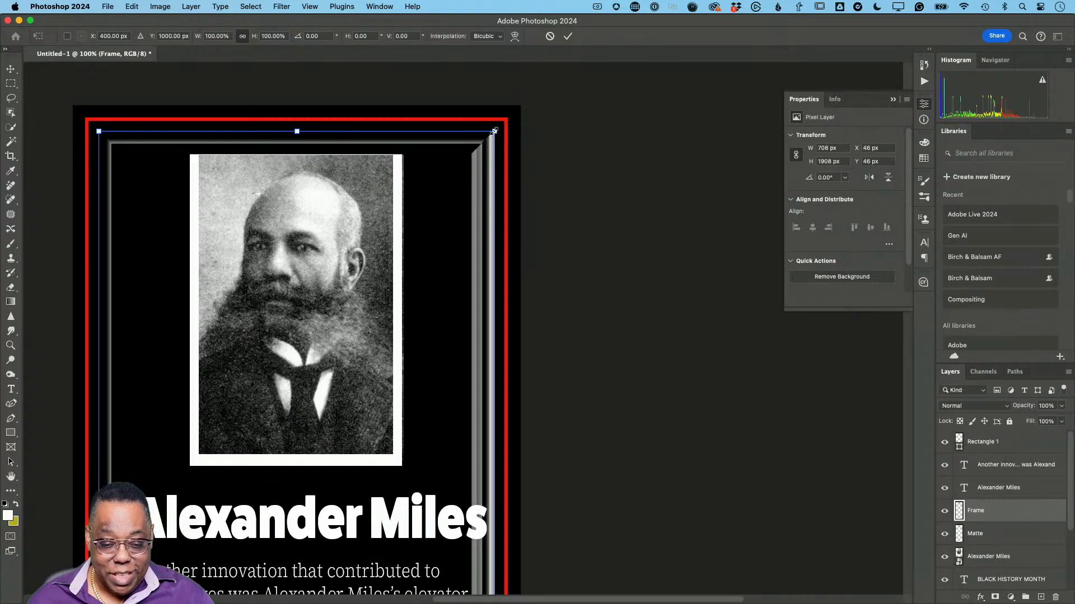
left_click_drag(495, 131, 415, 132)
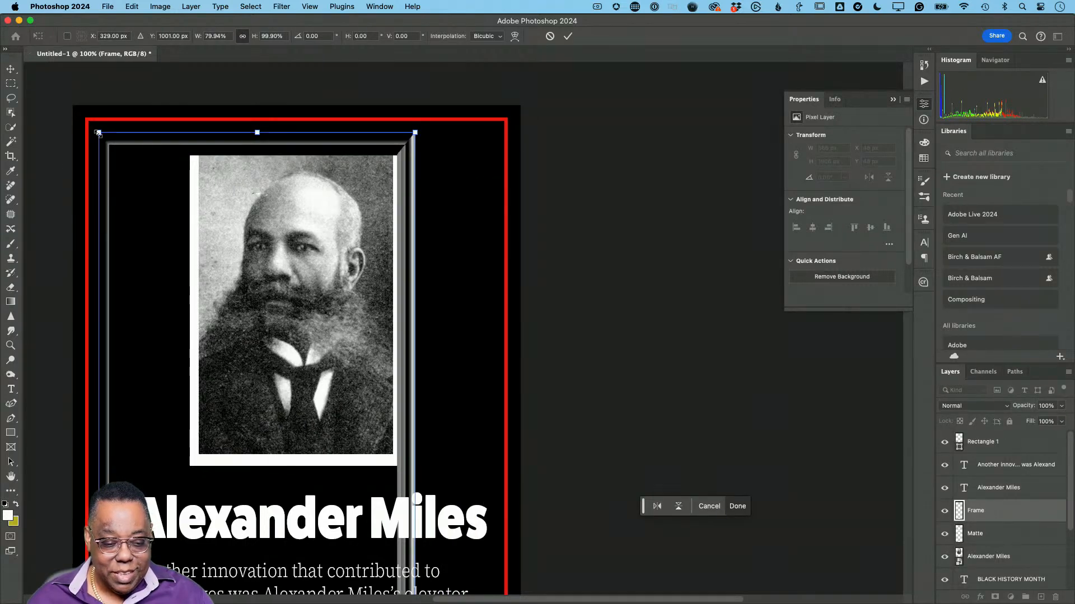
left_click_drag(96, 131, 190, 137)
scroll(388, 283, "down", 15)
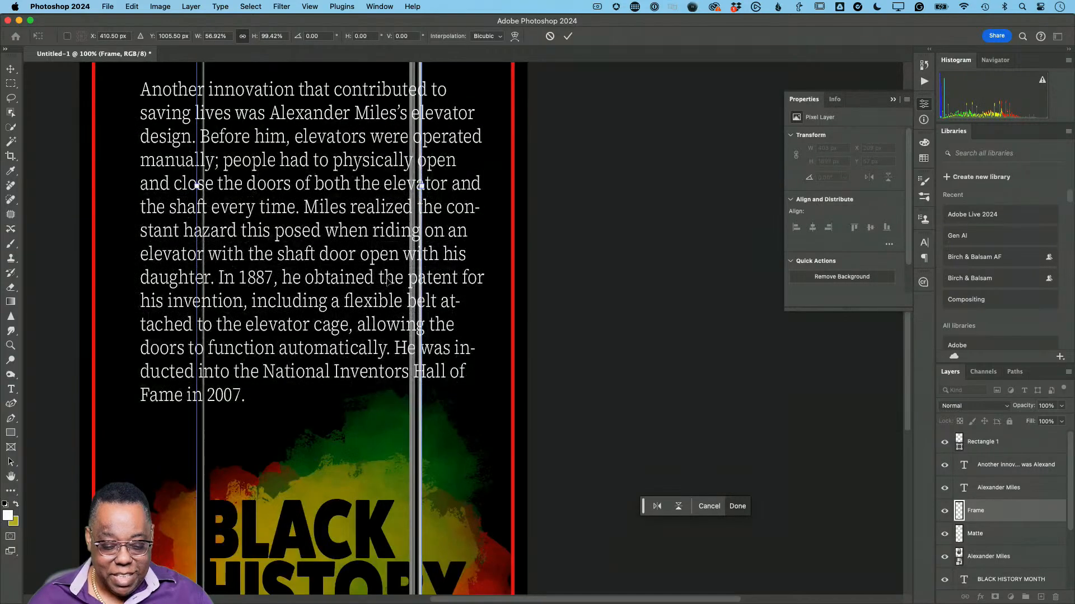
scroll(458, 367, "left", 5)
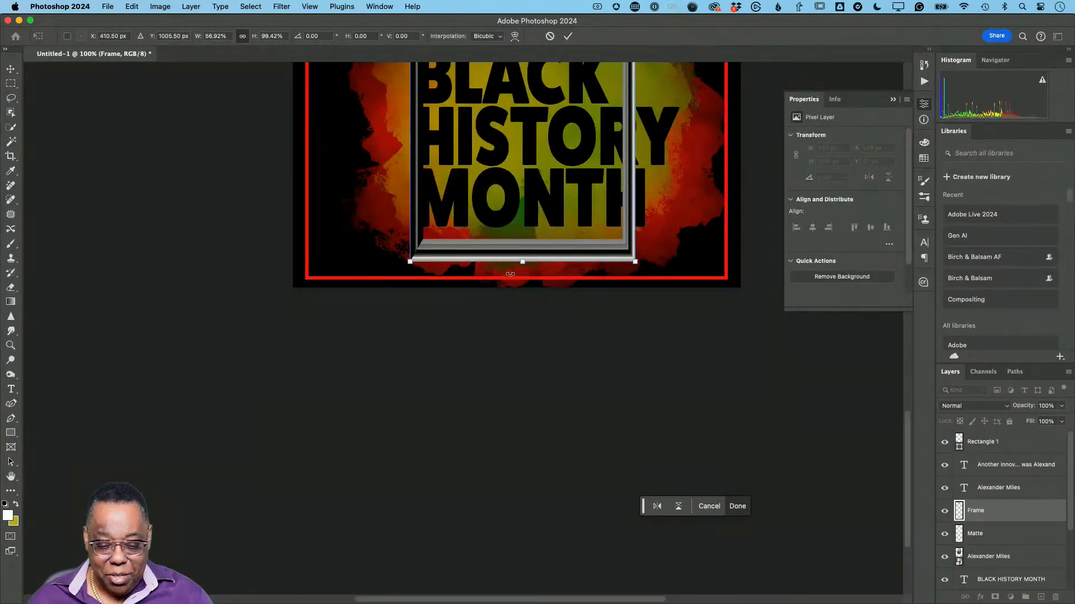
left_click_drag(522, 265, 506, 388)
mouse_move(411, 217)
left_mouse_down()
mouse_move(386, 218)
mouse_move(397, 218)
left_mouse_up()
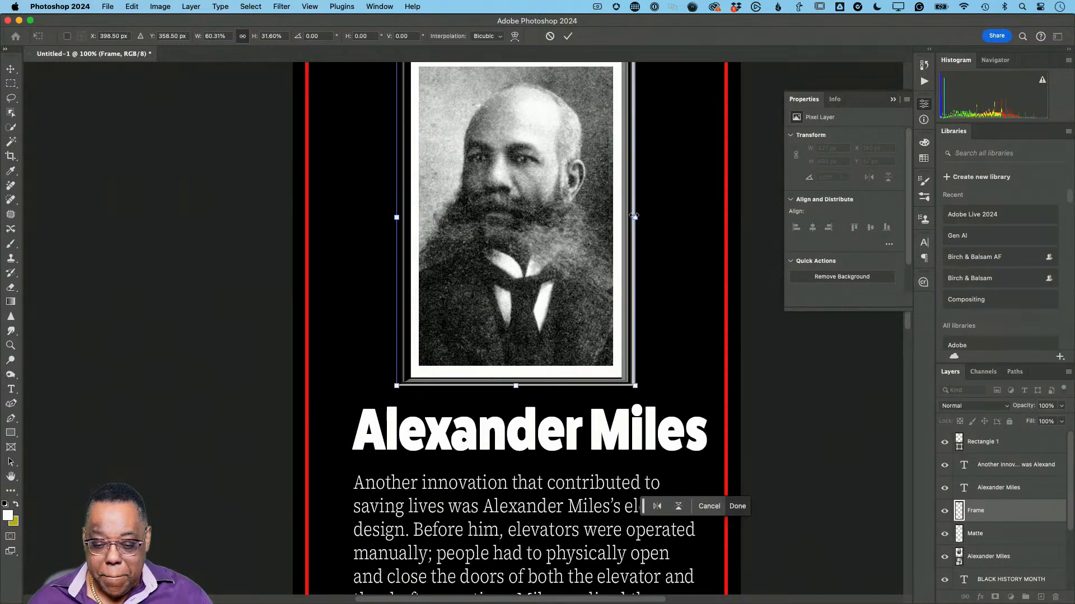
left_click_drag(634, 216, 633, 217)
scroll(630, 220, "up", 3)
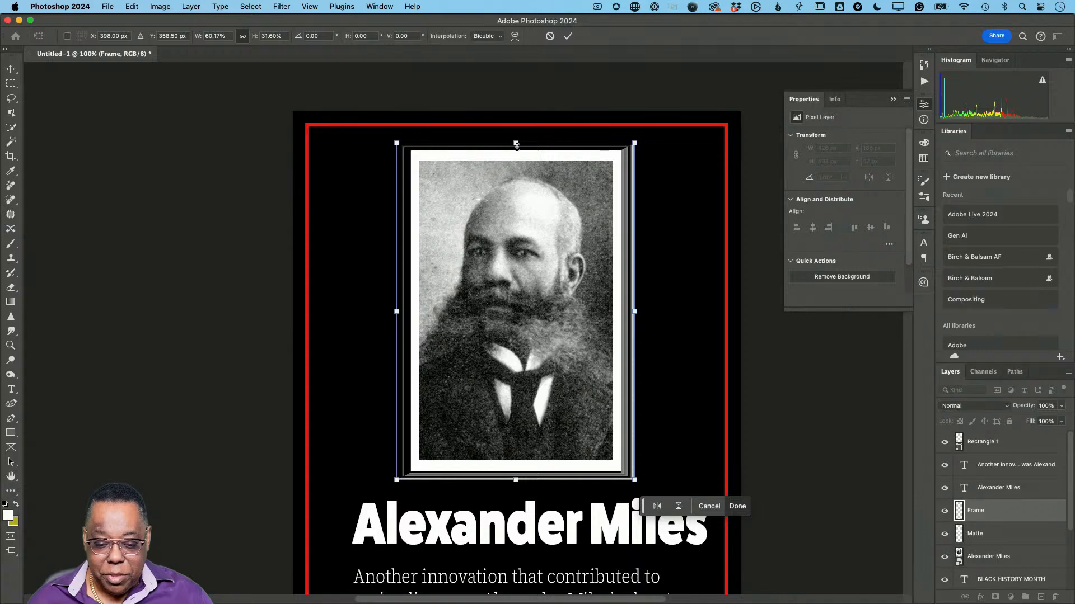
left_click_drag(516, 145, 516, 146)
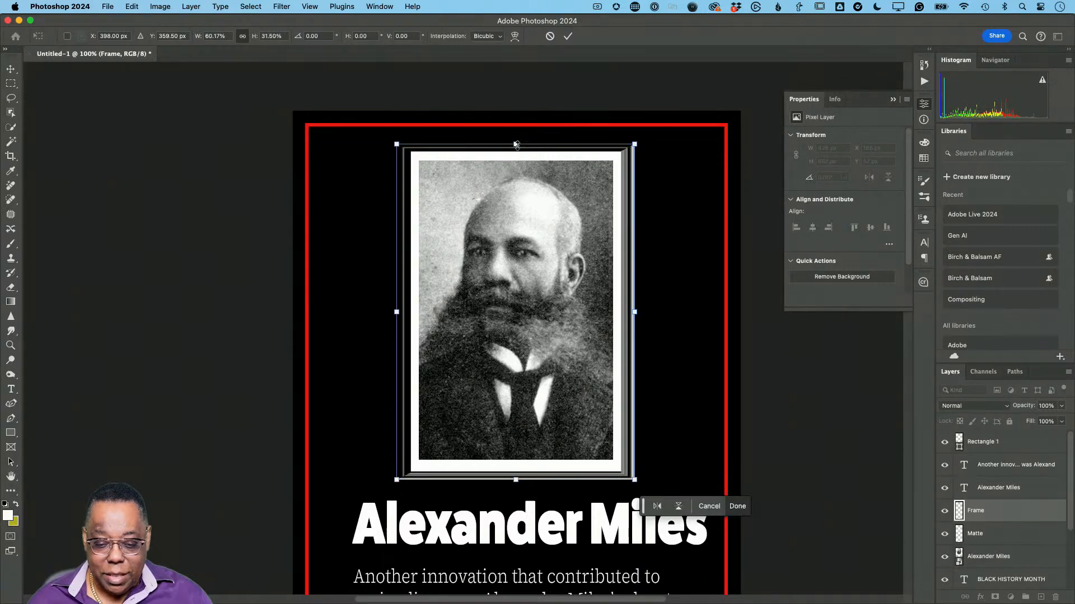
left_click(11, 68)
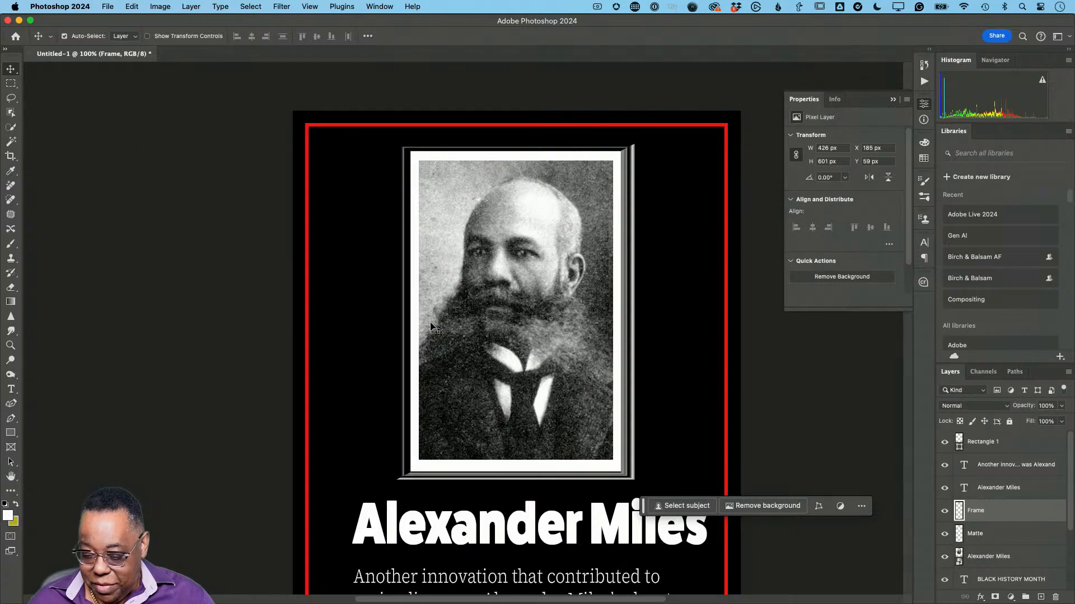
Add an Inner Shadow effect to the portrait layer with angle 53°, distance 40 px and size 62 px
left_click(990, 556)
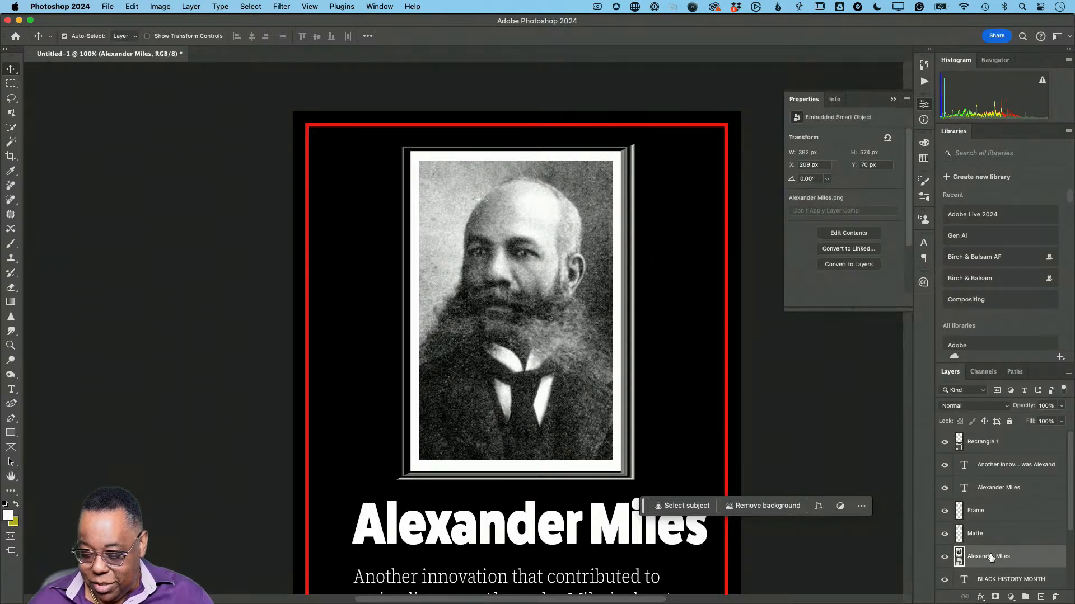
left_click(980, 597)
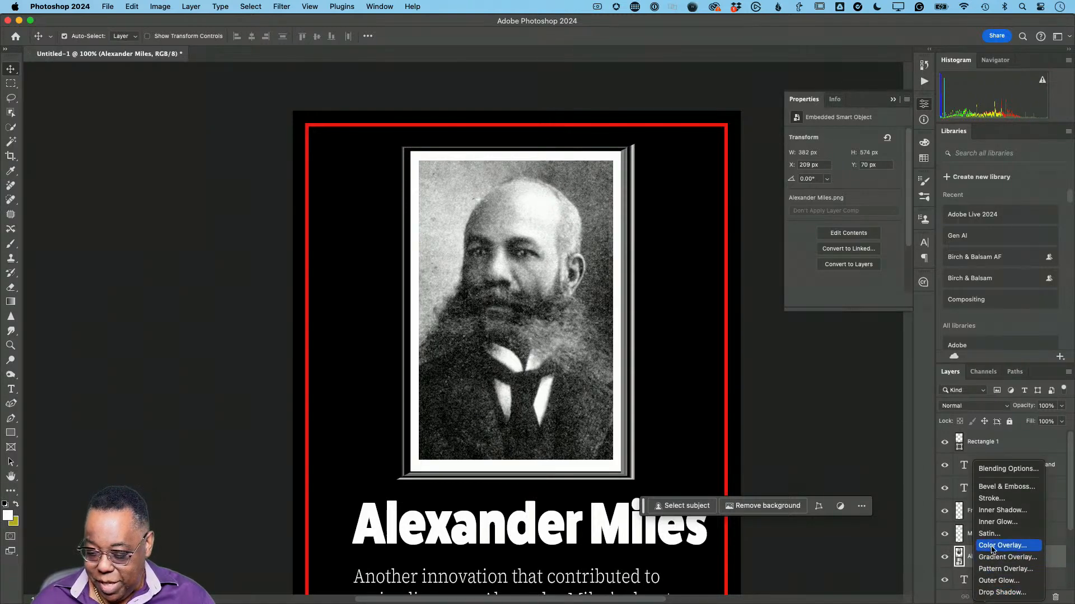
left_click(999, 511)
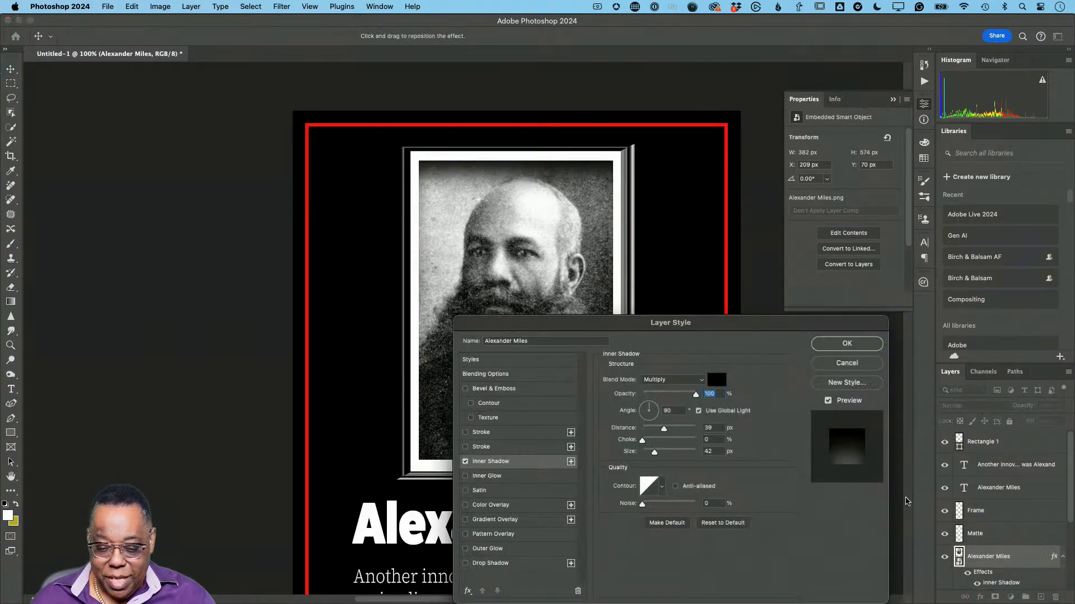
left_click_drag(723, 326, 940, 327)
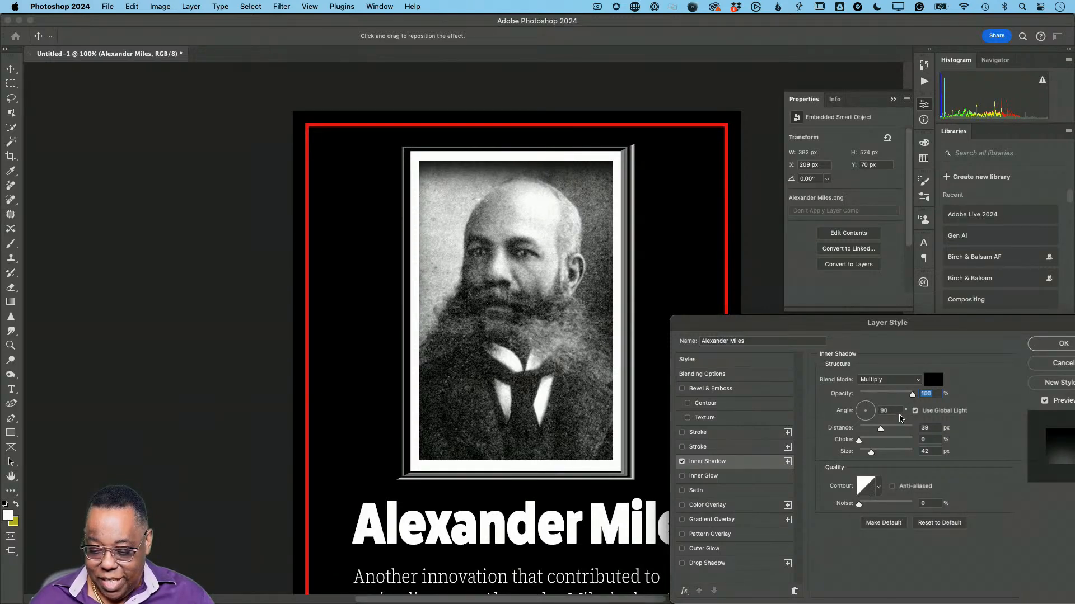
mouse_move(880, 428)
left_mouse_down()
mouse_move(869, 432)
mouse_move(909, 431)
mouse_move(880, 431)
mouse_move(849, 408)
mouse_move(870, 412)
left_mouse_up()
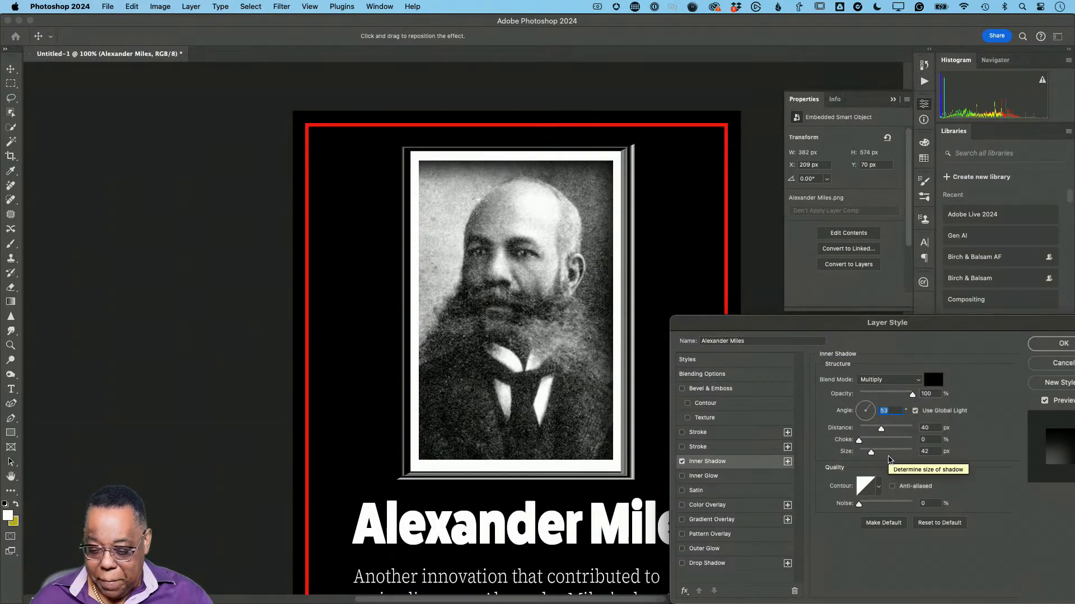
mouse_move(871, 454)
left_mouse_down()
mouse_move(860, 454)
mouse_move(875, 454)
left_mouse_up()
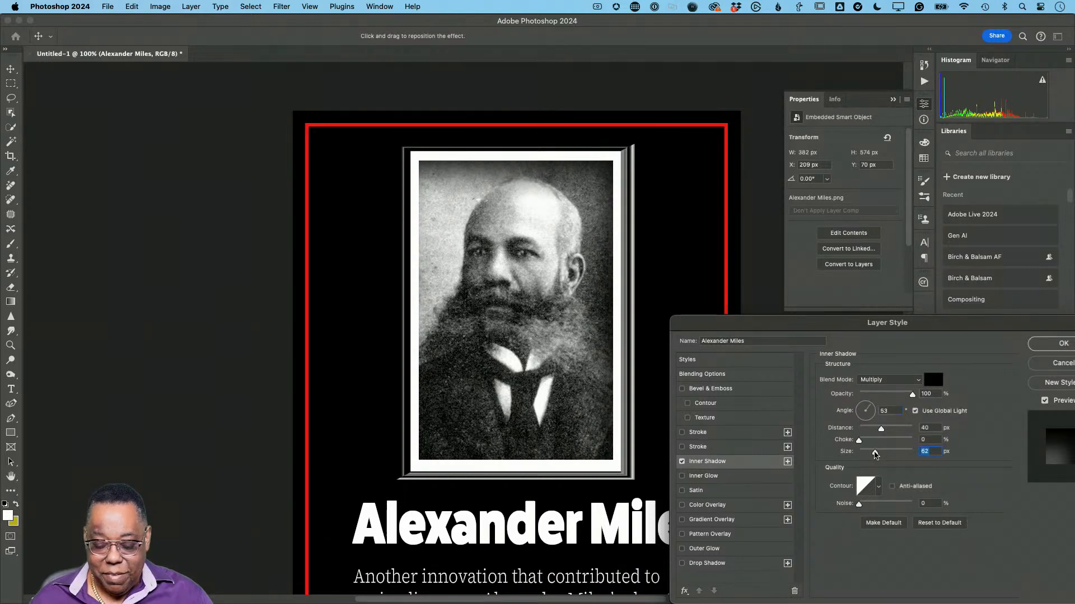
left_click(1042, 349)
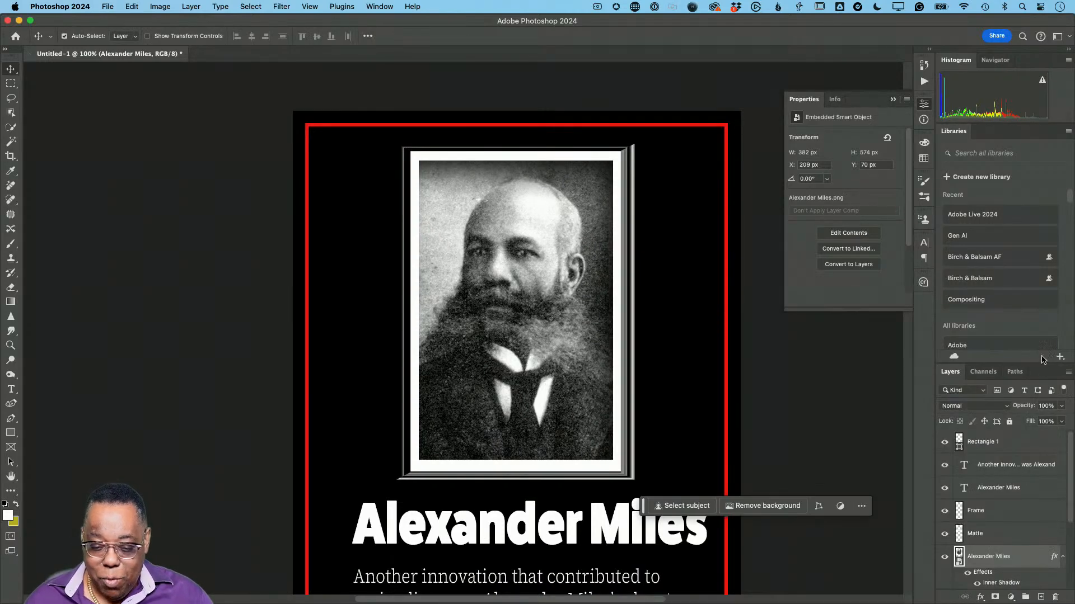
Add a Solid Color fill layer directly above the Frame layer using dark green 096605
left_click(998, 513)
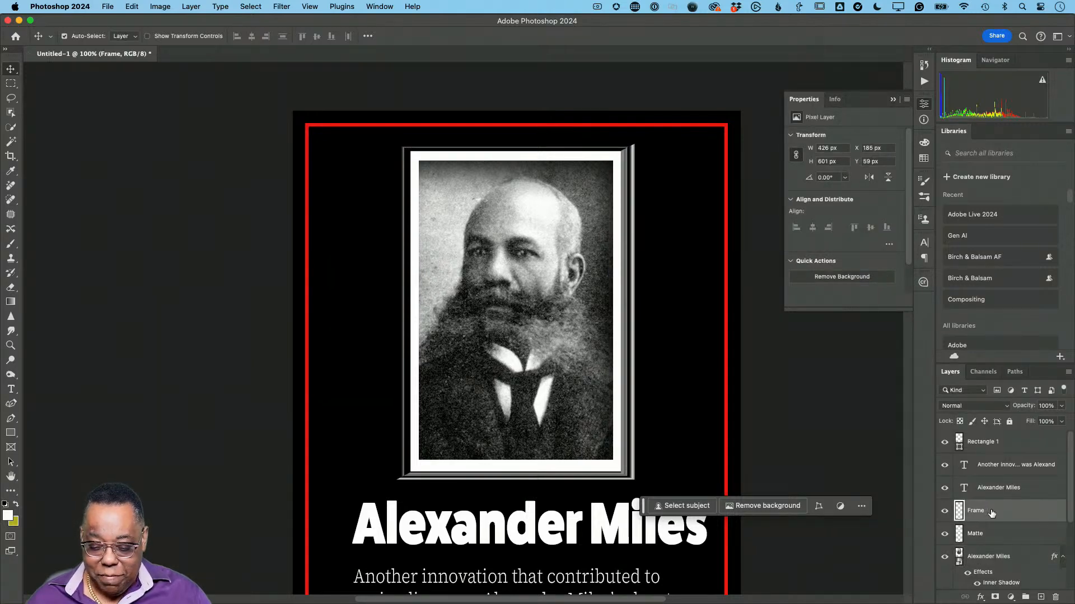
left_click(1010, 598)
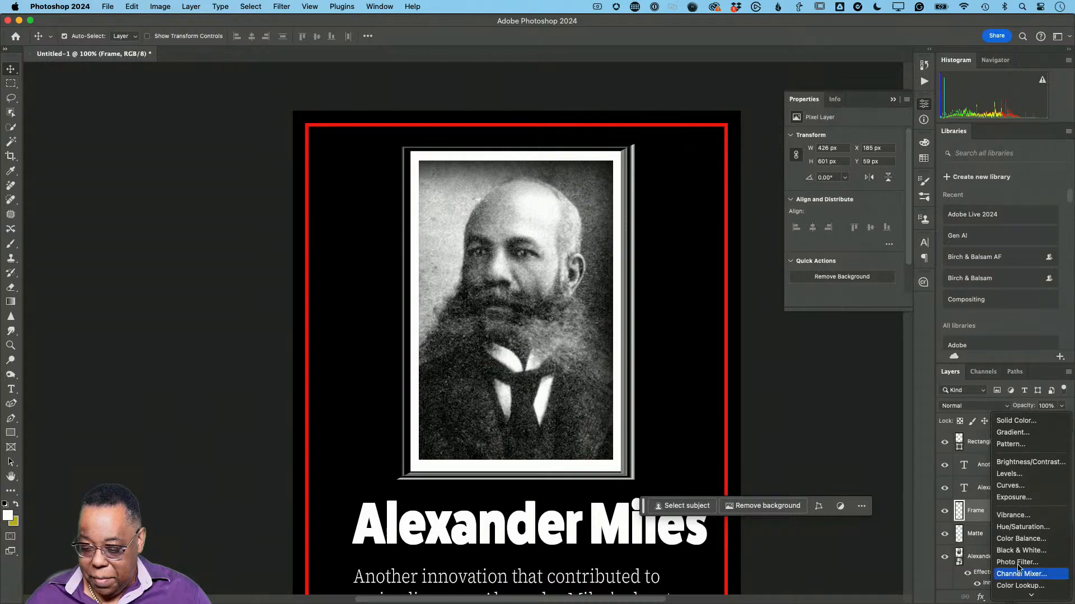
left_click(1000, 420)
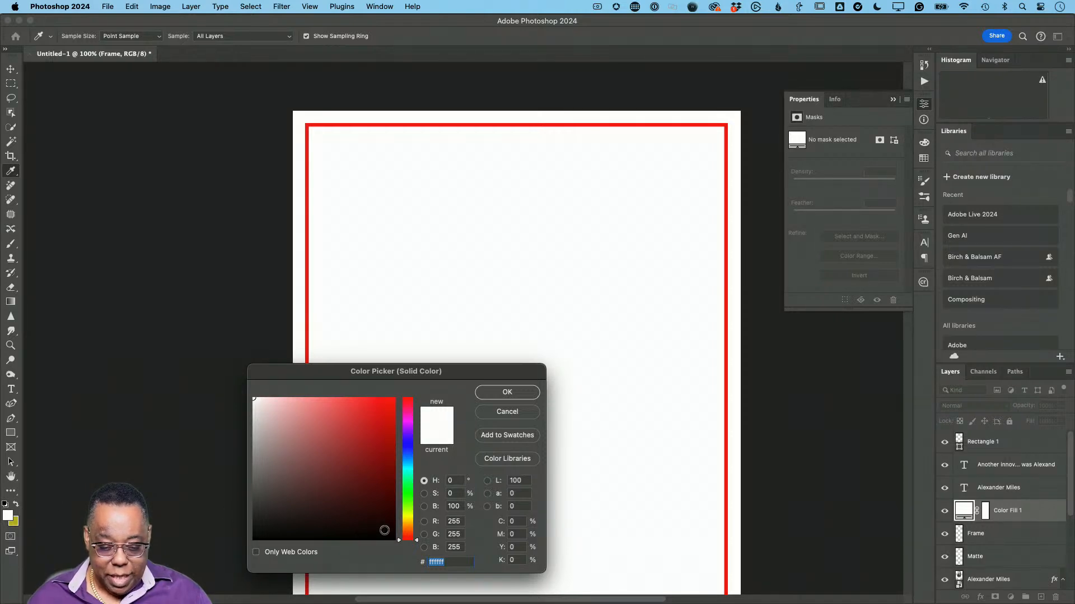
left_click(412, 498)
mouse_move(411, 500)
left_mouse_down()
mouse_move(389, 474)
mouse_move(390, 483)
left_mouse_up()
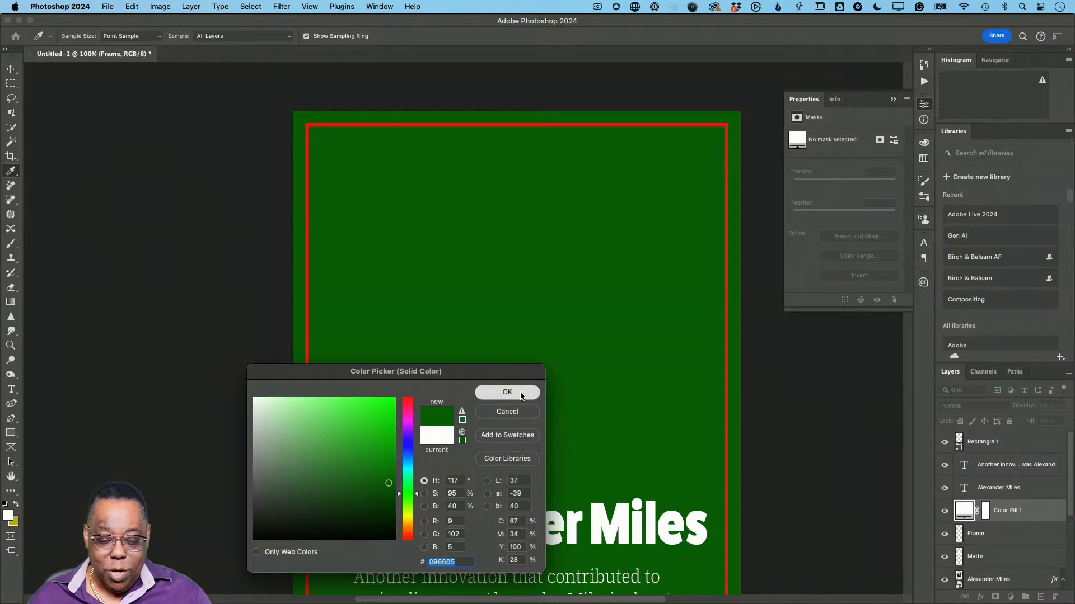
left_click(507, 392)
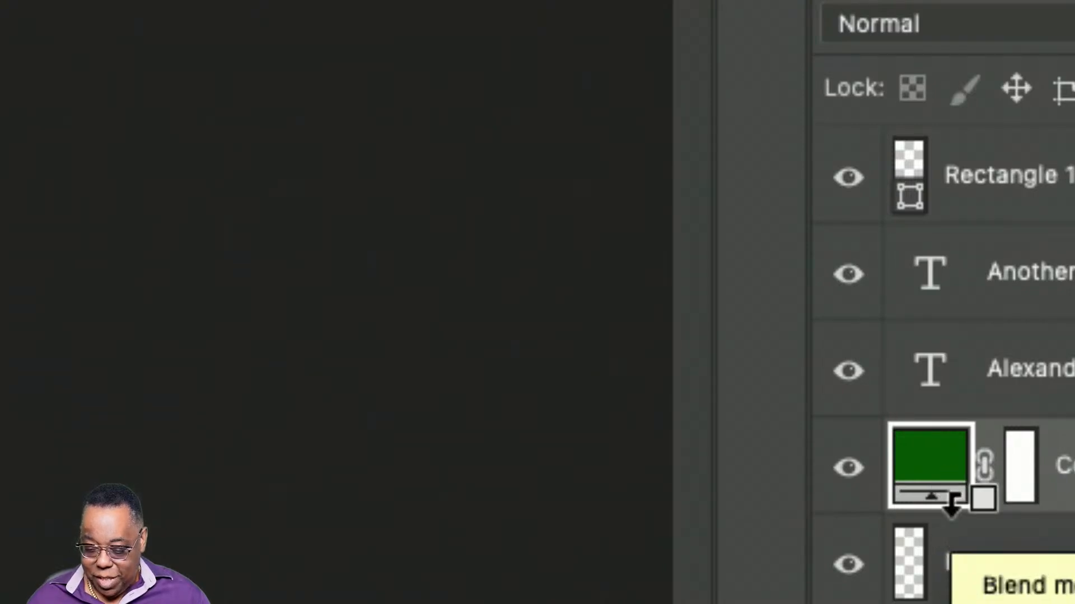
Clip the green fill layer to the Frame layer and set its blend mode to Screen
left_click(952, 508, "alt")
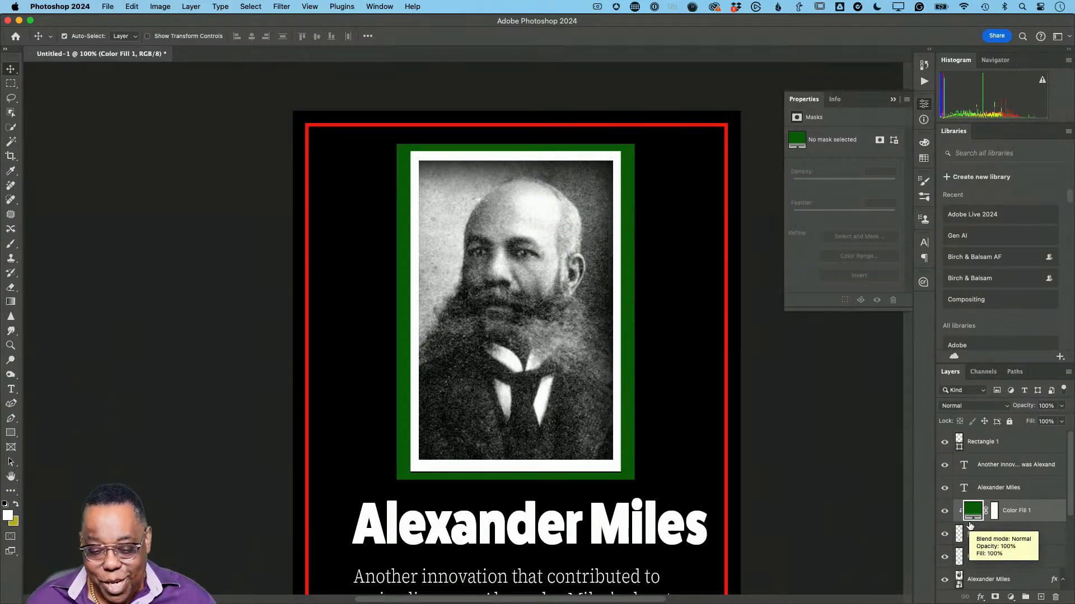
left_click(971, 412)
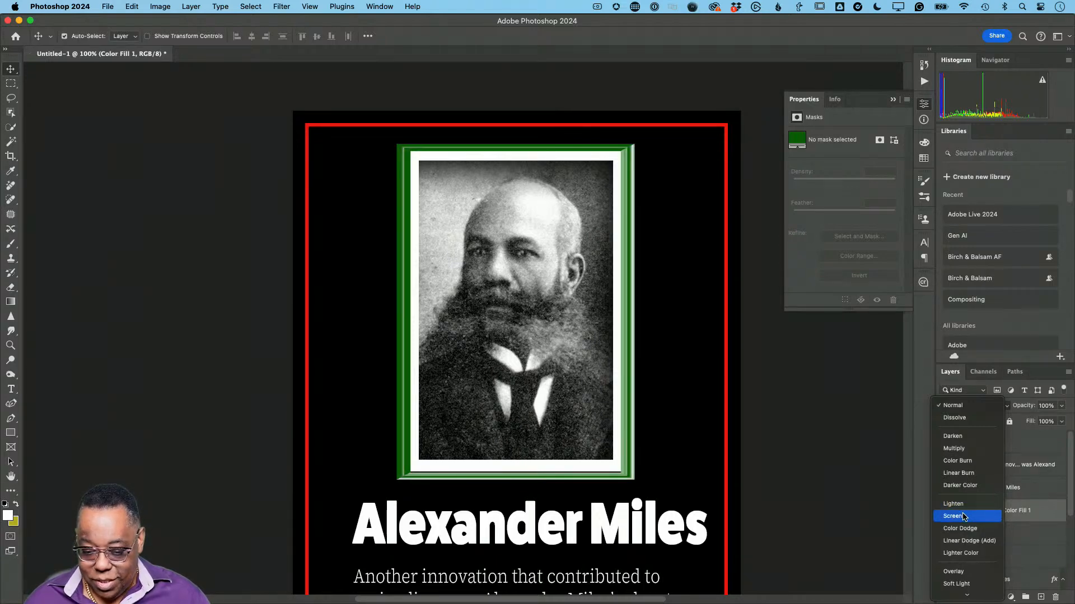
left_click(963, 516)
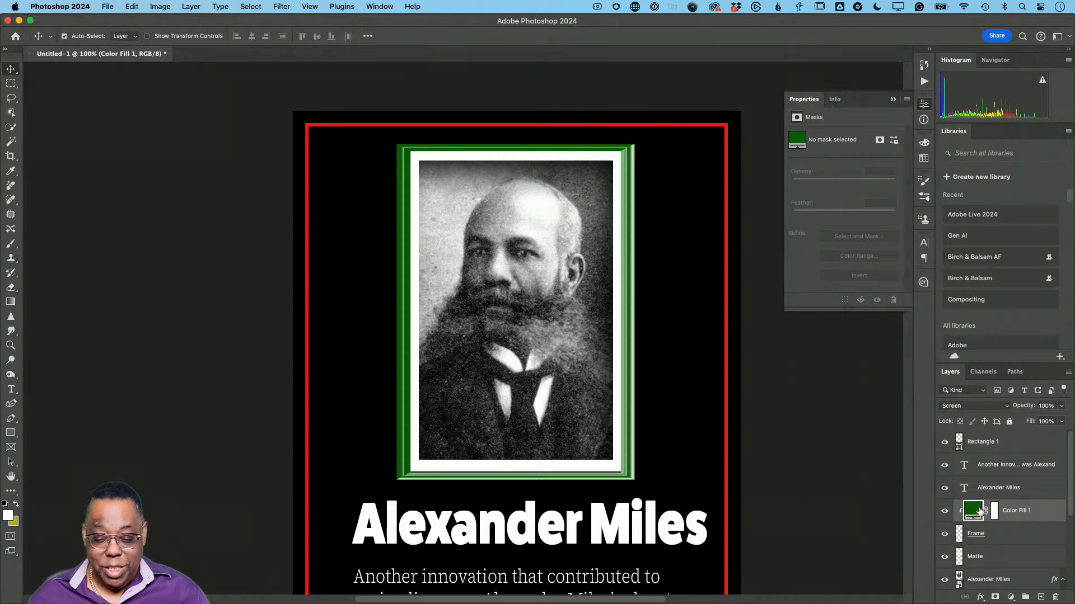
Change the clipped fill layer's color to dark red 5d0505
double_click(977, 512)
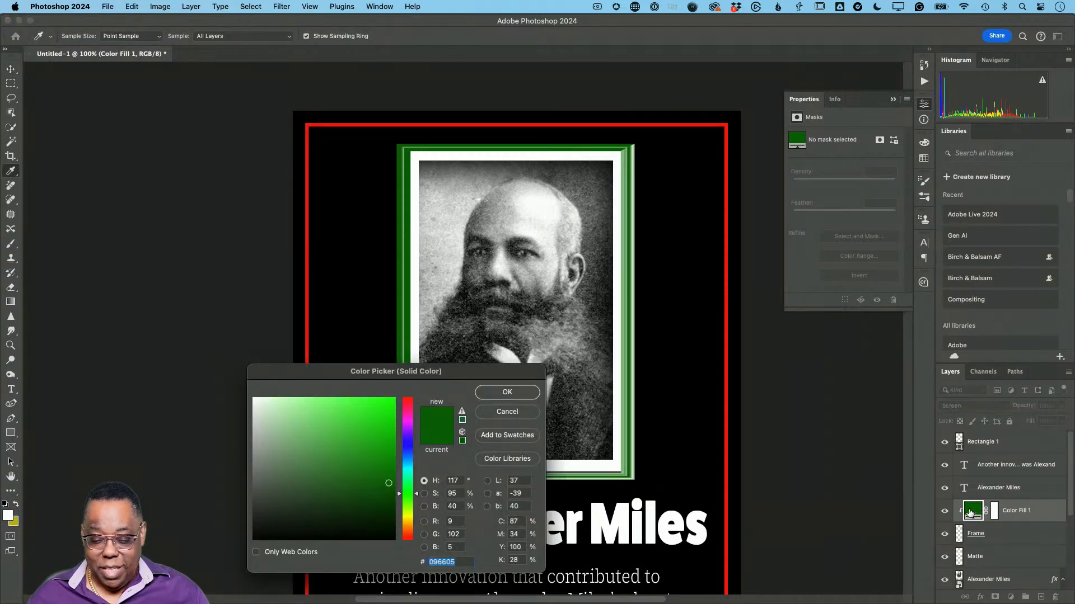
left_click(410, 519)
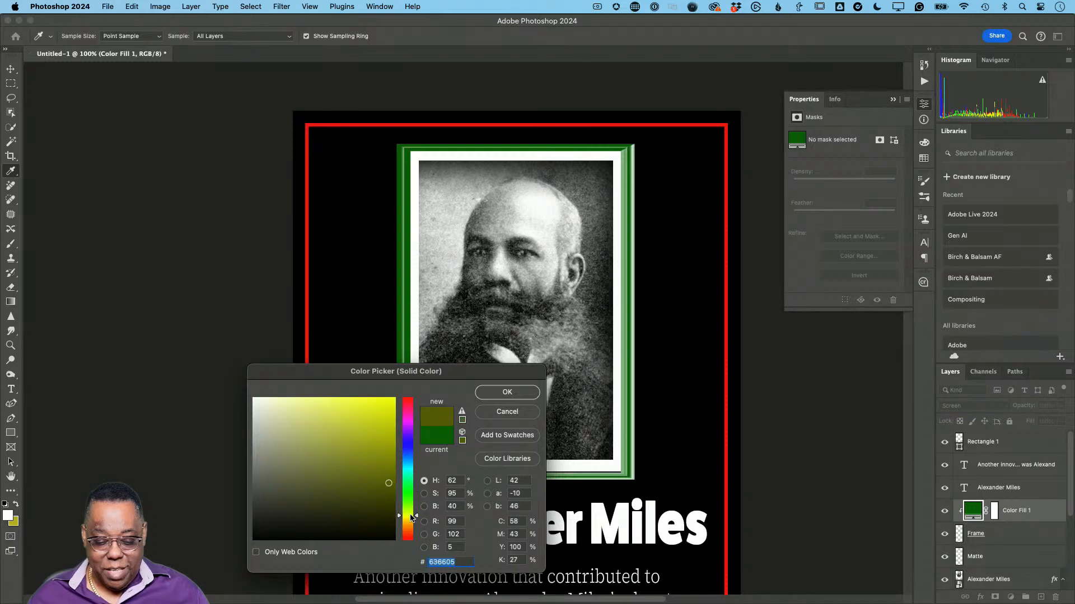
left_click_drag(410, 519, 412, 519)
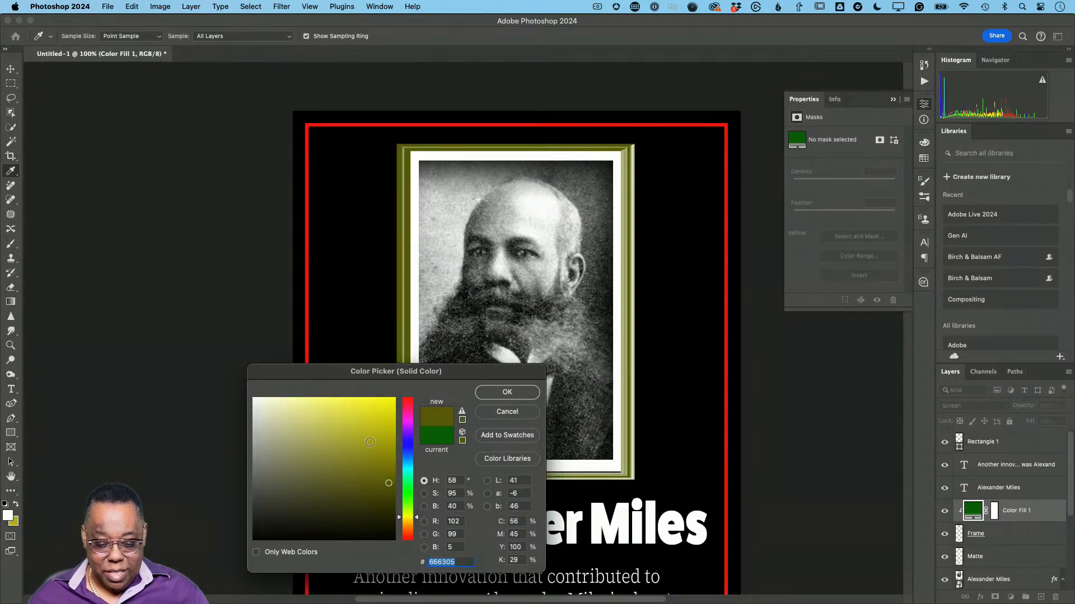
left_click(388, 438)
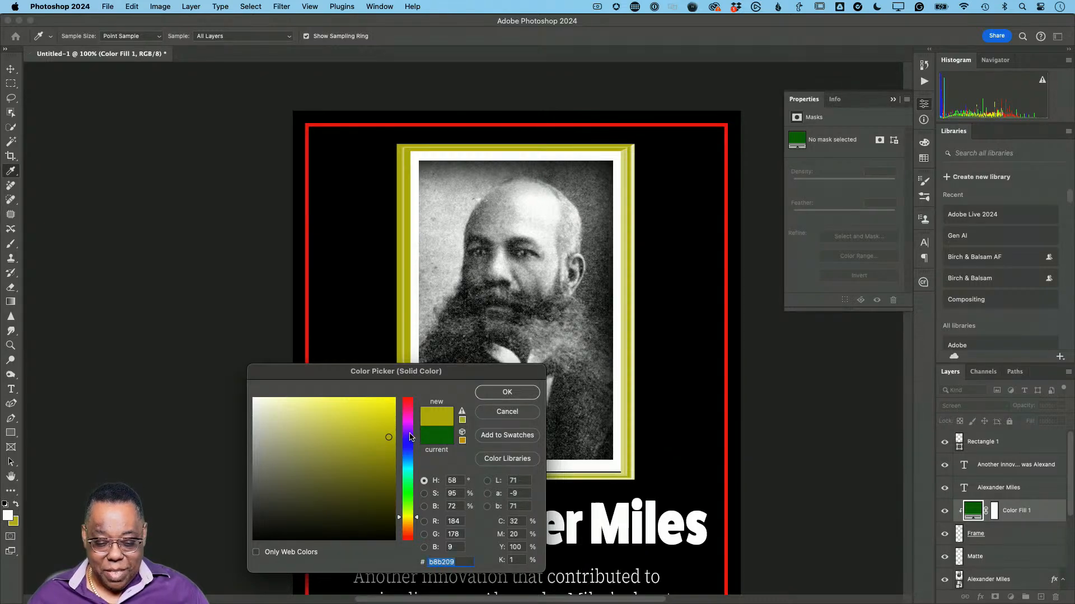
left_click(408, 405)
mouse_move(408, 405)
left_mouse_down()
mouse_move(387, 452)
mouse_move(387, 490)
left_mouse_up()
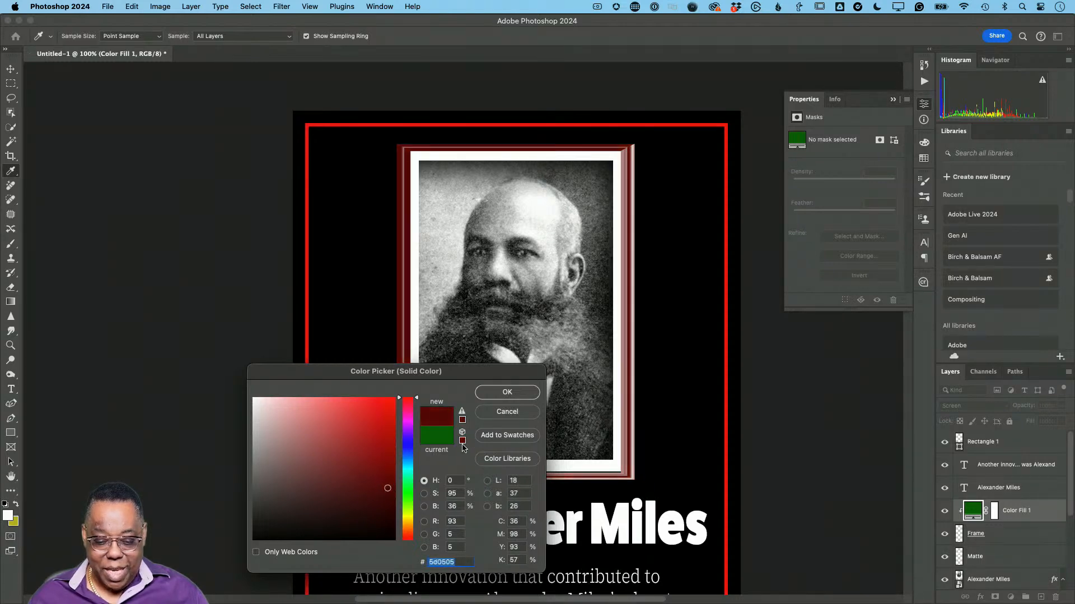
left_click(497, 397)
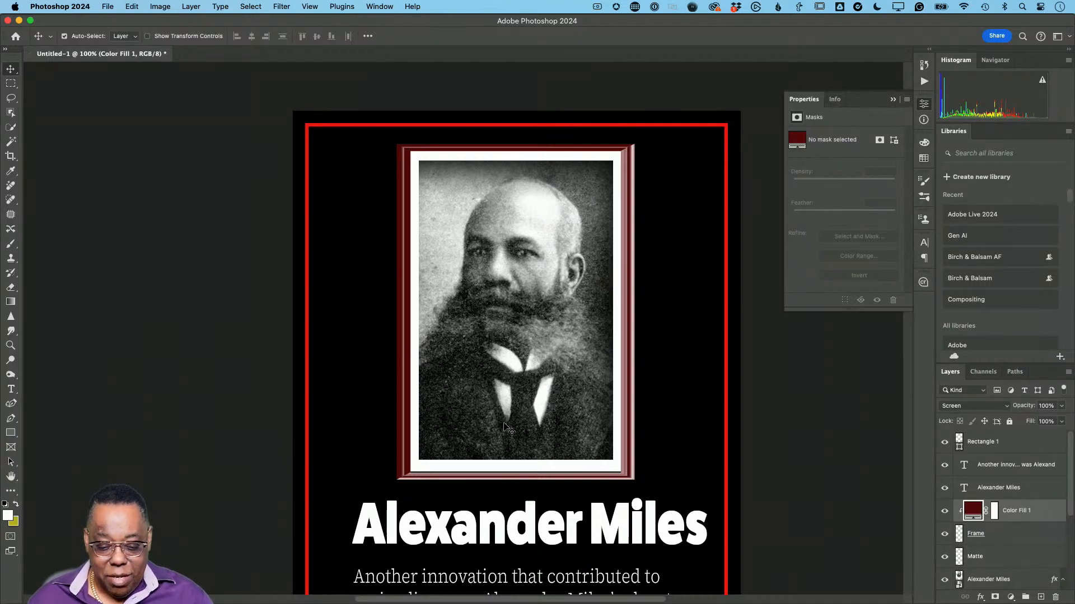
Save the document in Photoshop format as BHMTemplate.psd in the BHM 2024 folder
scroll(520, 449, "down", 10)
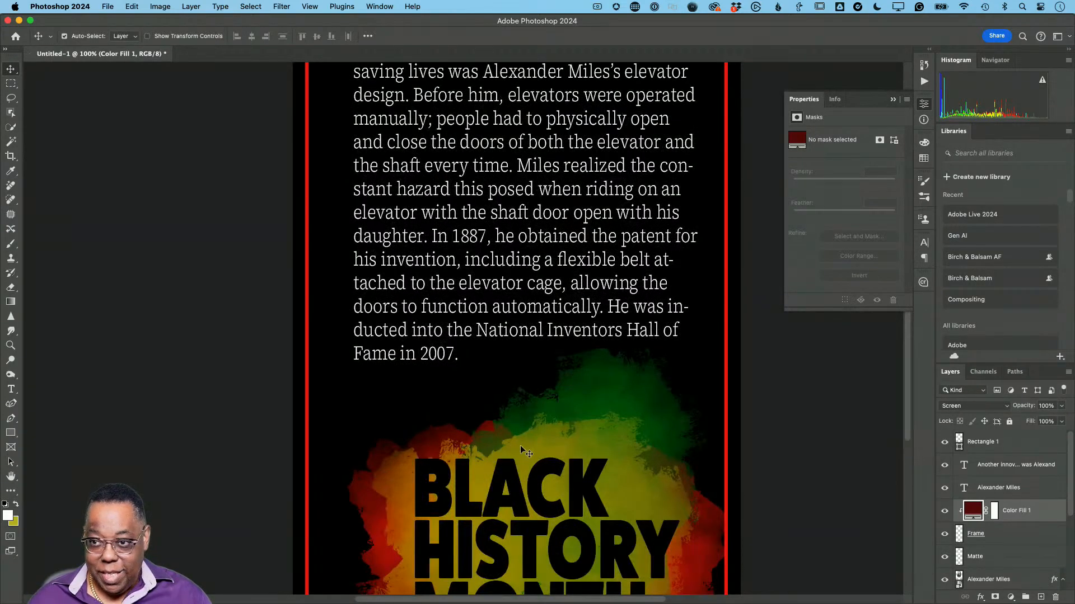
key("super+minus")
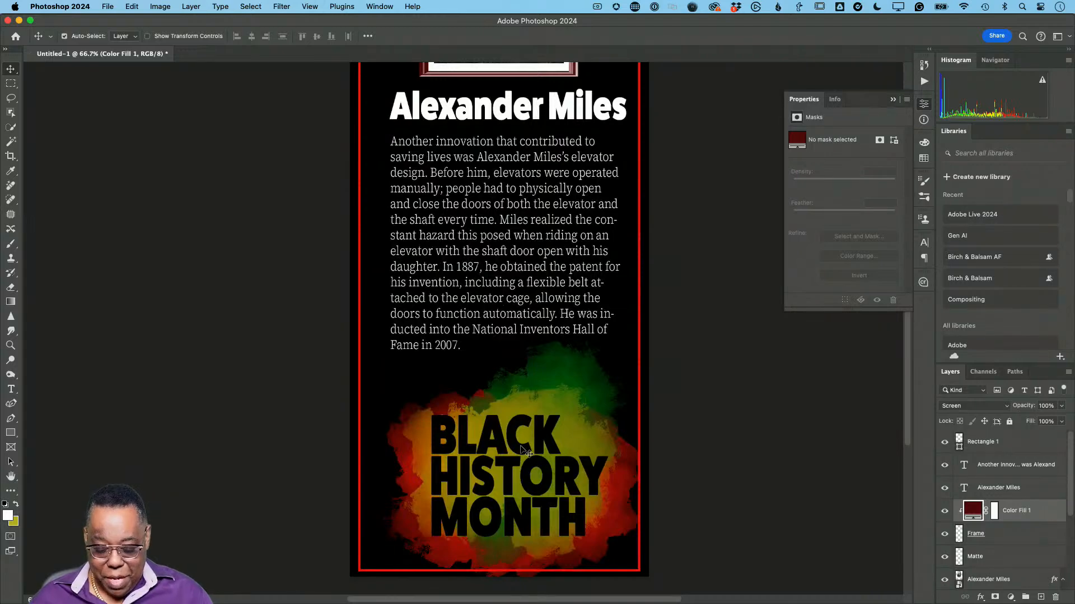
key("super+minus")
scroll(523, 450, "up", 6)
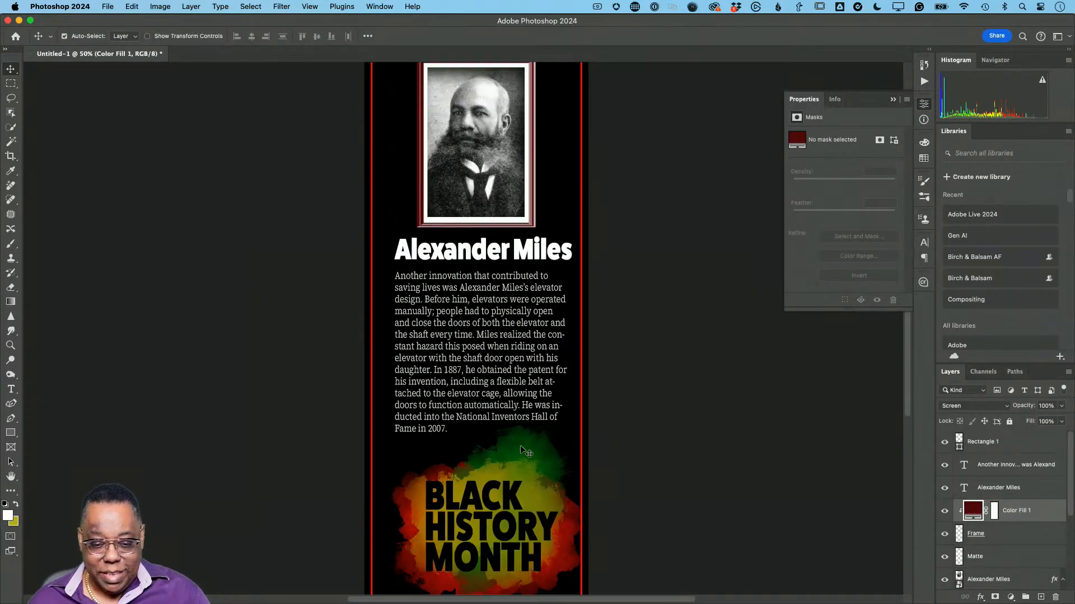
key("super+s")
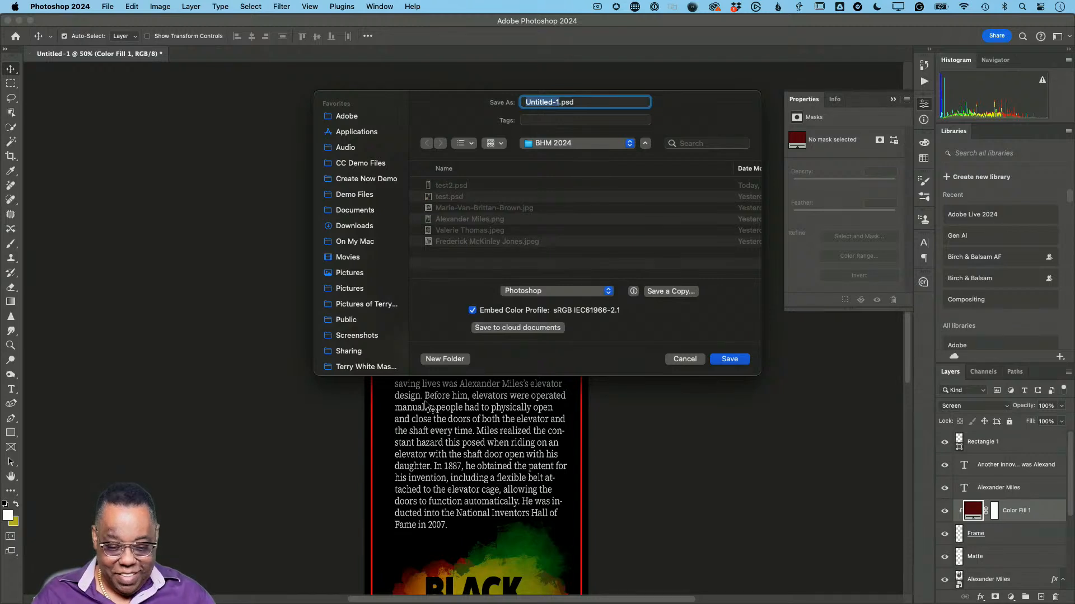
type("Alex")
key("BackSpace")
key("BackSpace")
key("BackSpace")
key("BackSpace")
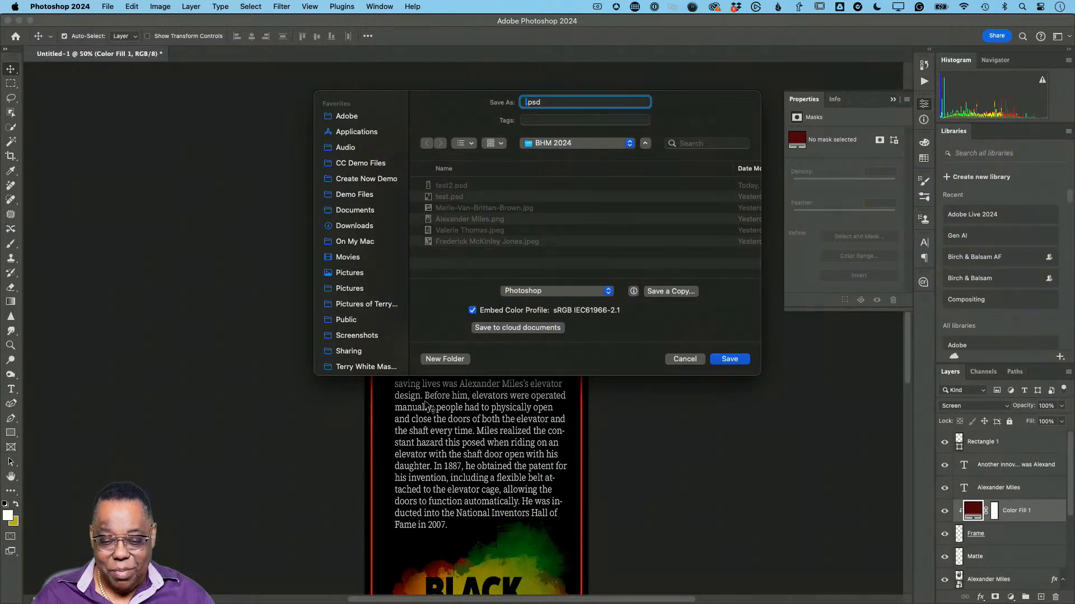
type("BHM")
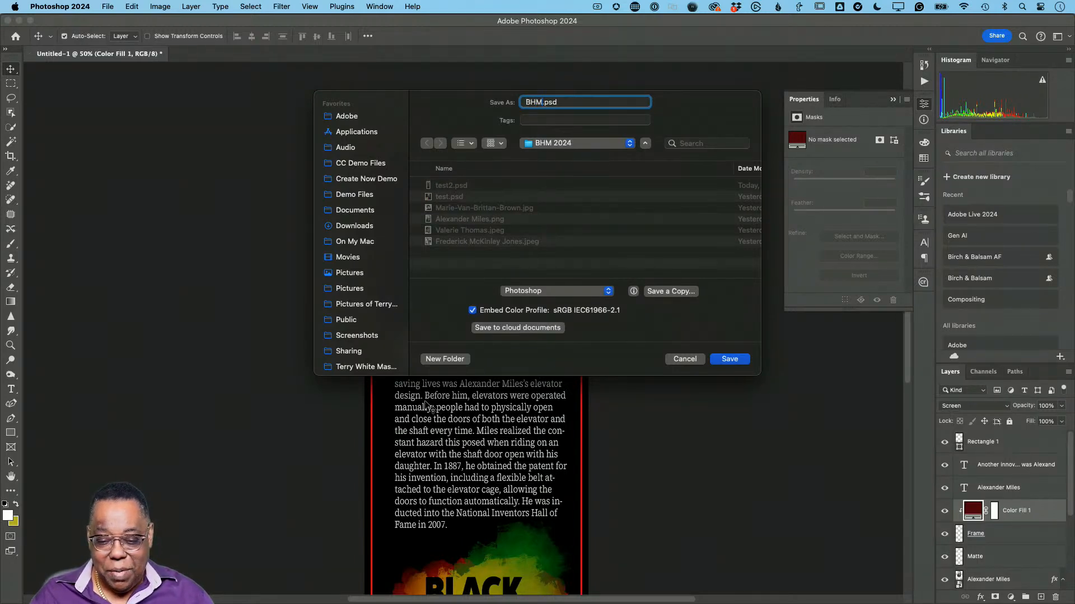
type("Template")
key("Return")
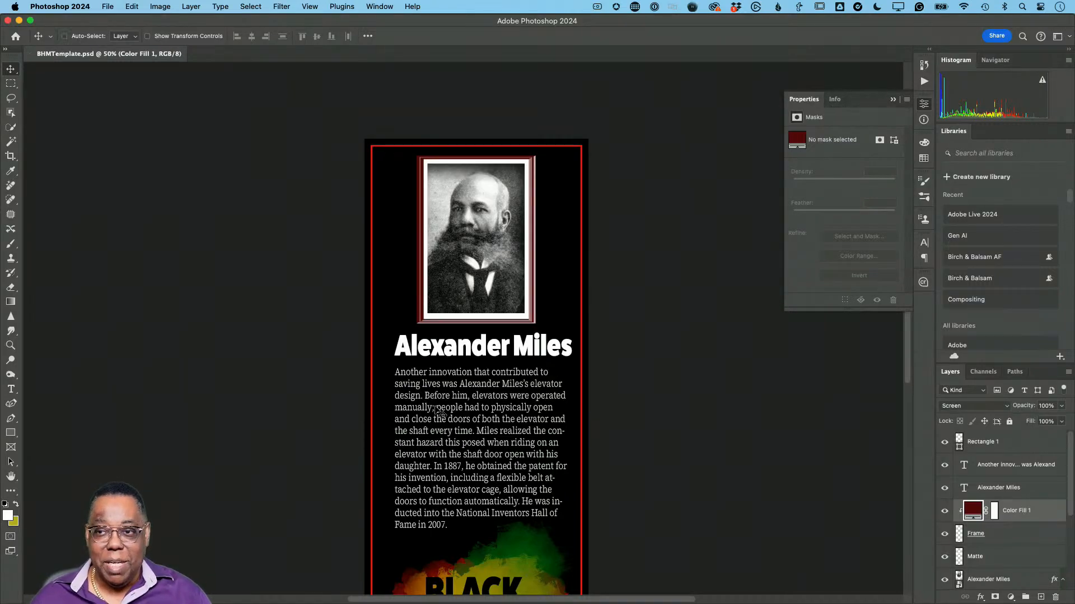
Switch to Adobe Express in the browser and open the recent project test2
key("super+Tab")
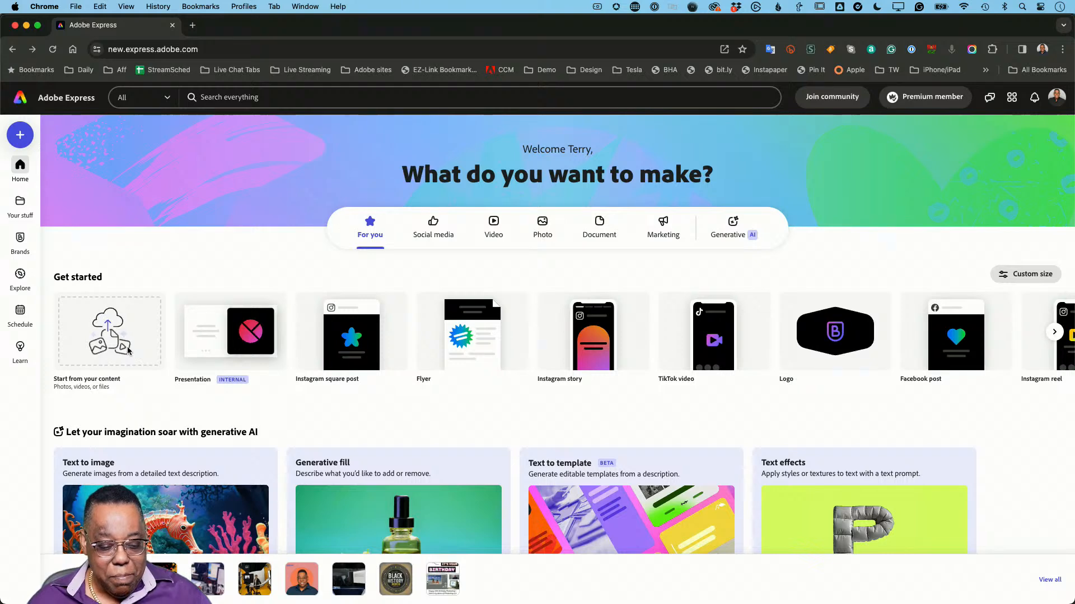
scroll(125, 354, "down", 1)
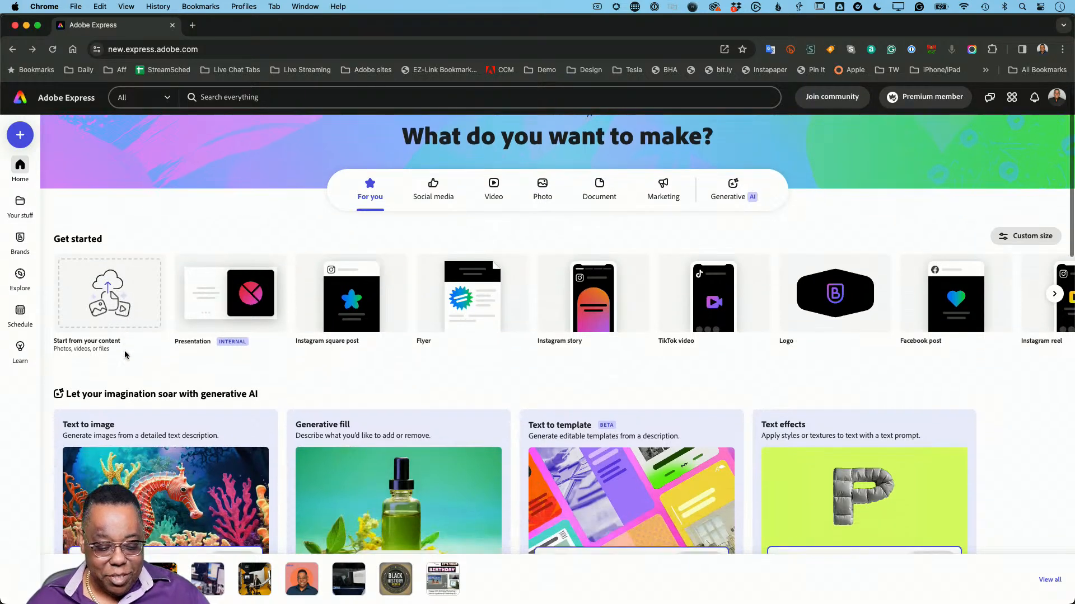
left_click(161, 580)
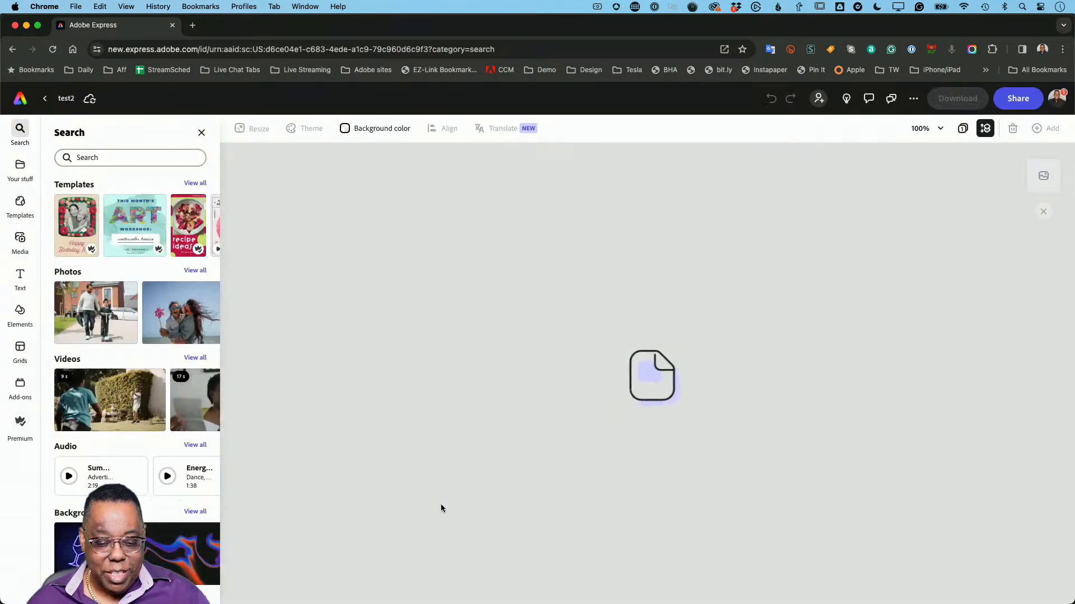